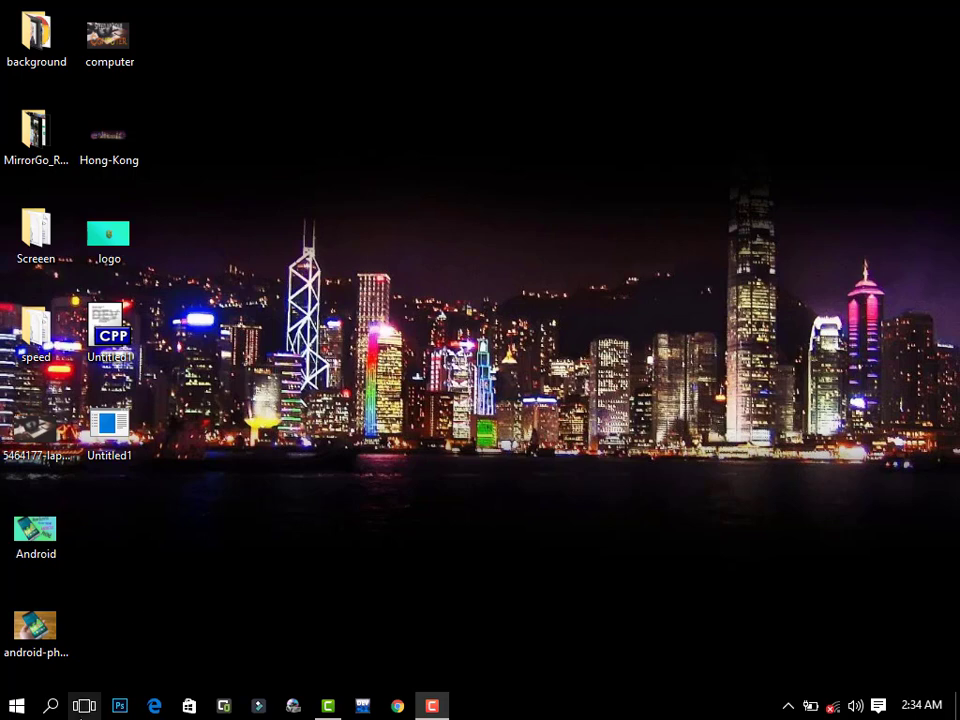
- Create a new white 3000 × 1700 px document at 72 ppi, dismissing the vRAM warning
{"action": "left_click", "coordinate": [120, 706]}
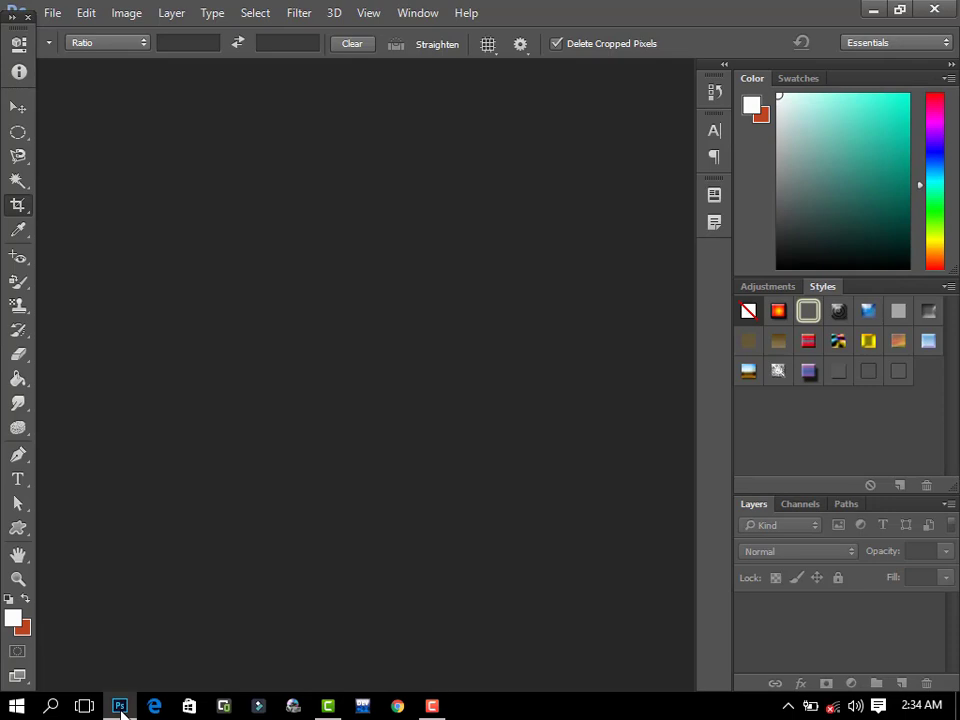
{"action": "key", "text": "ctrl+n"}
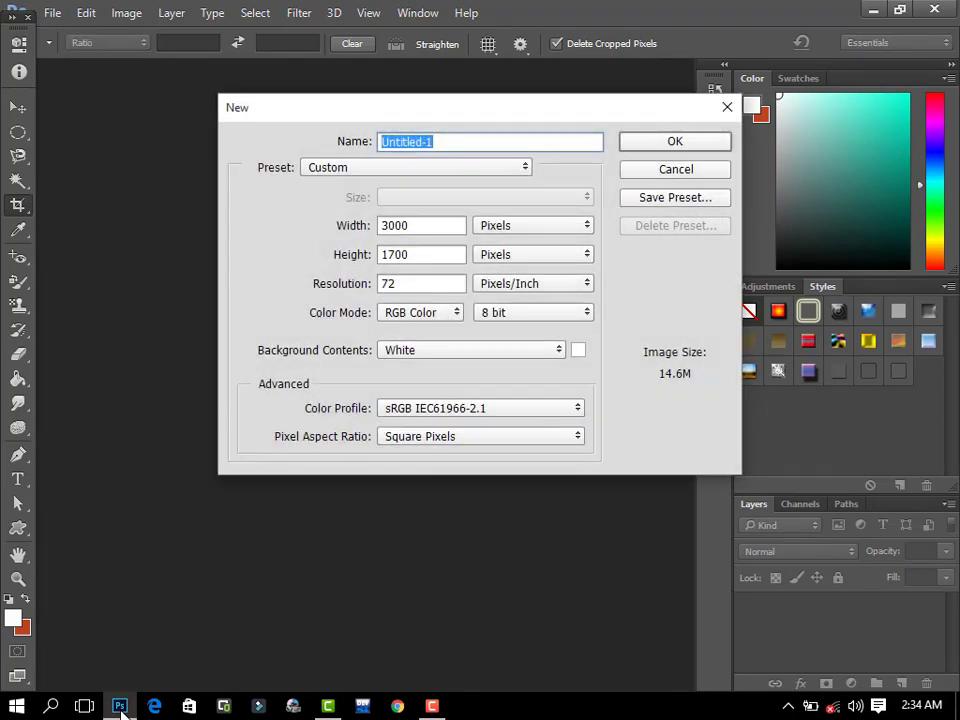
{"action": "key", "text": "Return"}
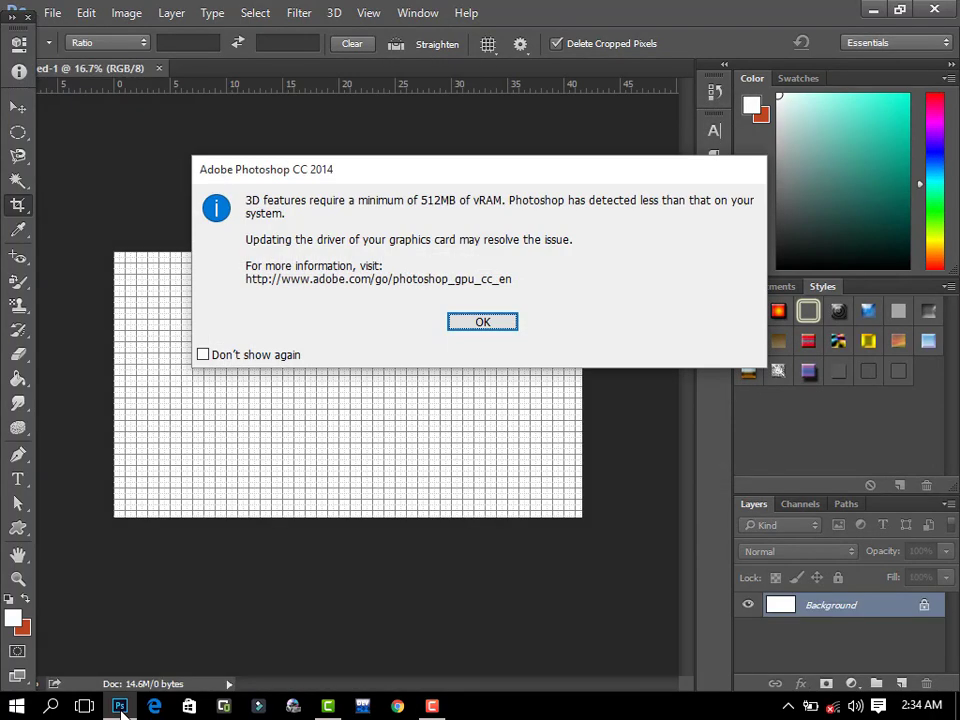
{"action": "key", "text": "Return"}
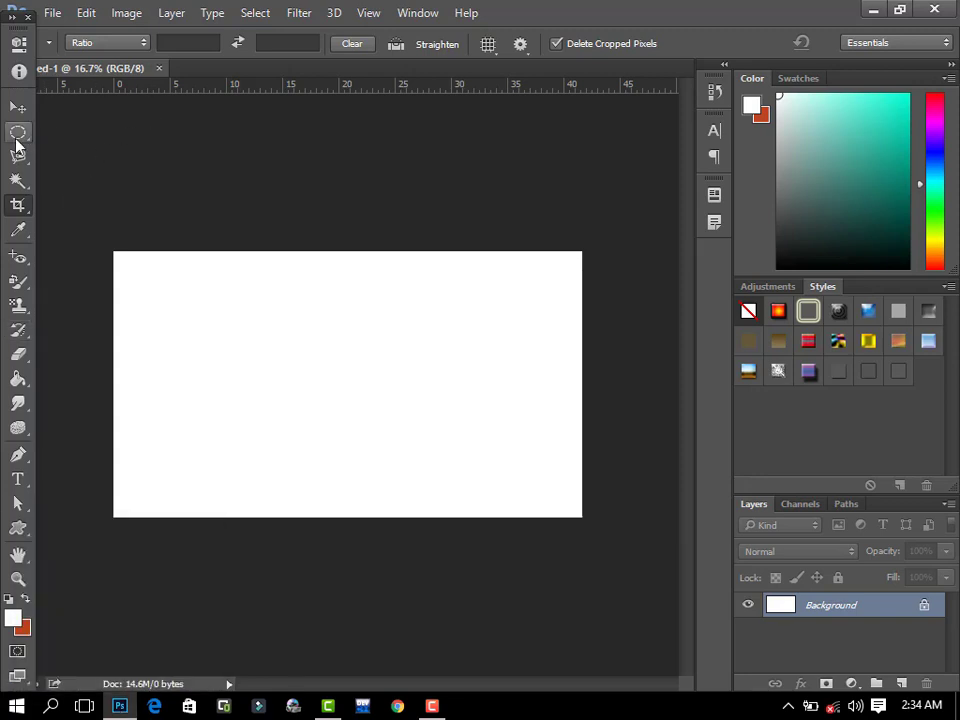
- Draw a large rectangular marquee across the canvas and shift it up and left
{"action": "left_click", "coordinate": [16, 140]}
{"action": "left_click", "coordinate": [64, 133]}
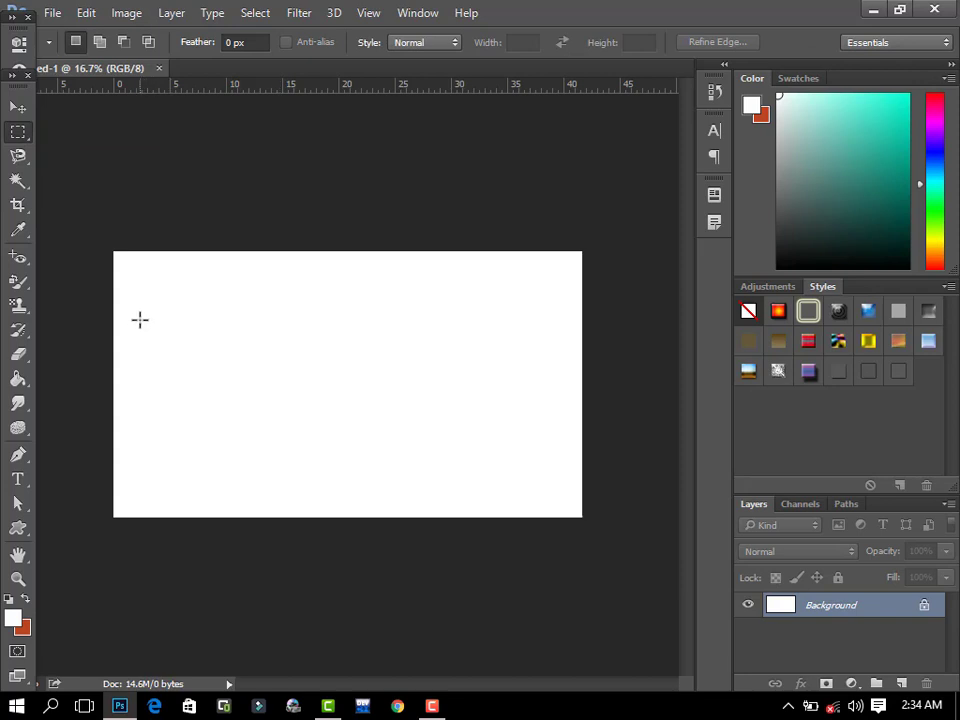
{"action": "mouse_move", "coordinate": [140, 319]}
{"action": "left_mouse_down"}
{"action": "mouse_move", "coordinate": [474, 499]}
{"action": "mouse_move", "coordinate": [551, 510]}
{"action": "left_mouse_up"}
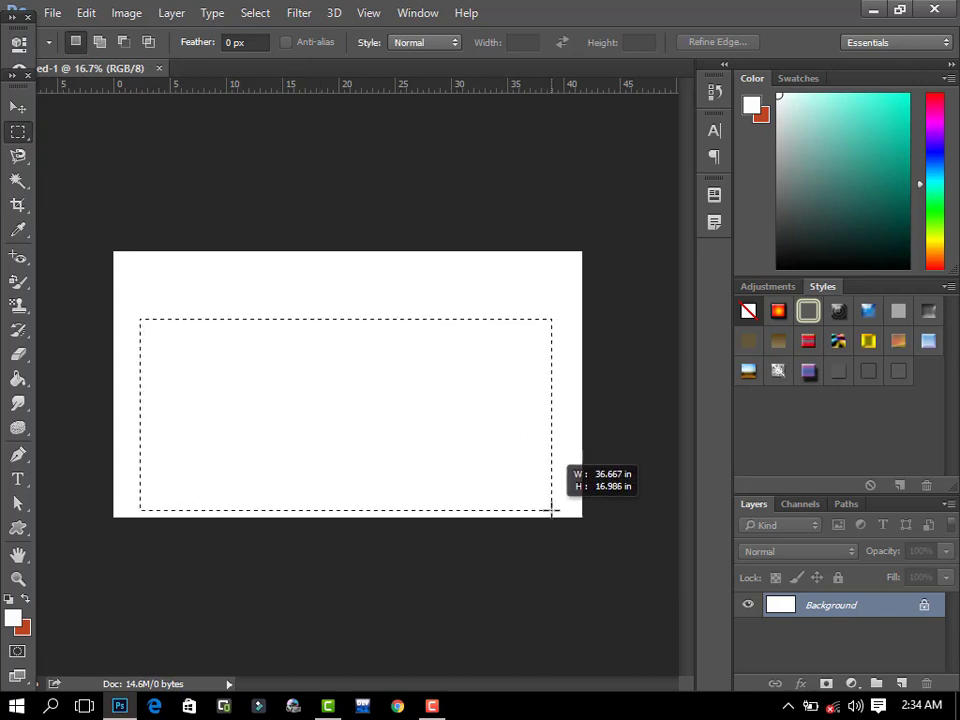
{"action": "left_click_drag", "start_coordinate": [551, 510], "coordinate": [552, 517]}
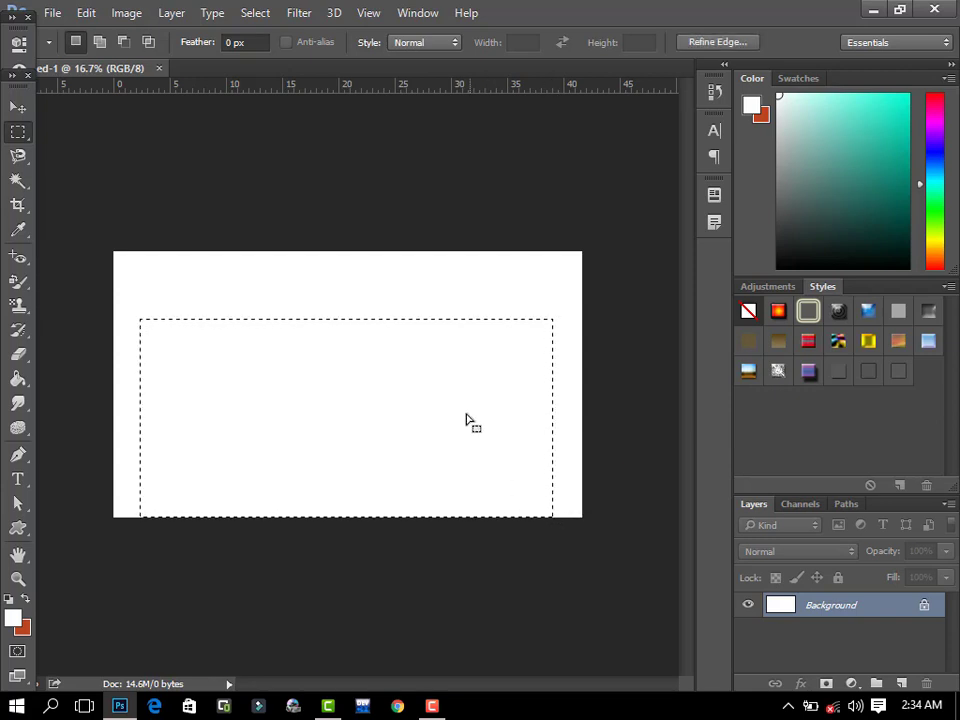
{"action": "left_click_drag", "start_coordinate": [465, 420], "coordinate": [463, 396]}
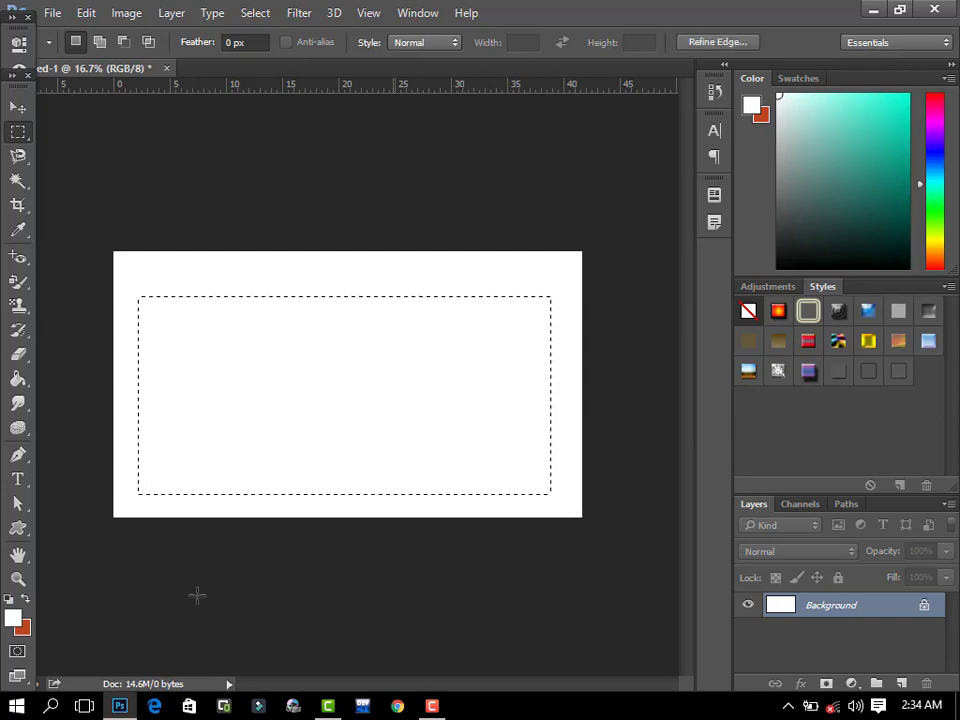
- Set the foreground colour to bright blue #0941f9
{"action": "left_click", "coordinate": [13, 617]}
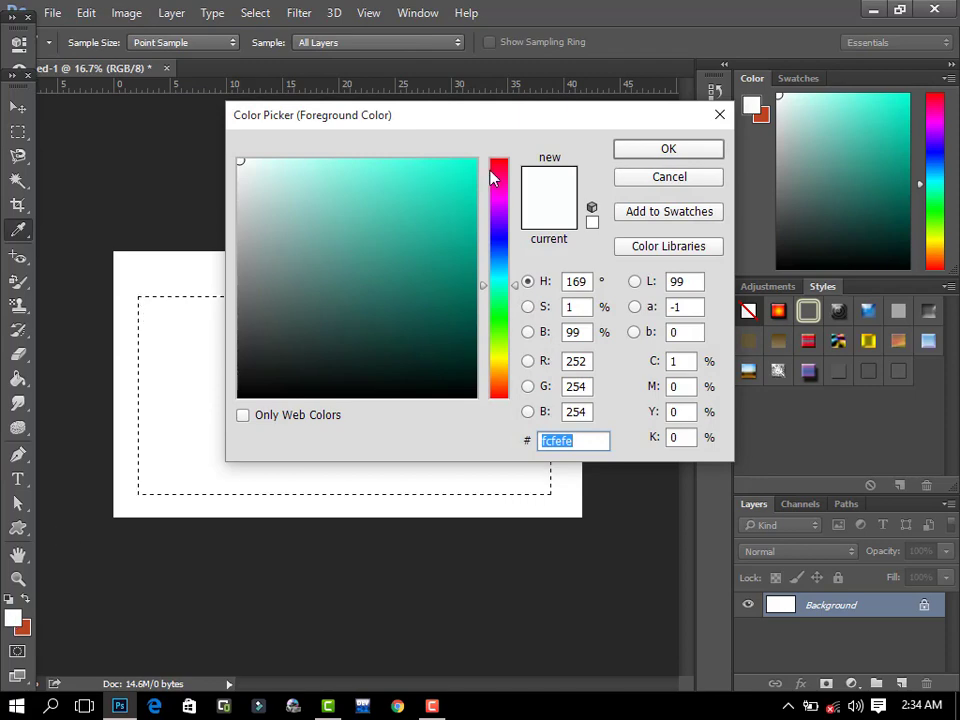
{"action": "left_click", "coordinate": [500, 248]}
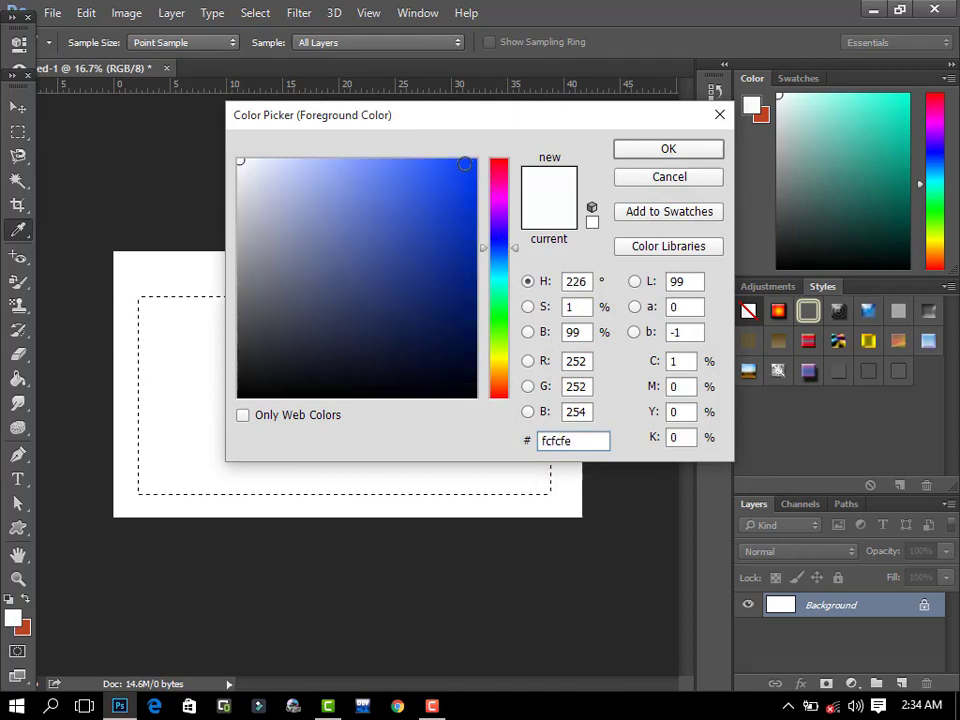
{"action": "left_click", "coordinate": [467, 163]}
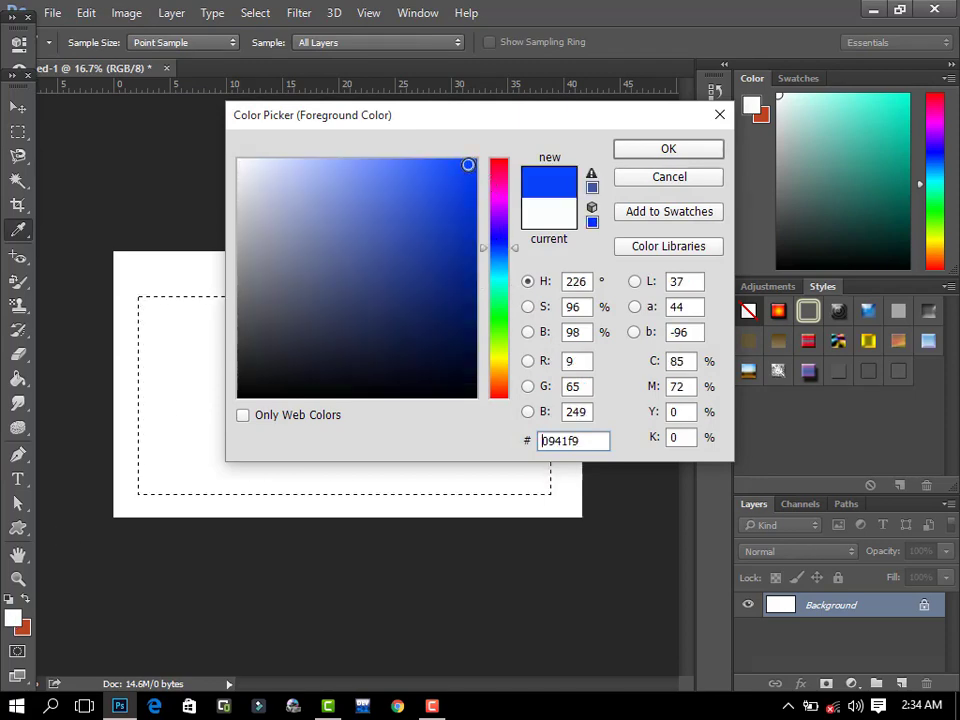
{"action": "left_click", "coordinate": [633, 155]}
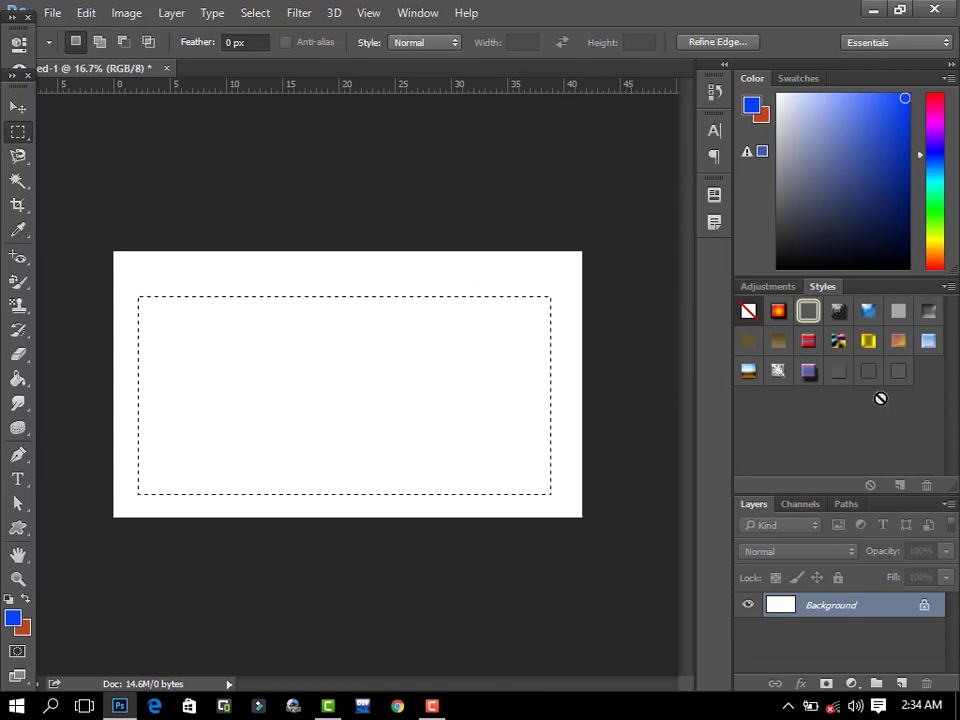
- On a new Layer 1, fill an inset rectangle with blue #0941f9, leaving a white border, then deselect
{"action": "key", "text": "ctrl+j"}
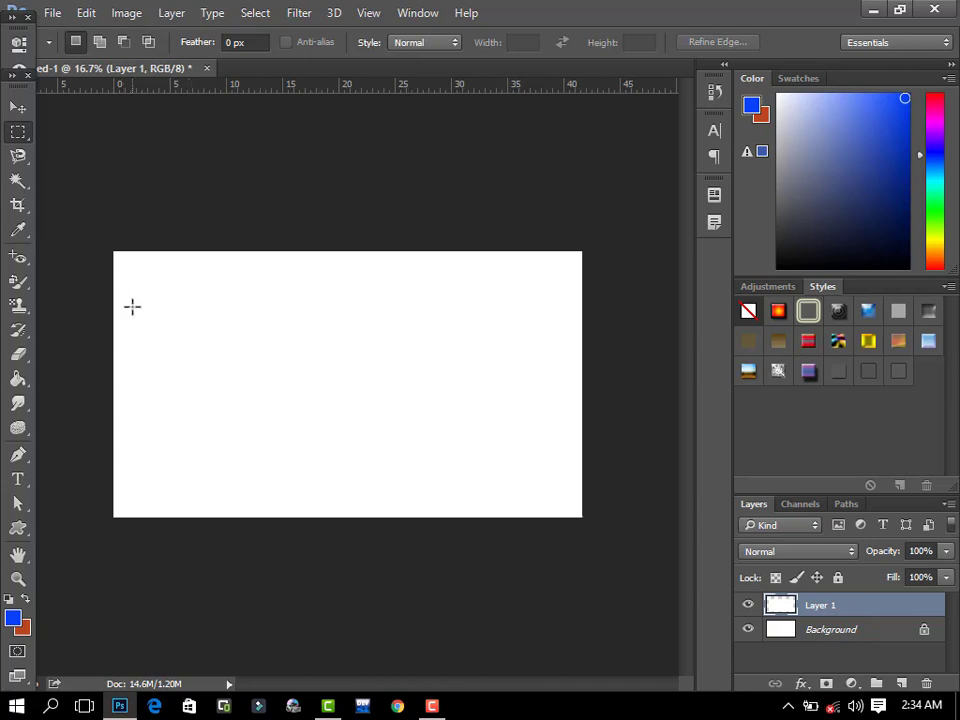
{"action": "left_click_drag", "start_coordinate": [132, 307], "coordinate": [572, 505]}
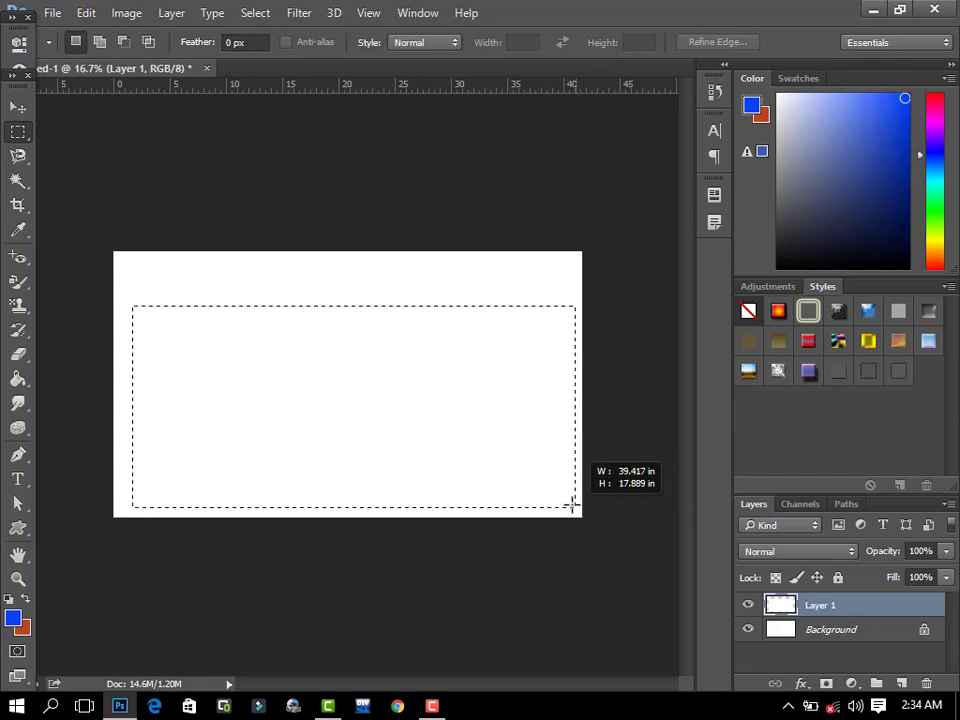
{"action": "left_click_drag", "start_coordinate": [572, 505], "coordinate": [564, 501]}
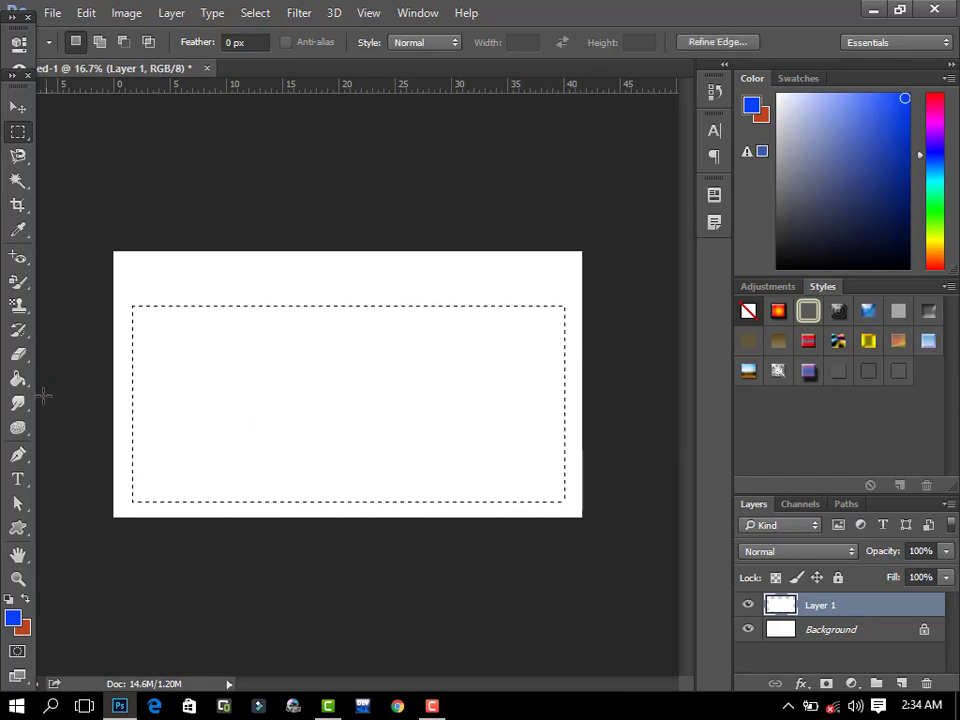
{"action": "left_click", "coordinate": [18, 379]}
{"action": "left_click", "coordinate": [268, 378]}
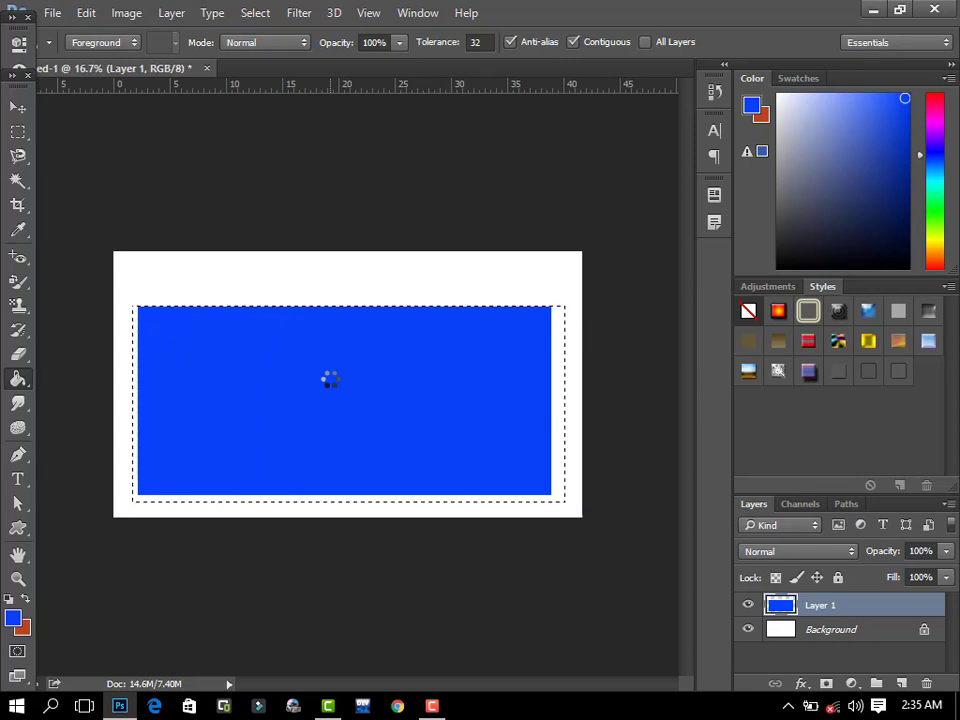
{"action": "key", "text": "ctrl+d"}
- Draw an elliptical selection over the blue rectangle, nudged up and left
{"action": "left_click", "coordinate": [22, 133]}
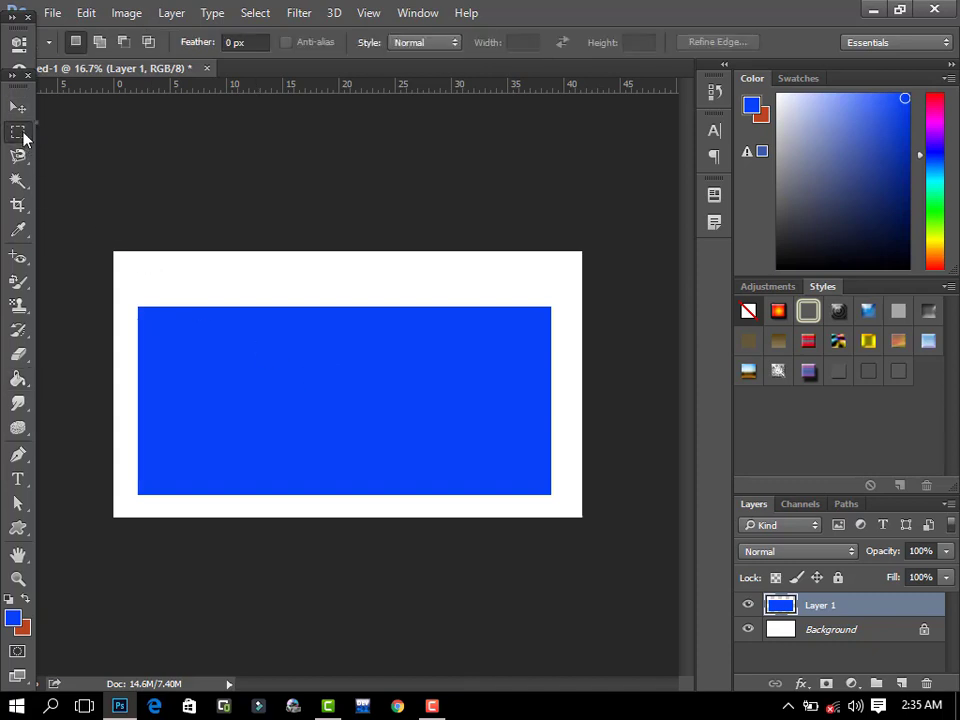
{"action": "right_click", "coordinate": [22, 133]}
{"action": "left_click", "coordinate": [70, 147]}
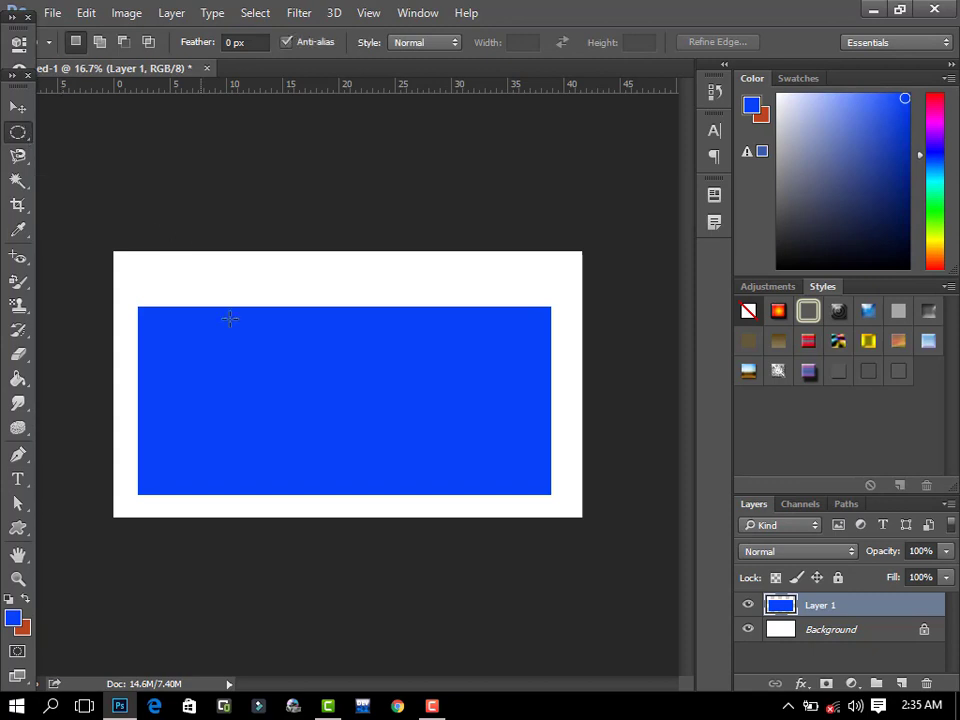
{"action": "mouse_move", "coordinate": [196, 284]}
{"action": "left_mouse_down"}
{"action": "mouse_move", "coordinate": [561, 444]}
{"action": "mouse_move", "coordinate": [621, 482]}
{"action": "left_mouse_up"}
{"action": "left_click_drag", "start_coordinate": [460, 453], "coordinate": [444, 441]}
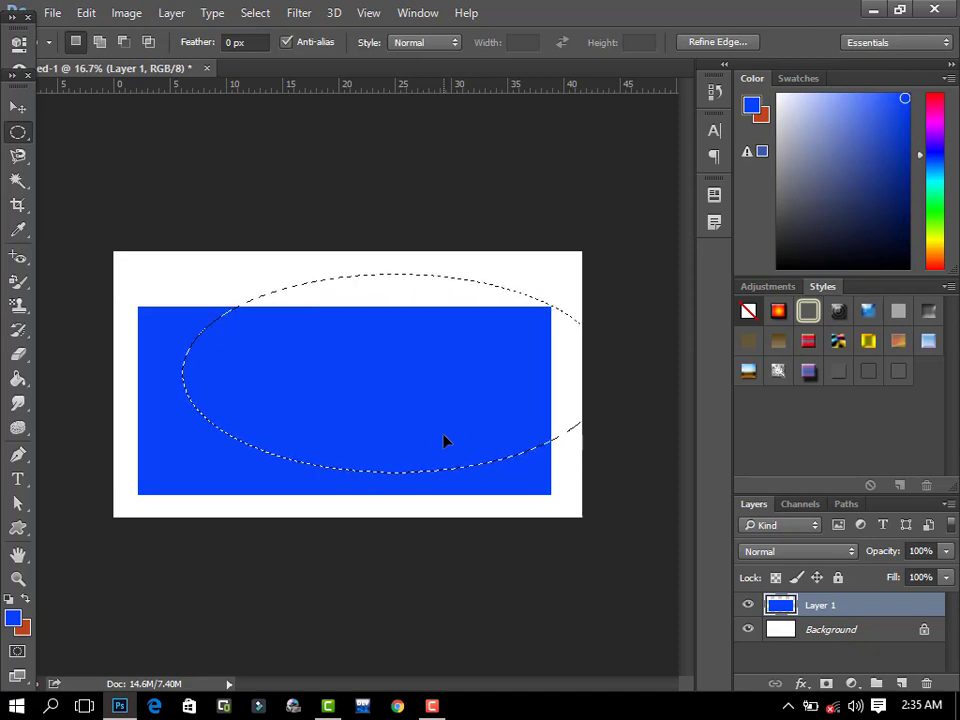
- Fill the whole ellipse with light blue #8da8fe and deselect
{"action": "left_click", "coordinate": [13, 617]}
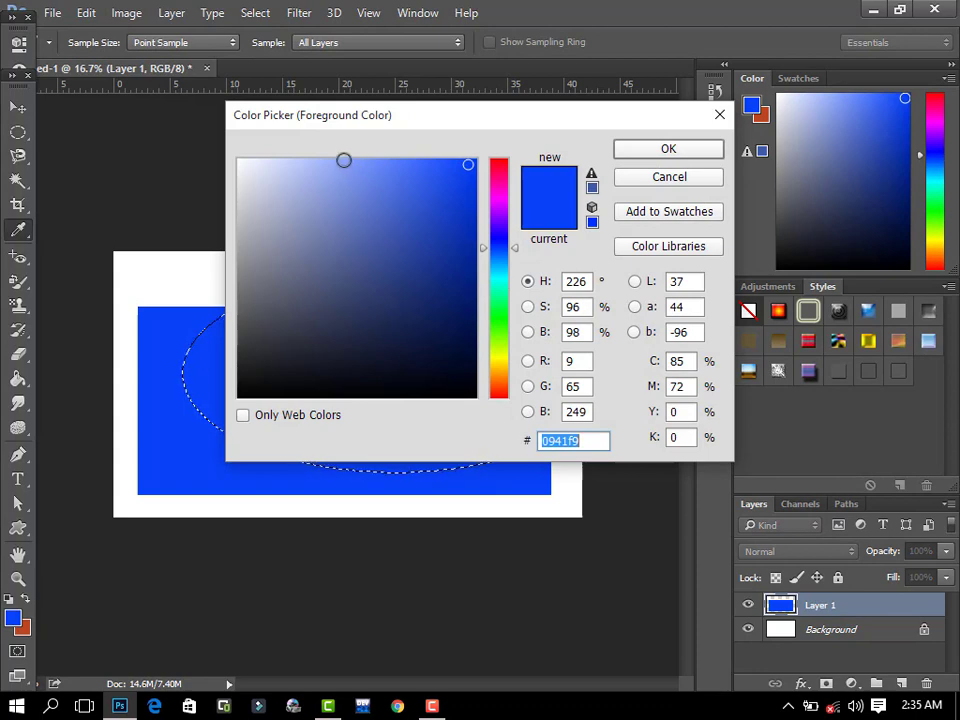
{"action": "left_click", "coordinate": [343, 160]}
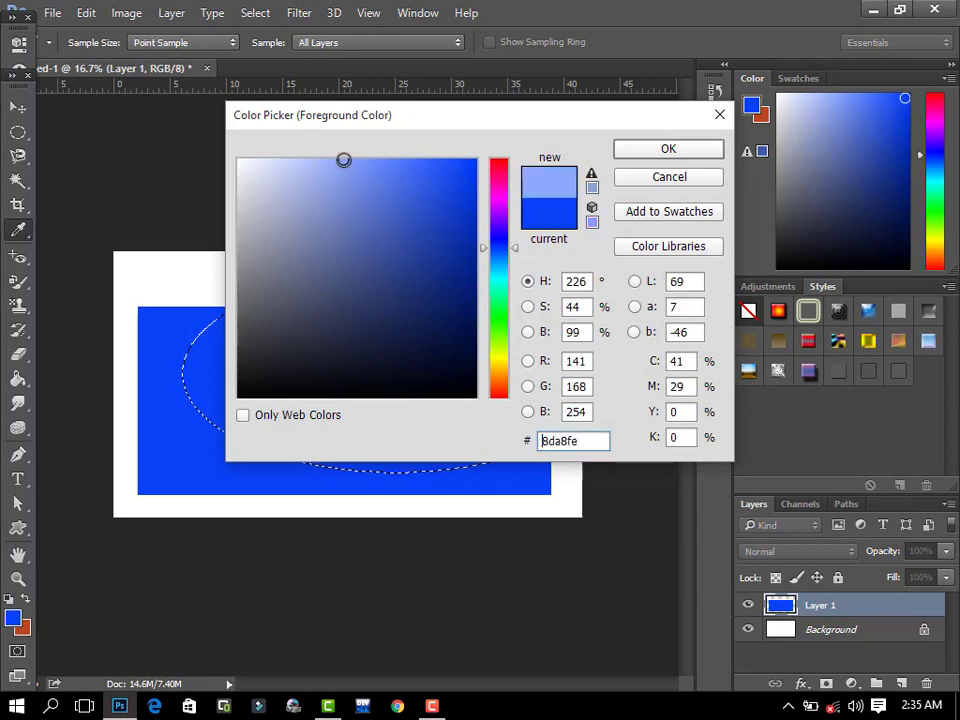
{"action": "left_click", "coordinate": [647, 150]}
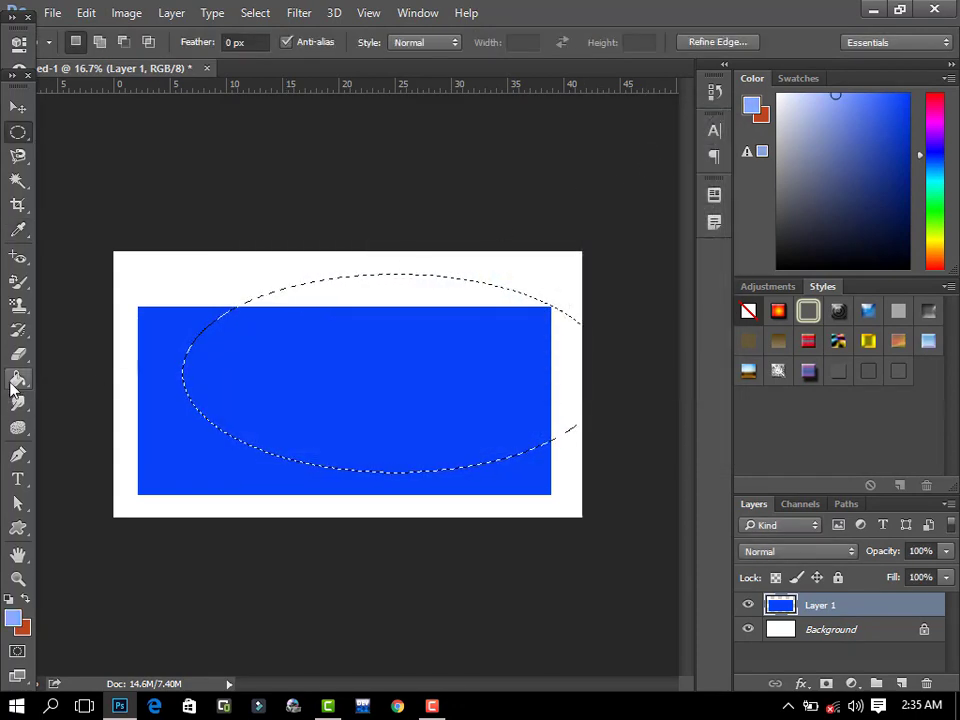
{"action": "left_click", "coordinate": [17, 380]}
{"action": "left_click", "coordinate": [300, 349]}
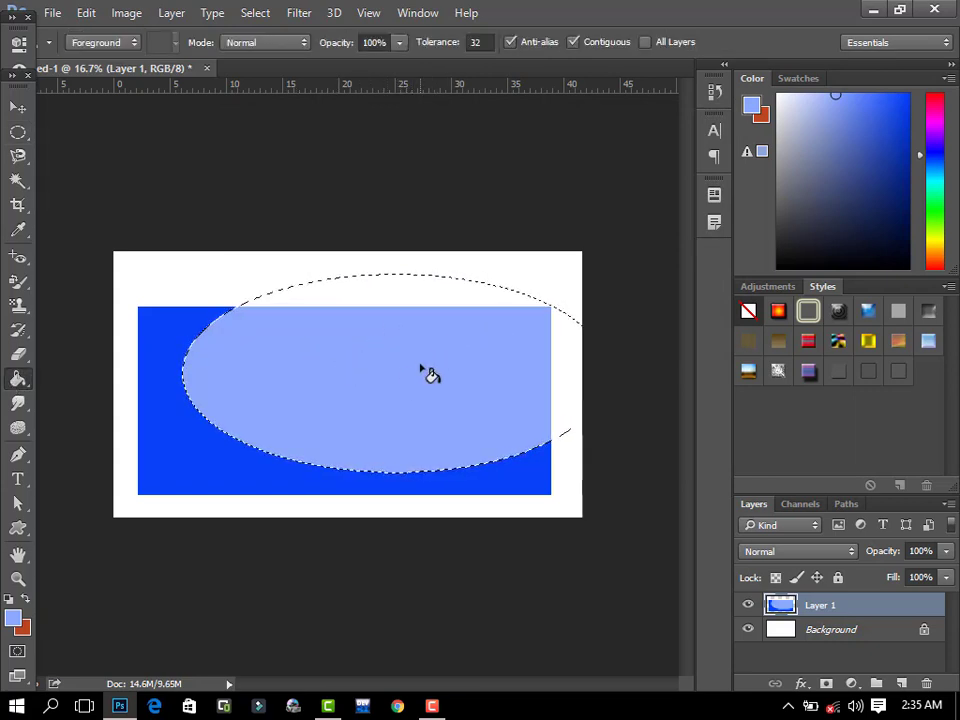
{"action": "left_click", "coordinate": [423, 296]}
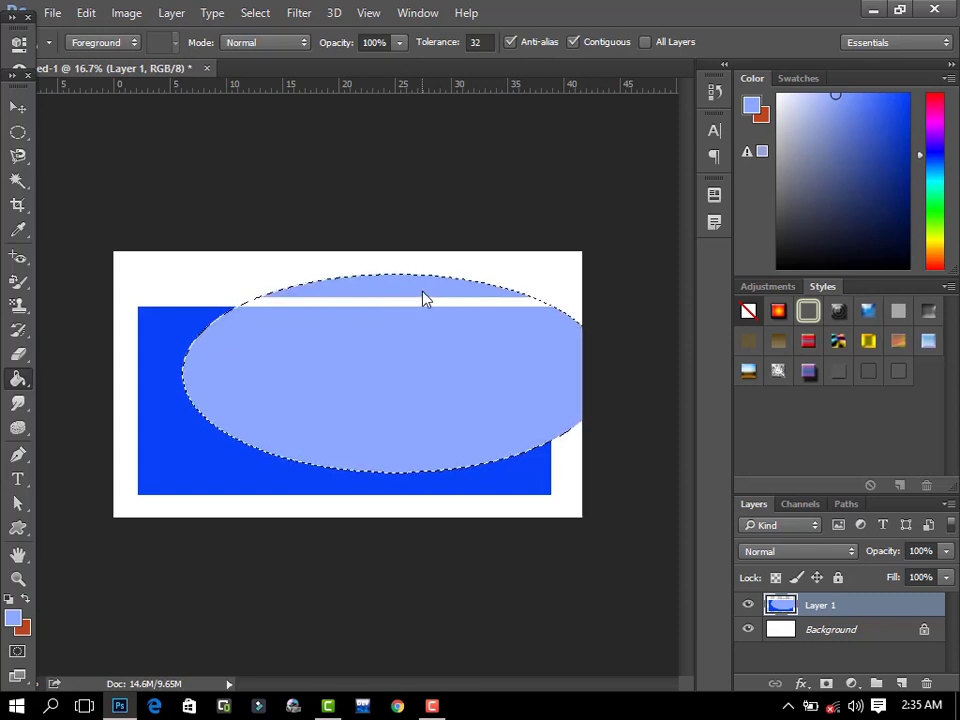
{"action": "left_click", "coordinate": [414, 304]}
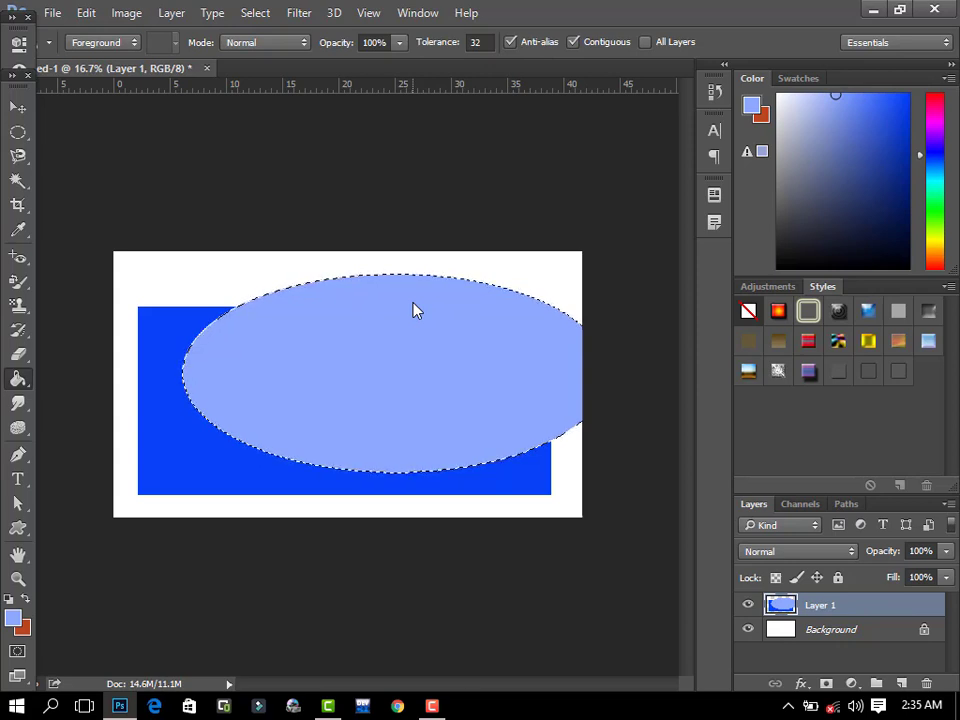
{"action": "key", "text": "ctrl+d"}
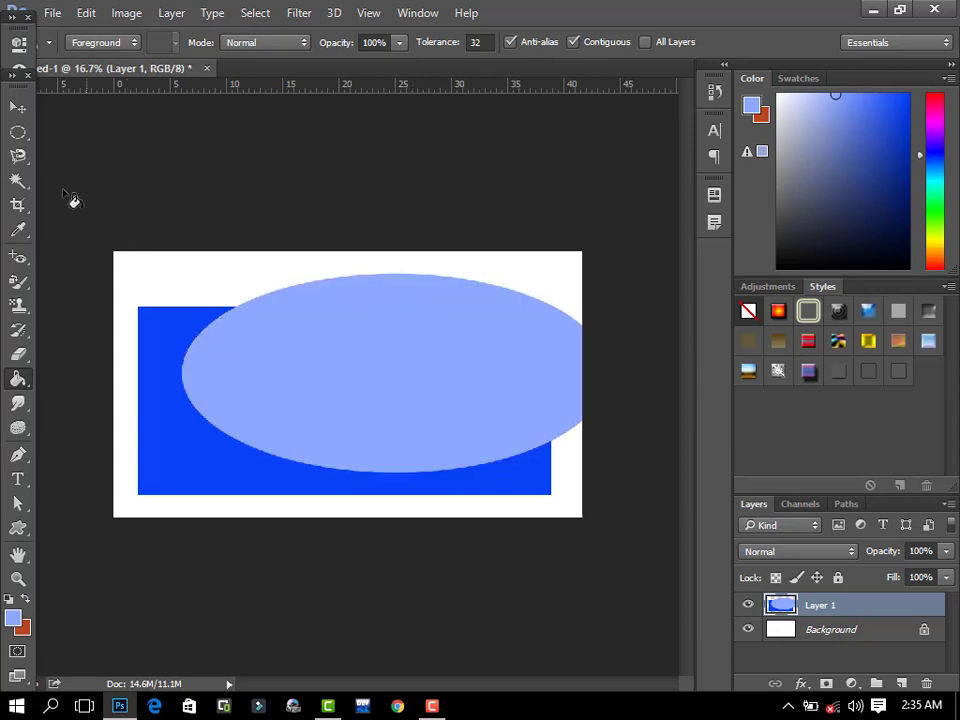
- Draw a smaller elliptical selection inside the light-blue ellipse, offset right, redrawing until it fits
{"action": "left_click", "coordinate": [19, 133]}
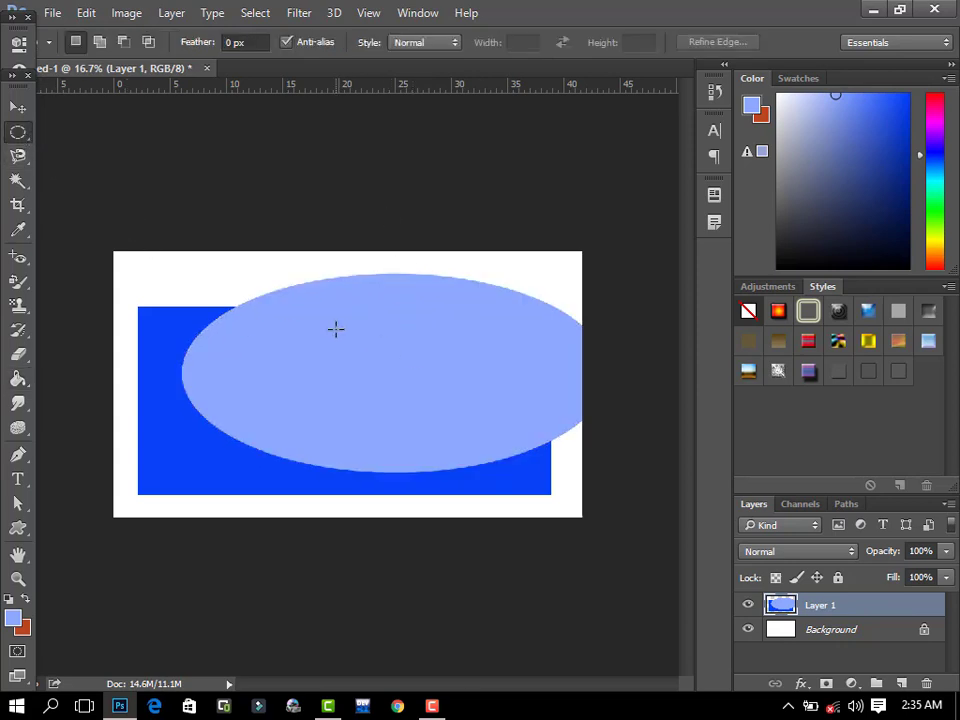
{"action": "mouse_move", "coordinate": [270, 322]}
{"action": "left_mouse_down"}
{"action": "mouse_move", "coordinate": [364, 377]}
{"action": "mouse_move", "coordinate": [637, 487]}
{"action": "mouse_move", "coordinate": [568, 471]}
{"action": "left_mouse_up"}
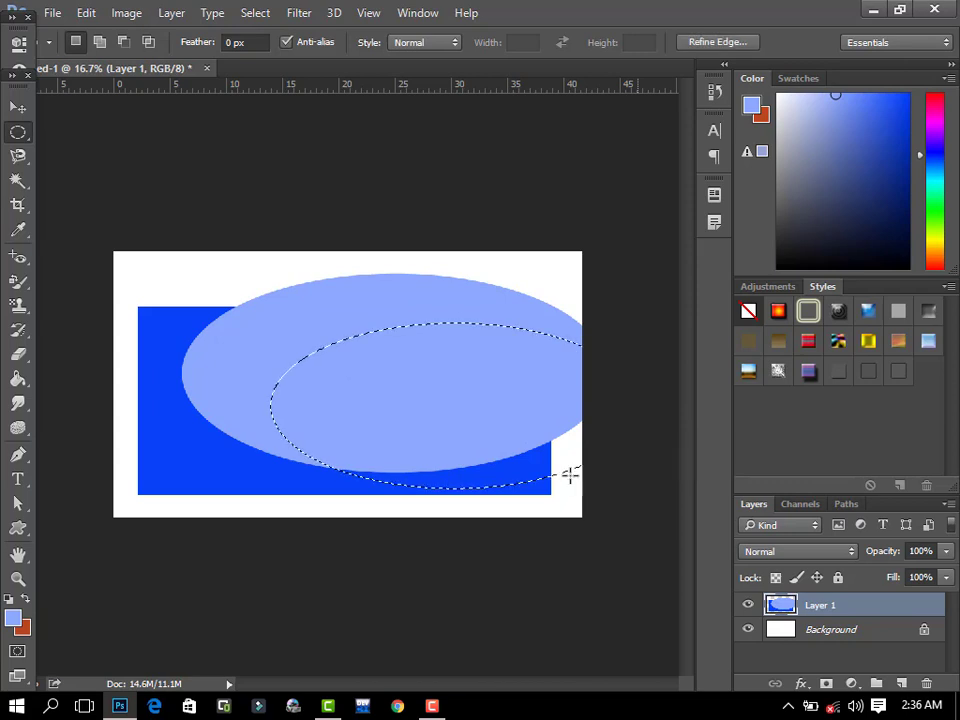
{"action": "mouse_move", "coordinate": [534, 405]}
{"action": "left_mouse_down"}
{"action": "mouse_move", "coordinate": [491, 381]}
{"action": "mouse_move", "coordinate": [493, 372]}
{"action": "mouse_move", "coordinate": [479, 373]}
{"action": "left_mouse_up"}
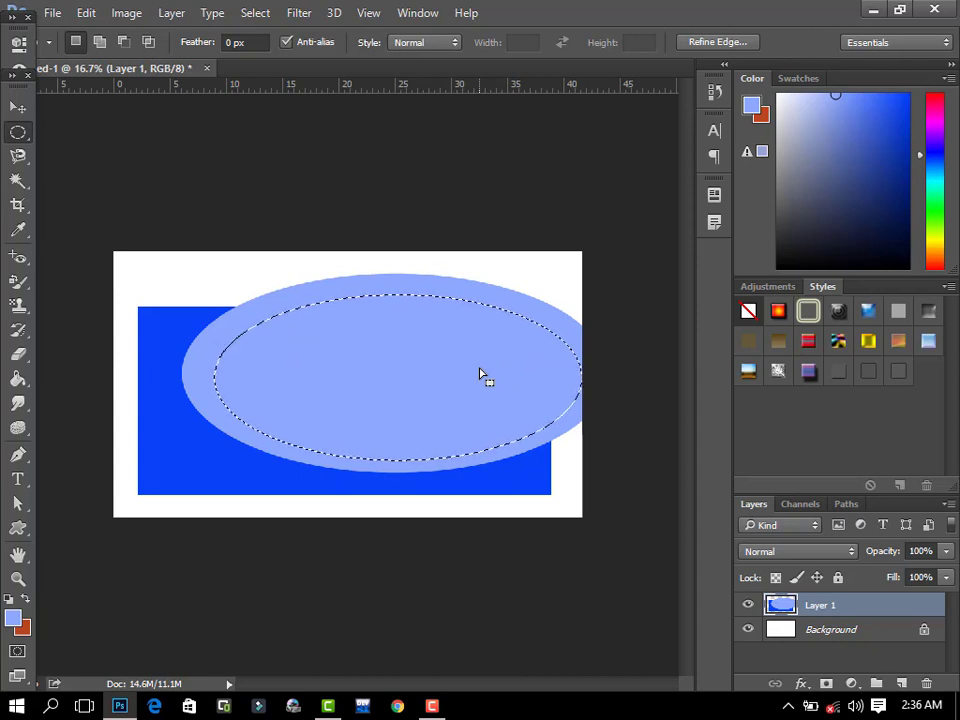
{"action": "key", "text": "ctrl+d"}
{"action": "mouse_move", "coordinate": [252, 309]}
{"action": "left_mouse_down"}
{"action": "mouse_move", "coordinate": [647, 519]}
{"action": "mouse_move", "coordinate": [667, 505]}
{"action": "left_mouse_up"}
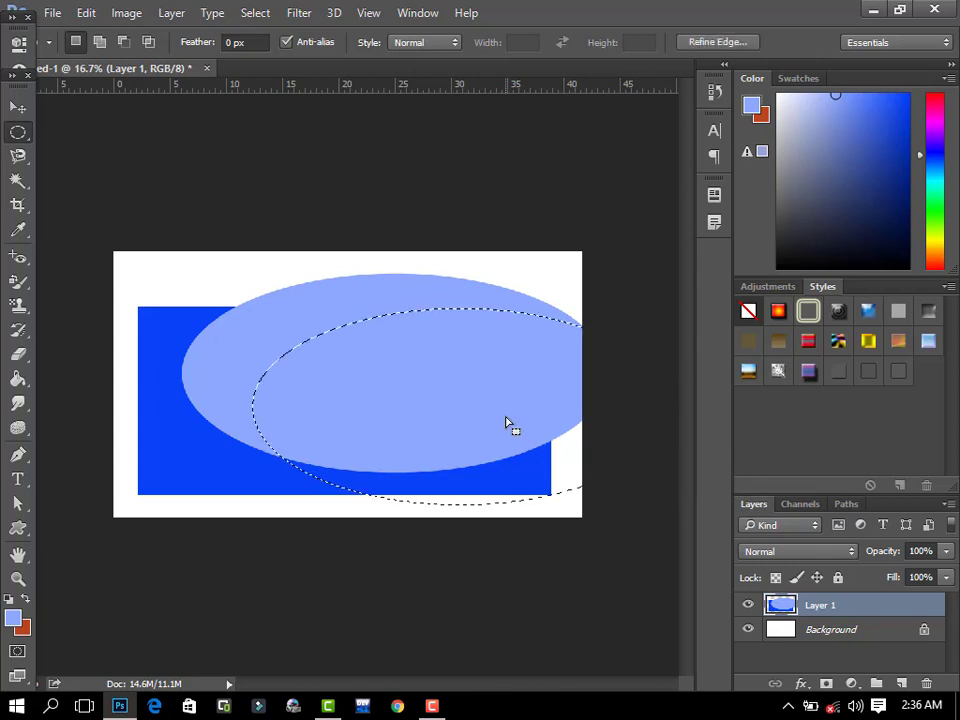
{"action": "mouse_move", "coordinate": [506, 422]}
{"action": "left_mouse_down"}
{"action": "mouse_move", "coordinate": [463, 400]}
{"action": "mouse_move", "coordinate": [463, 384]}
{"action": "mouse_move", "coordinate": [469, 394]}
{"action": "left_mouse_up"}
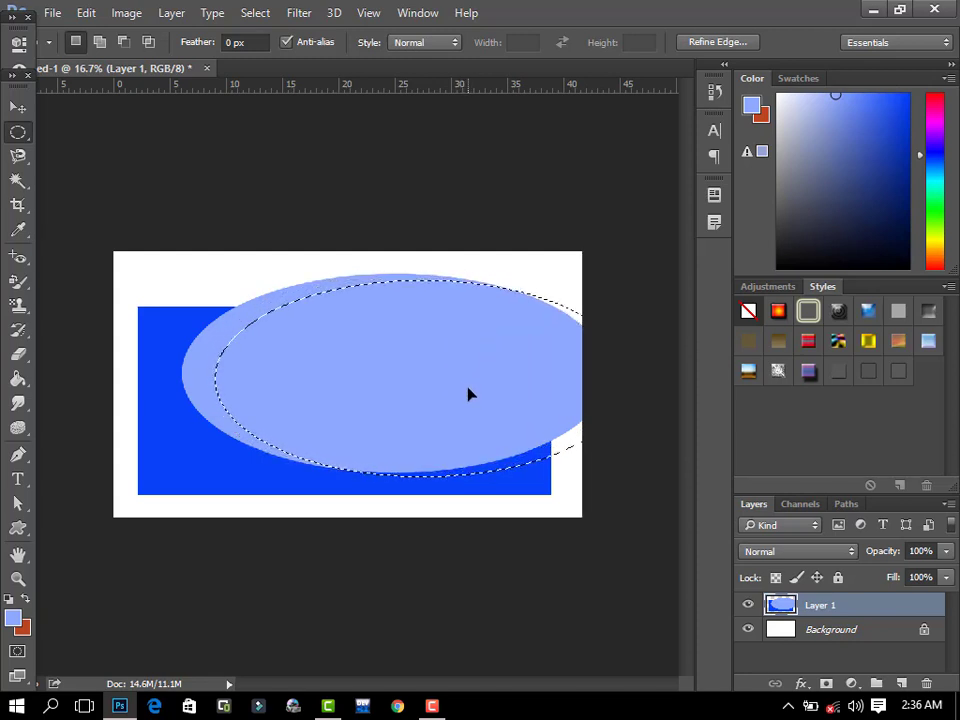
{"action": "key", "text": "ctrl+d"}
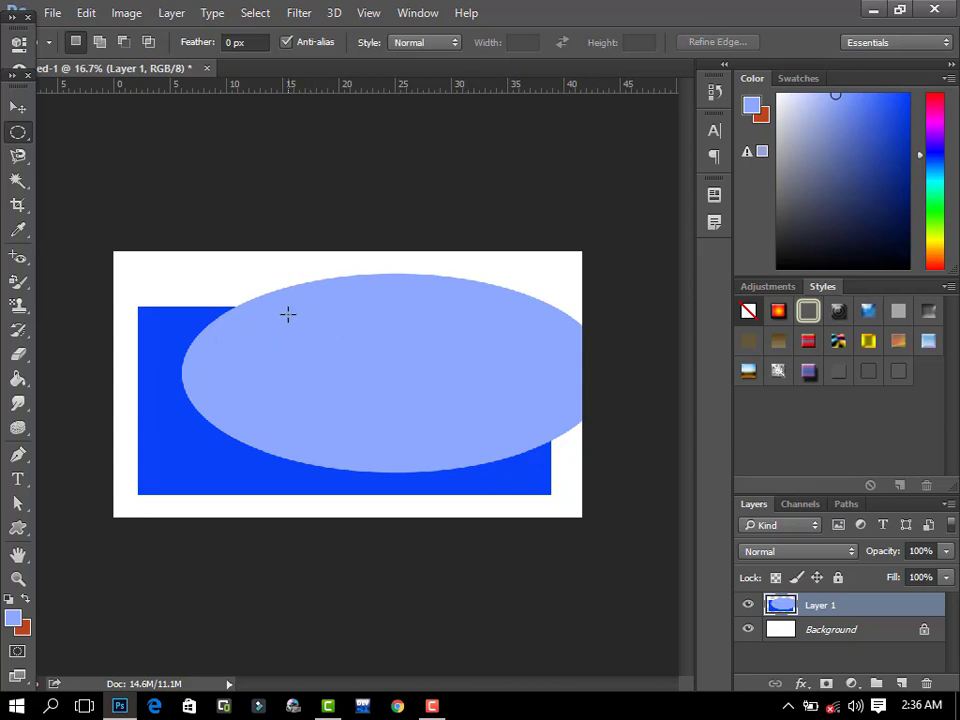
{"action": "mouse_move", "coordinate": [288, 314]}
{"action": "left_mouse_down"}
{"action": "mouse_move", "coordinate": [321, 354]}
{"action": "mouse_move", "coordinate": [396, 396]}
{"action": "mouse_move", "coordinate": [424, 396]}
{"action": "mouse_move", "coordinate": [493, 433]}
{"action": "mouse_move", "coordinate": [593, 449]}
{"action": "mouse_move", "coordinate": [572, 450]}
{"action": "mouse_move", "coordinate": [662, 446]}
{"action": "mouse_move", "coordinate": [673, 461]}
{"action": "left_mouse_up"}
{"action": "mouse_move", "coordinate": [536, 381]}
{"action": "left_mouse_down"}
{"action": "mouse_move", "coordinate": [516, 381]}
{"action": "mouse_move", "coordinate": [489, 349]}
{"action": "mouse_move", "coordinate": [488, 367]}
{"action": "left_mouse_up"}
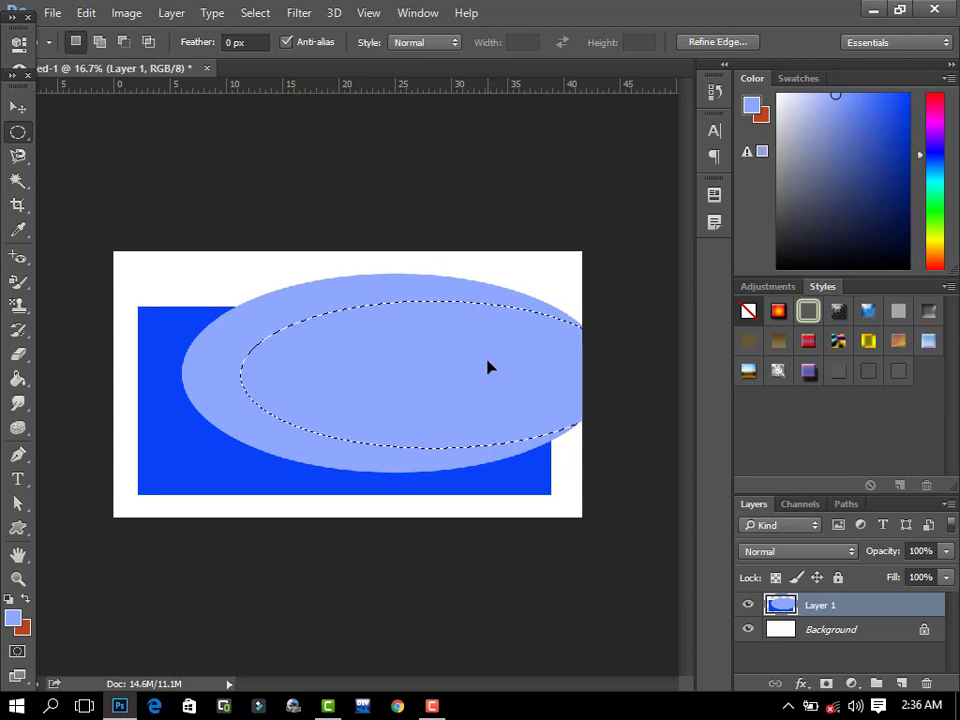
- Stretch the inner elliptical selection outward on all sides to about 109% × 115%
{"action": "key", "text": "ctrl+t"}
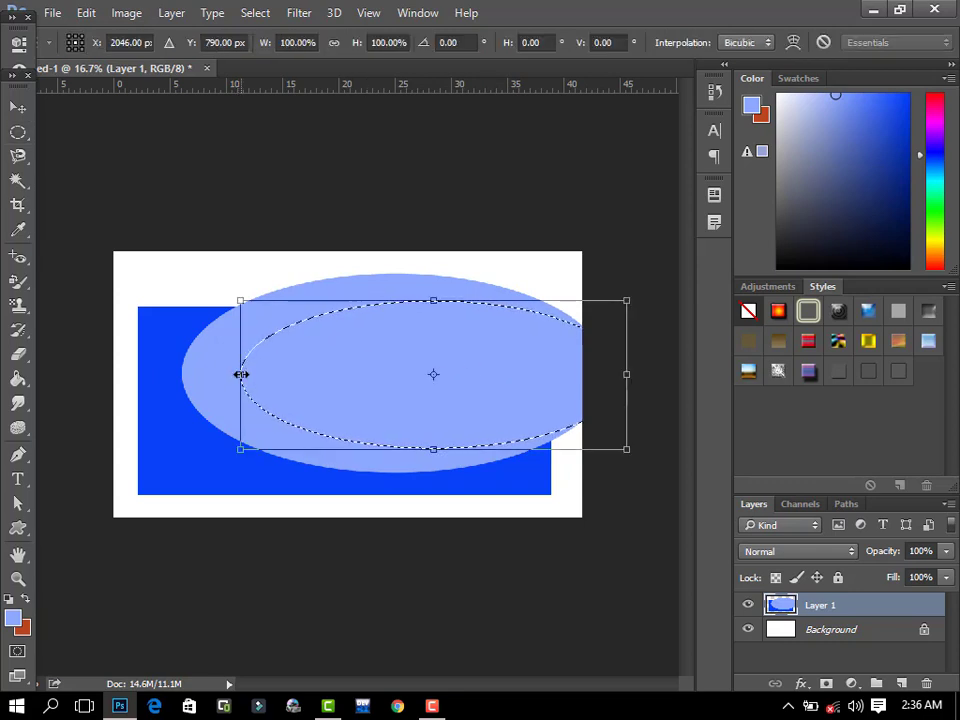
{"action": "left_click_drag", "start_coordinate": [241, 374], "coordinate": [216, 369]}
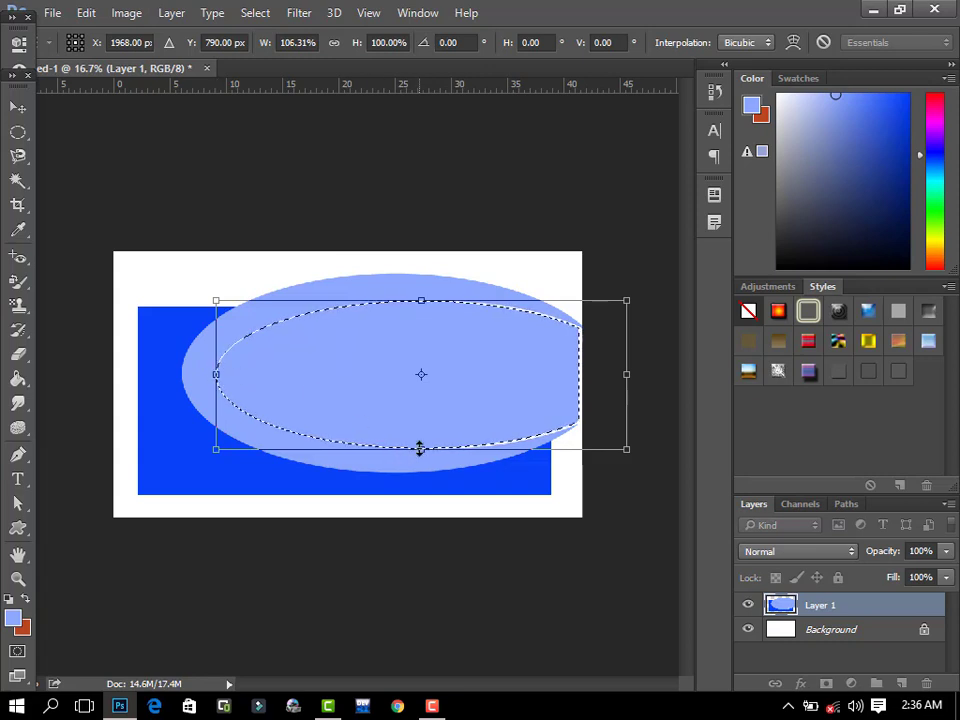
{"action": "left_click_drag", "start_coordinate": [420, 448], "coordinate": [420, 463]}
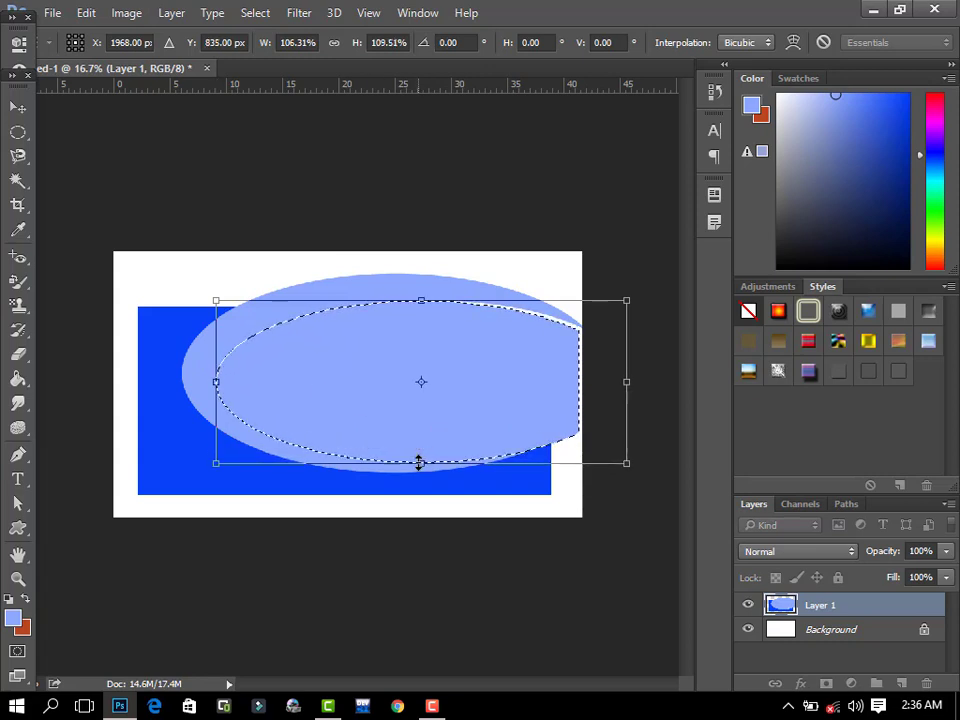
{"action": "left_click_drag", "start_coordinate": [420, 306], "coordinate": [417, 297]}
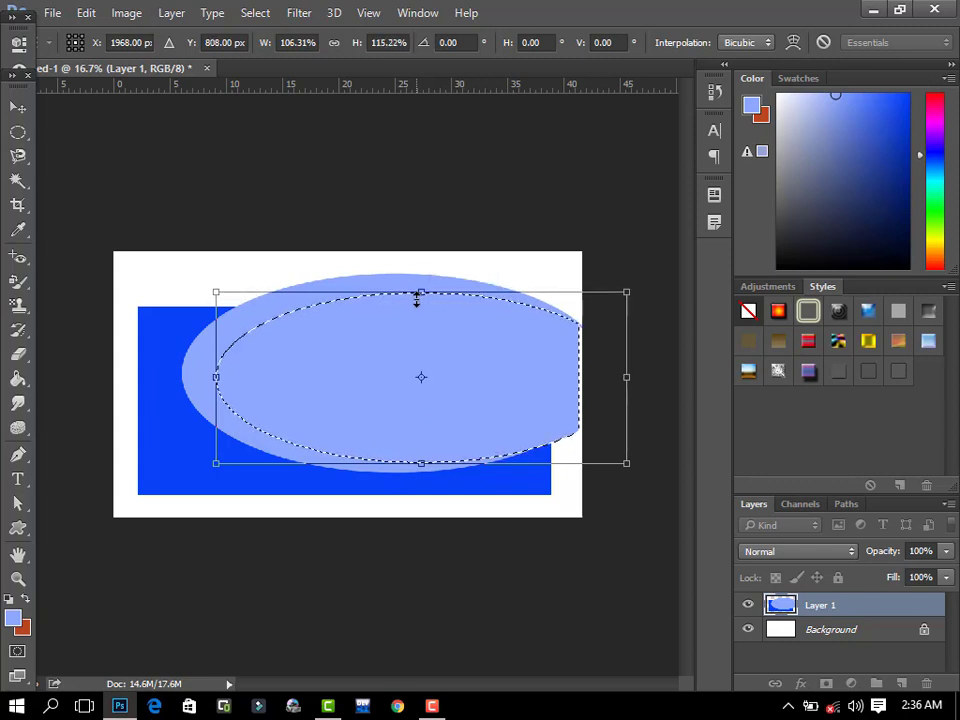
{"action": "left_click_drag", "start_coordinate": [627, 378], "coordinate": [639, 378]}
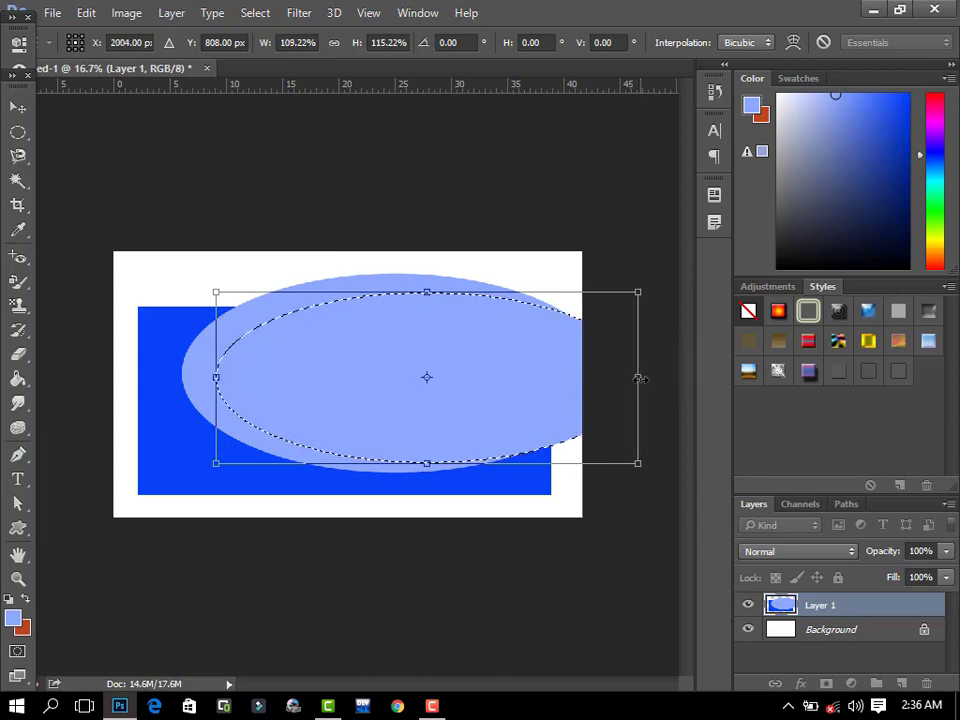
{"action": "key", "text": "Return"}
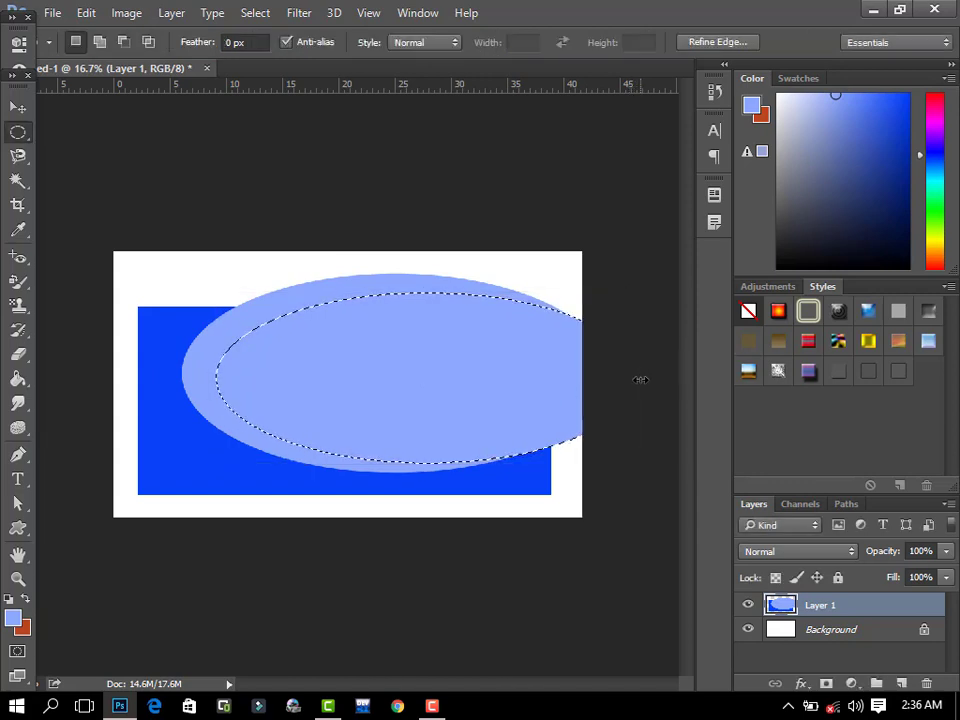
- Fill the inner elliptical selection with near-white #fcfcfd and deselect
{"action": "left_click", "coordinate": [13, 617]}
{"action": "left_click", "coordinate": [239, 160]}
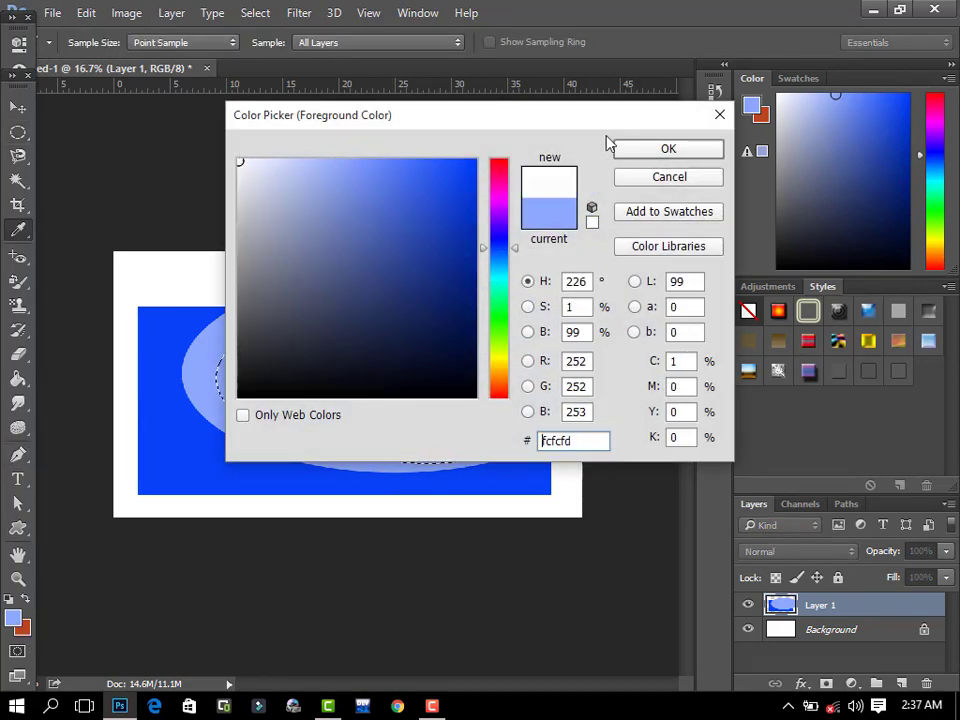
{"action": "left_click", "coordinate": [634, 152]}
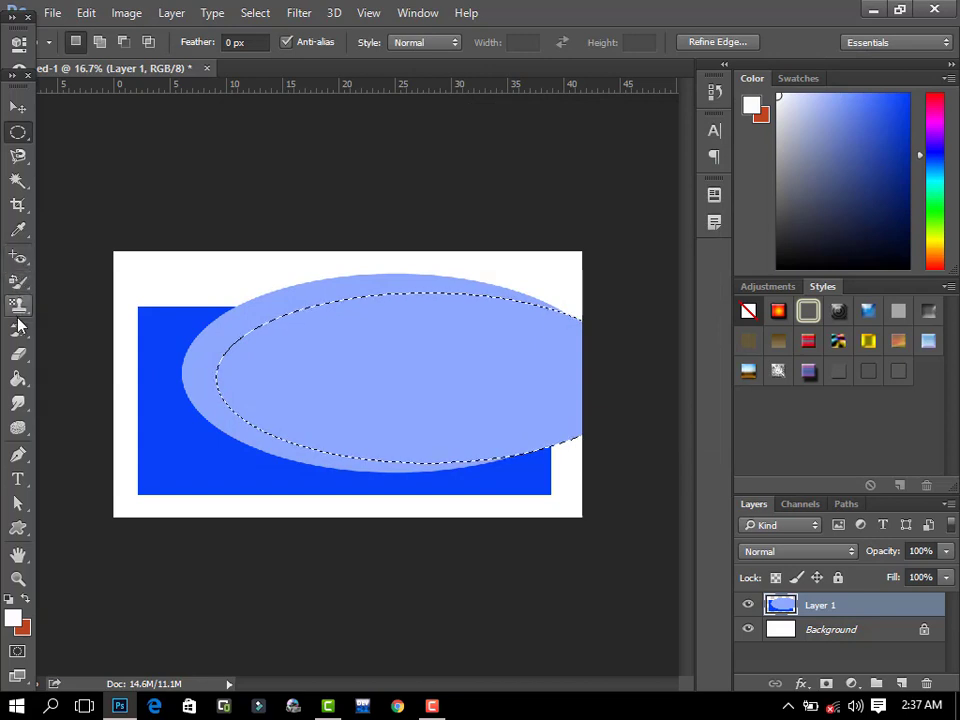
{"action": "left_click", "coordinate": [18, 378]}
{"action": "left_click", "coordinate": [371, 341]}
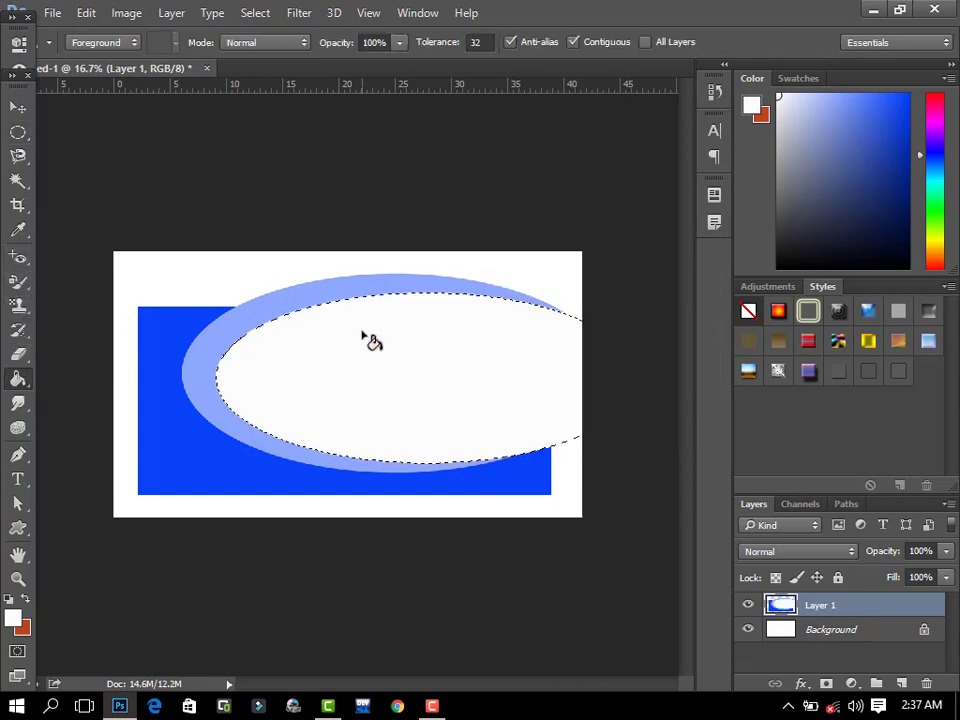
{"action": "key", "text": "ctrl+d"}
- Crop the canvas, pulling the right and bottom edges inward to trim white margins
{"action": "left_click", "coordinate": [18, 205]}
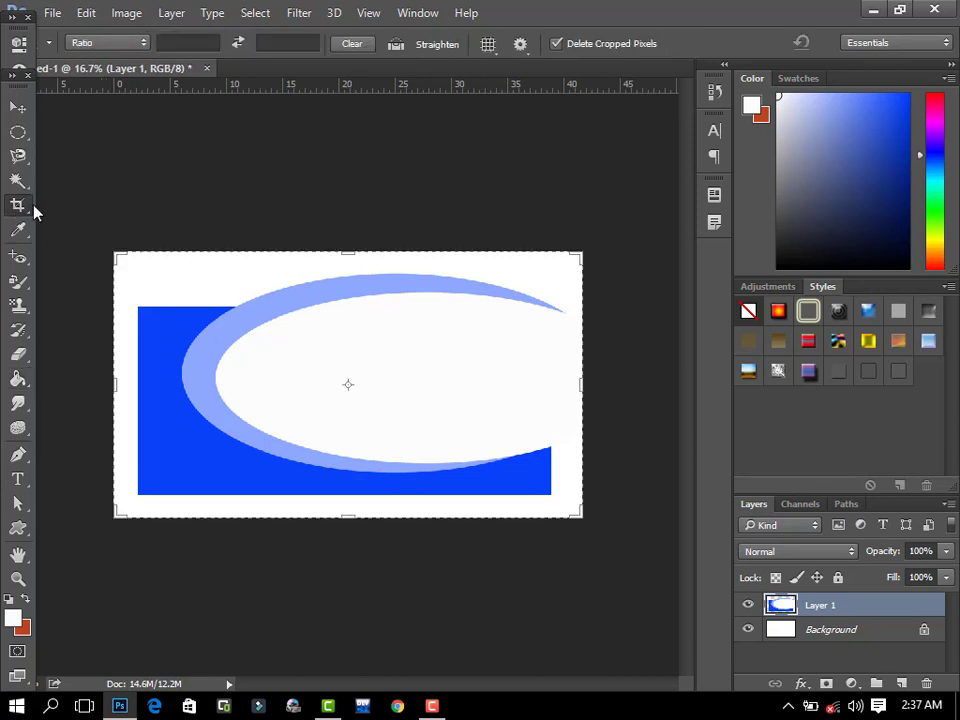
{"action": "left_click_drag", "start_coordinate": [115, 387], "coordinate": [103, 387]}
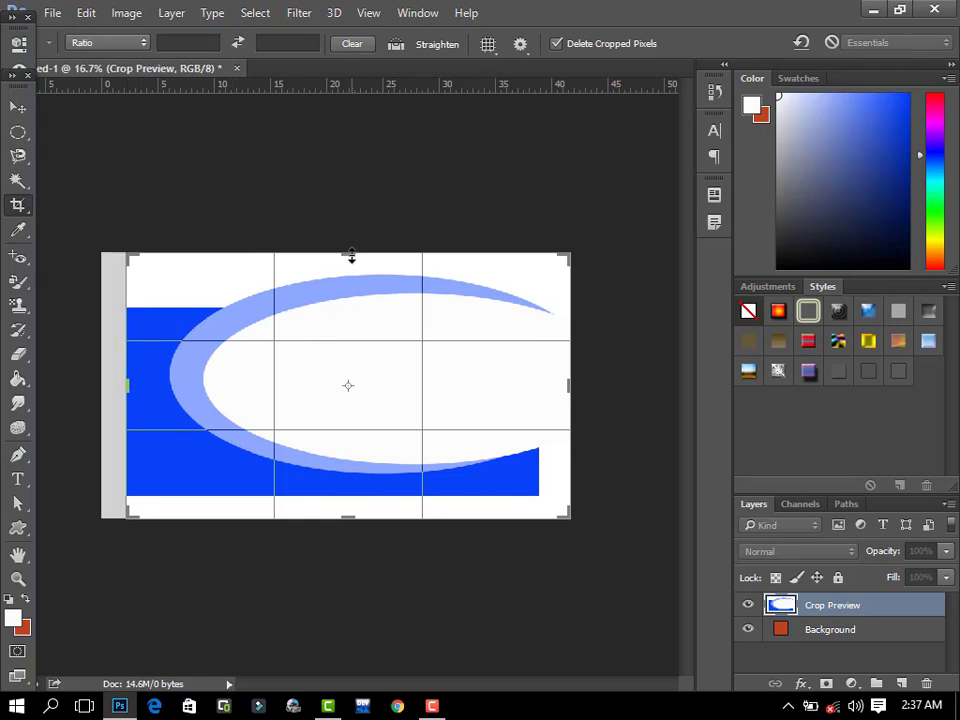
{"action": "left_click_drag", "start_coordinate": [351, 254], "coordinate": [351, 254]}
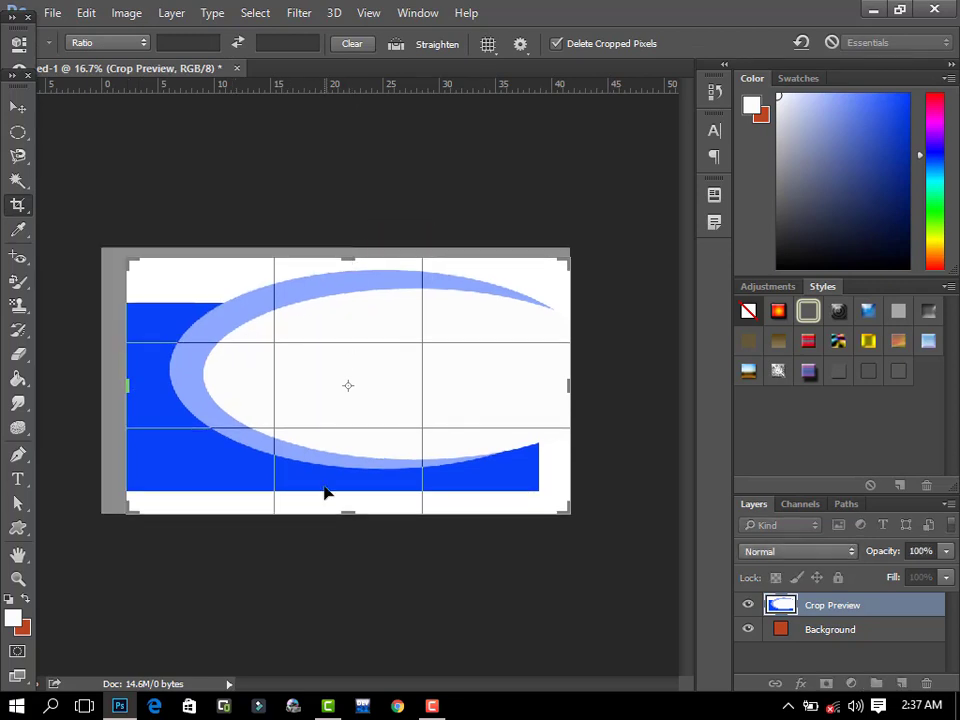
{"action": "left_click_drag", "start_coordinate": [341, 512], "coordinate": [342, 506]}
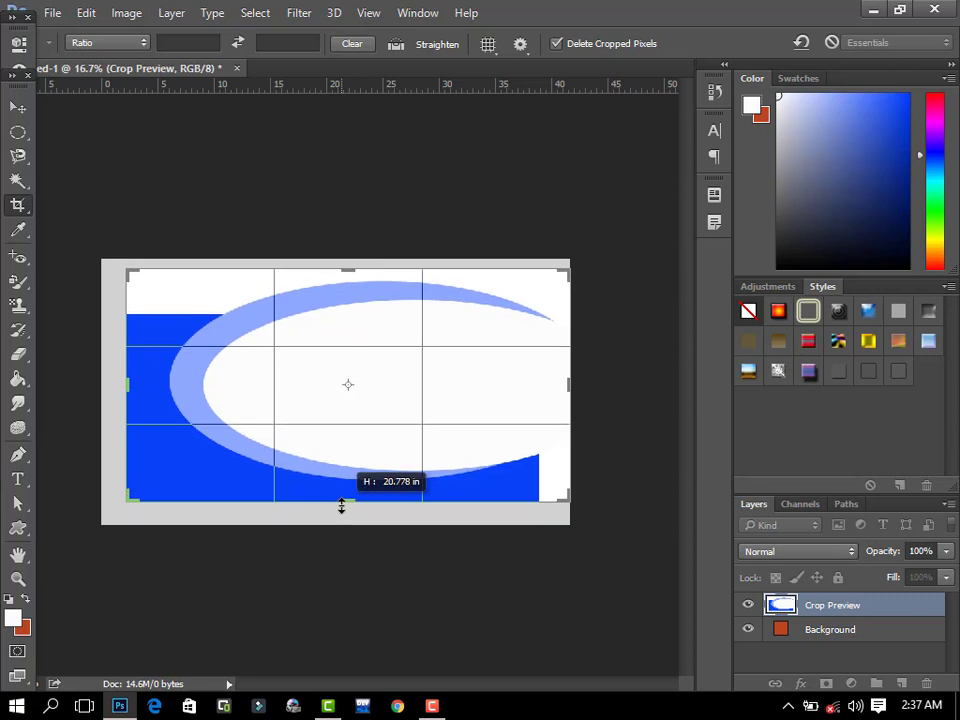
{"action": "left_click_drag", "start_coordinate": [563, 386], "coordinate": [550, 389]}
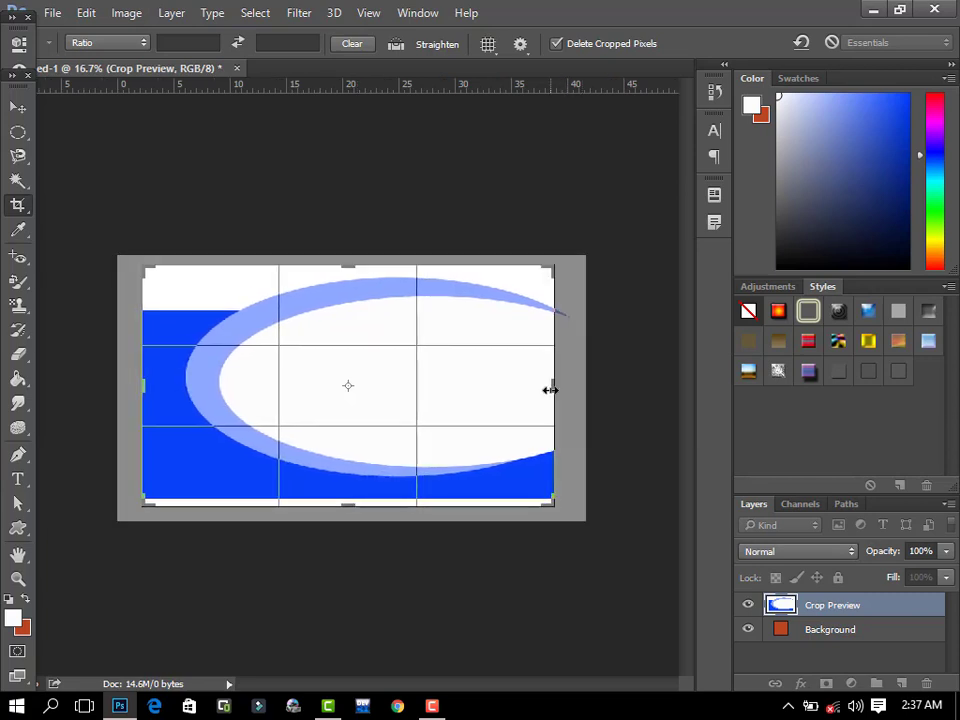
{"action": "key", "text": "Return"}
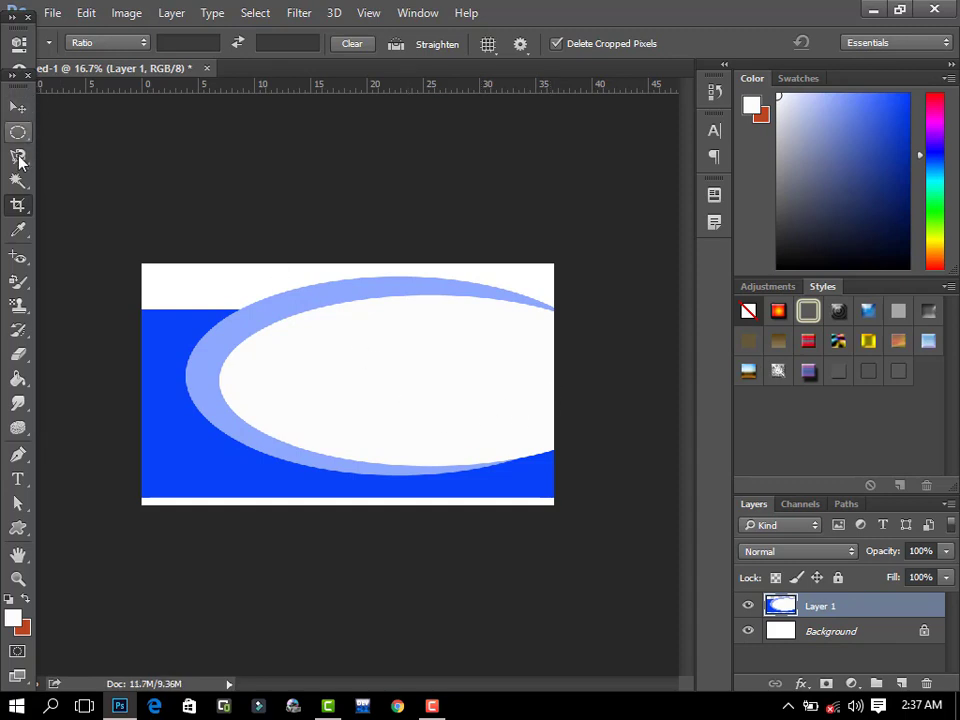
- Crop again to remove the remaining white strip along the bottom
{"action": "left_click", "coordinate": [18, 203]}
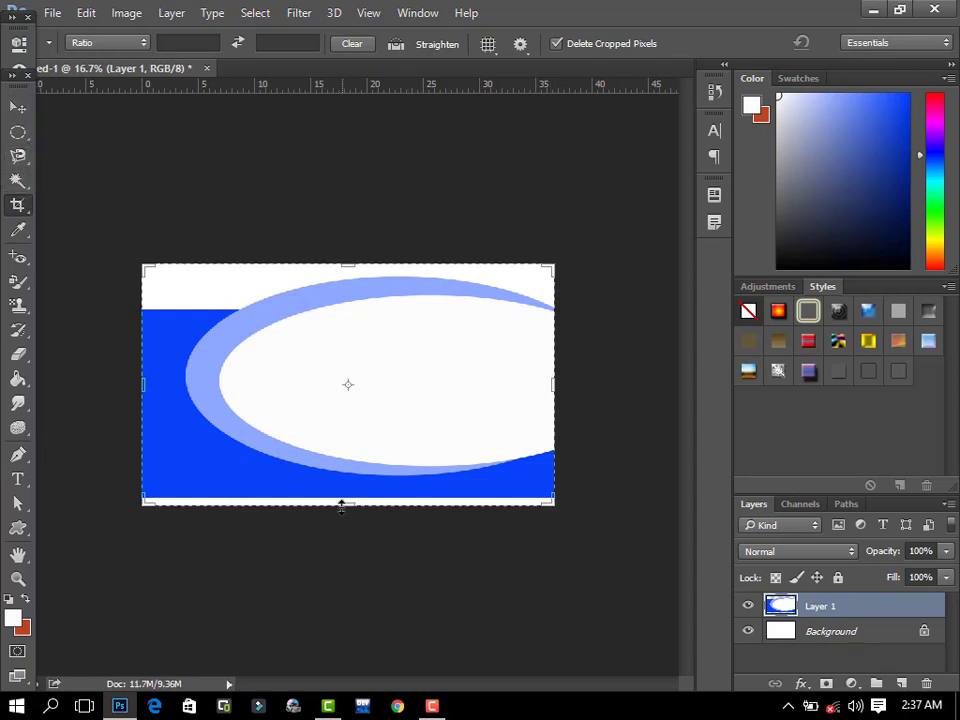
{"action": "left_click_drag", "start_coordinate": [341, 507], "coordinate": [341, 504]}
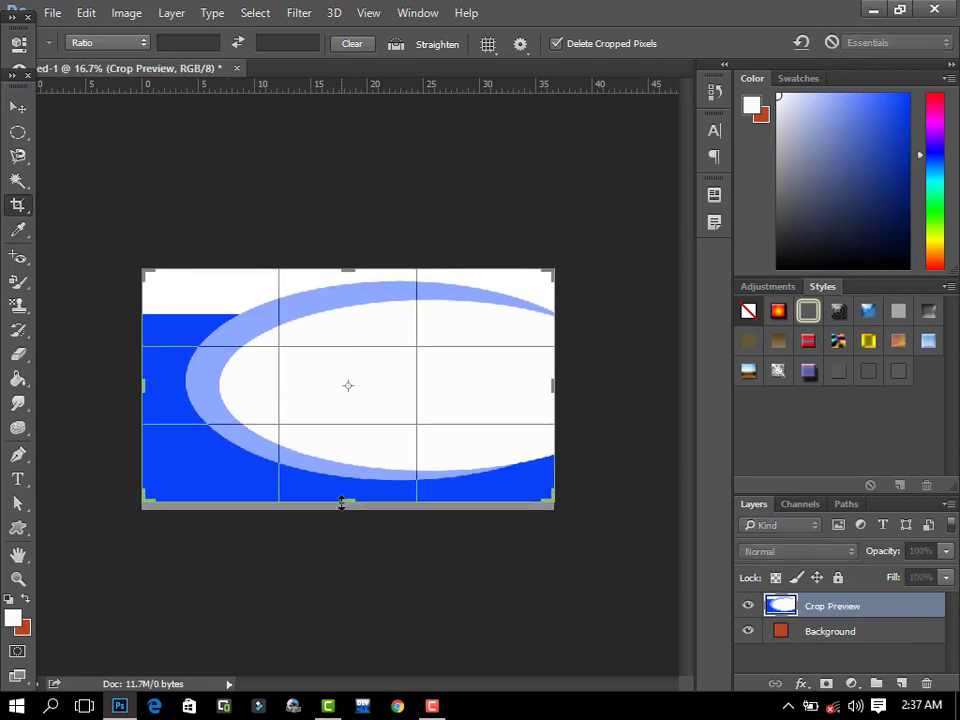
{"action": "key", "text": "Return"}
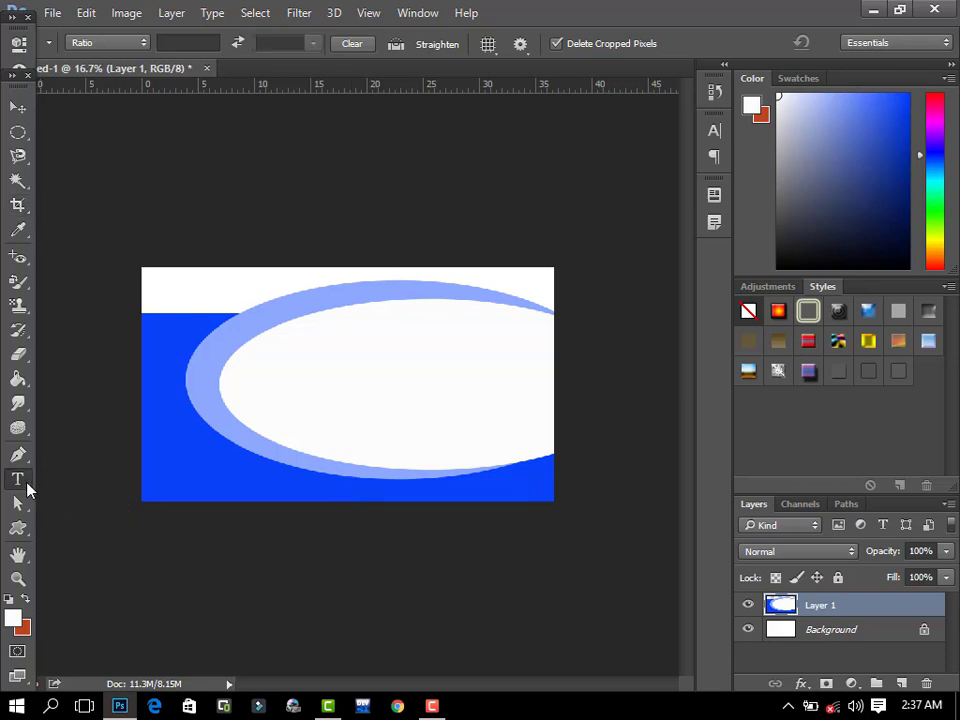
- Add the name text in Kristen ITC inside the white ellipse
{"action": "left_click", "coordinate": [20, 479]}
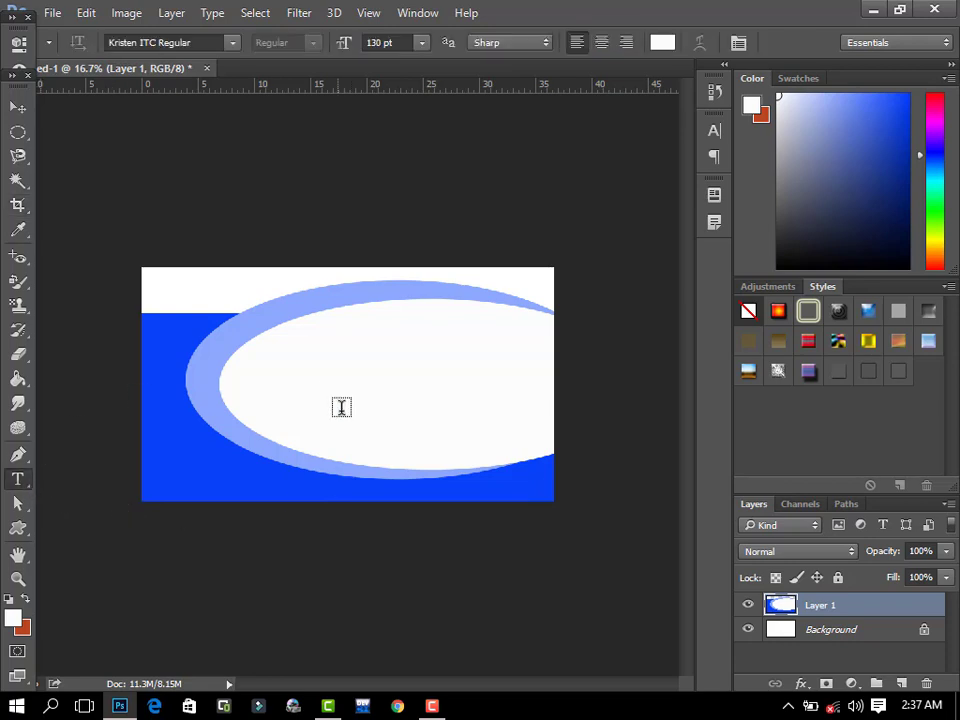
{"action": "left_click", "coordinate": [323, 326]}
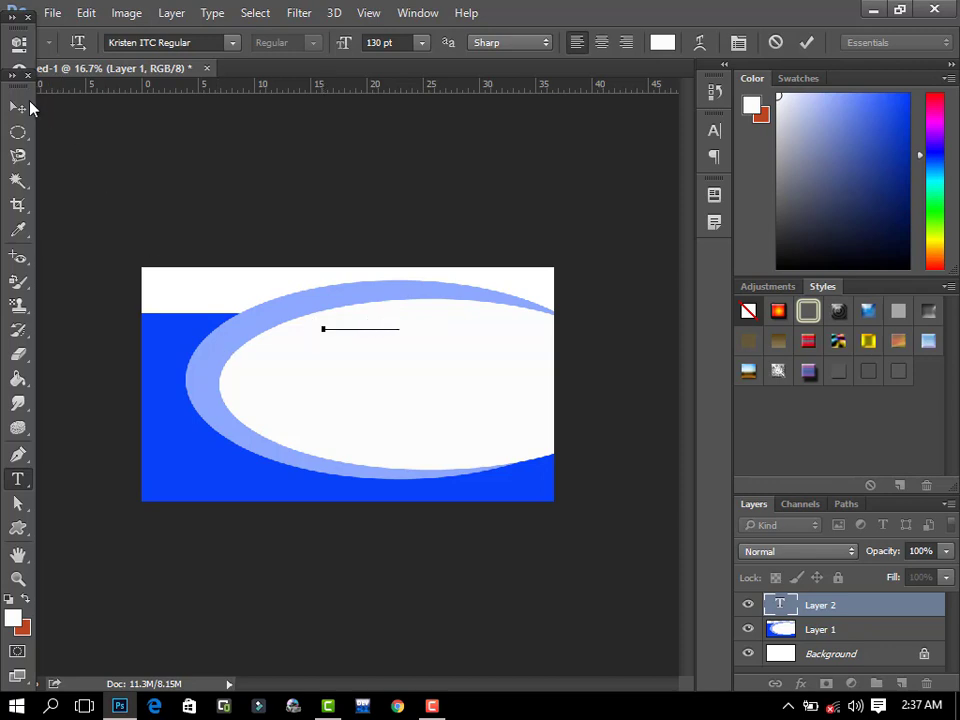
{"action": "left_click", "coordinate": [17, 105]}
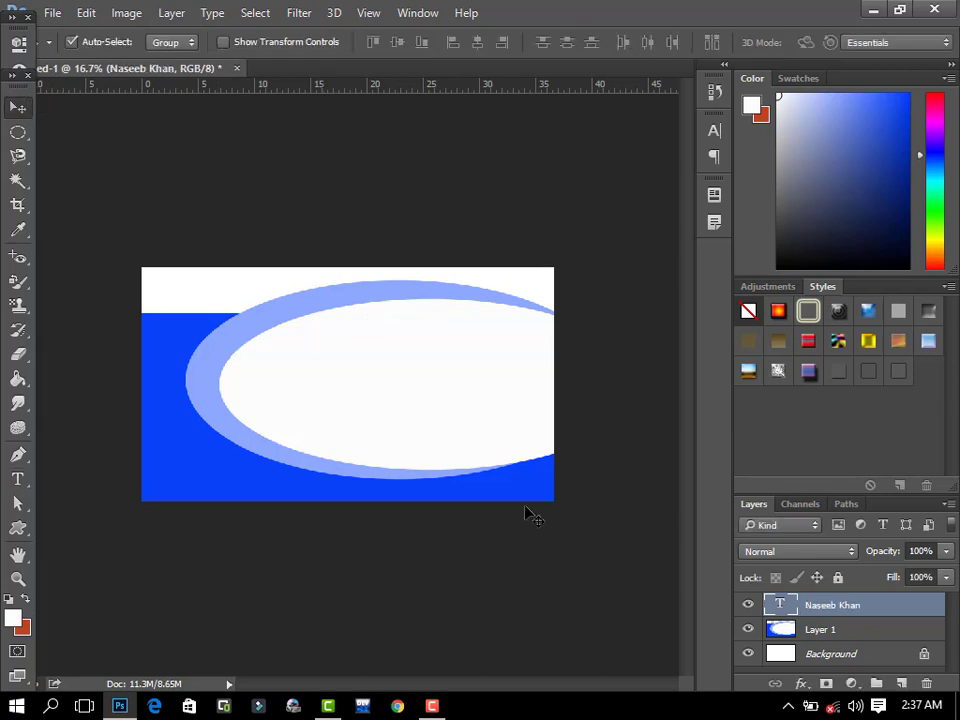
- Give the name layer a Color Overlay in dark grey #1d1c1c
{"action": "double_click", "coordinate": [918, 614]}
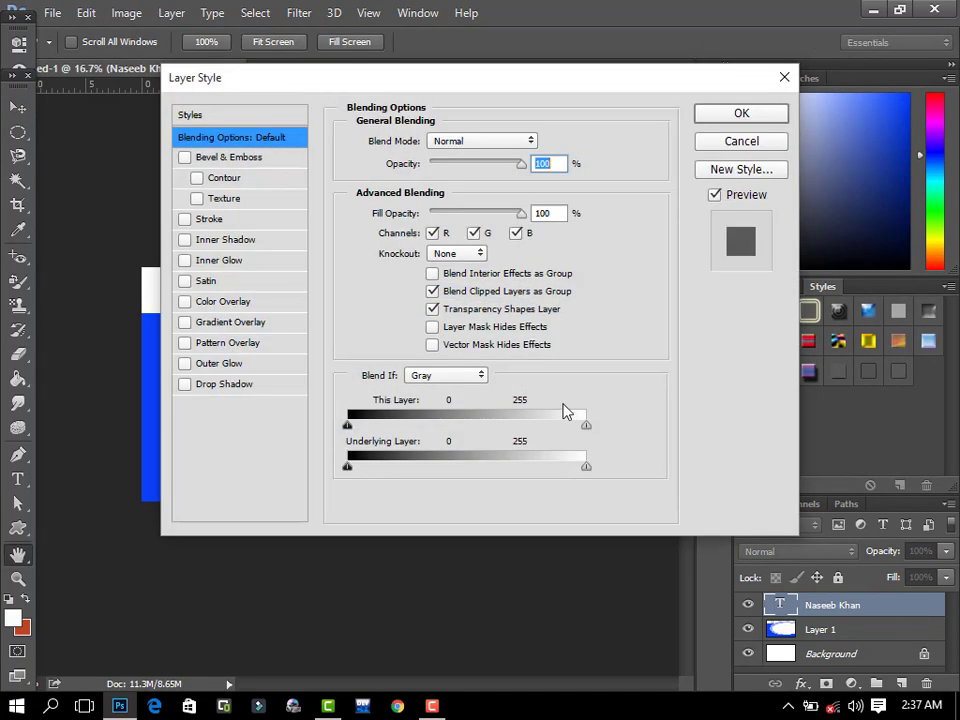
{"action": "left_click", "coordinate": [185, 301]}
{"action": "left_click", "coordinate": [209, 303]}
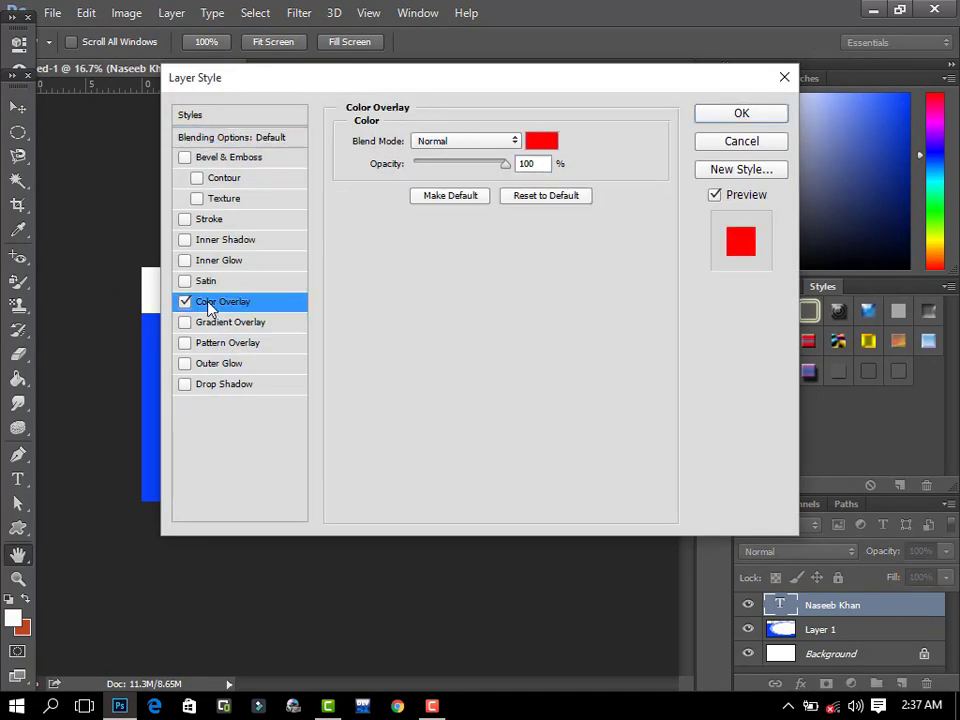
{"action": "left_click", "coordinate": [547, 141]}
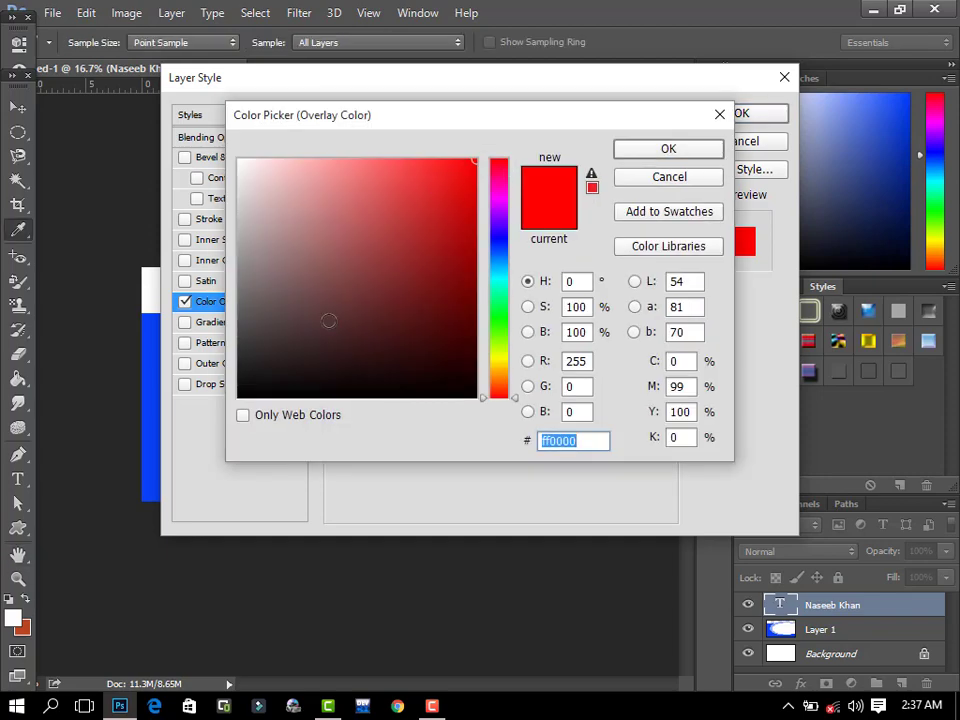
{"action": "left_click", "coordinate": [242, 371]}
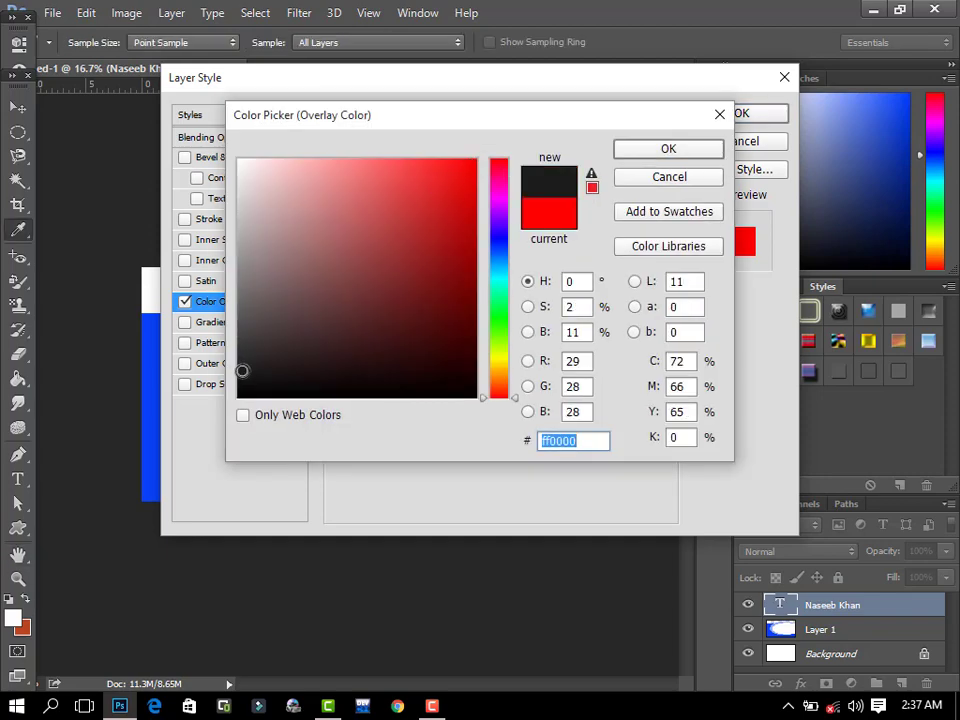
{"action": "left_click", "coordinate": [672, 149]}
{"action": "left_click", "coordinate": [738, 114]}
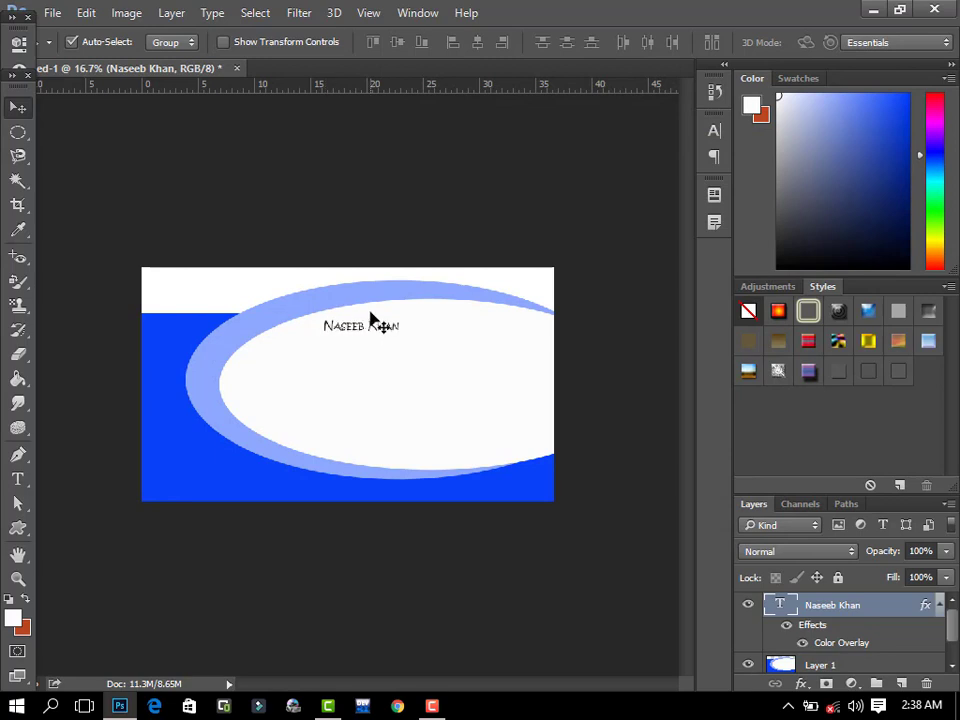
- Scale up the name text, then move it slightly up and right near the ellipse's top
{"action": "key", "text": "ctrl+t"}
{"action": "left_click_drag", "start_coordinate": [399, 332], "coordinate": [470, 345]}
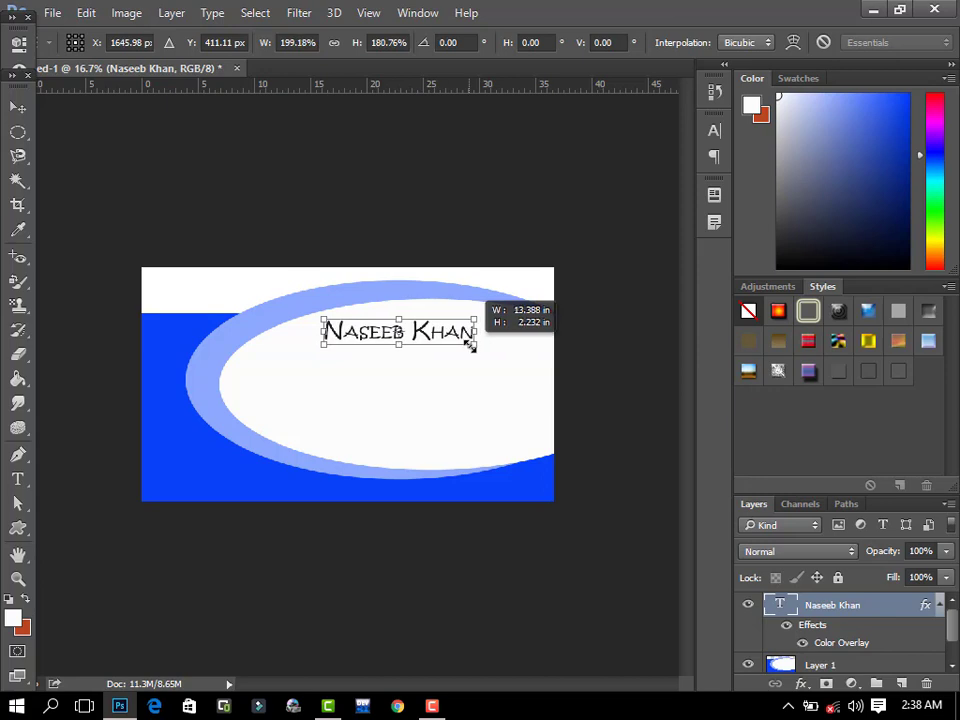
{"action": "key", "text": "Return"}
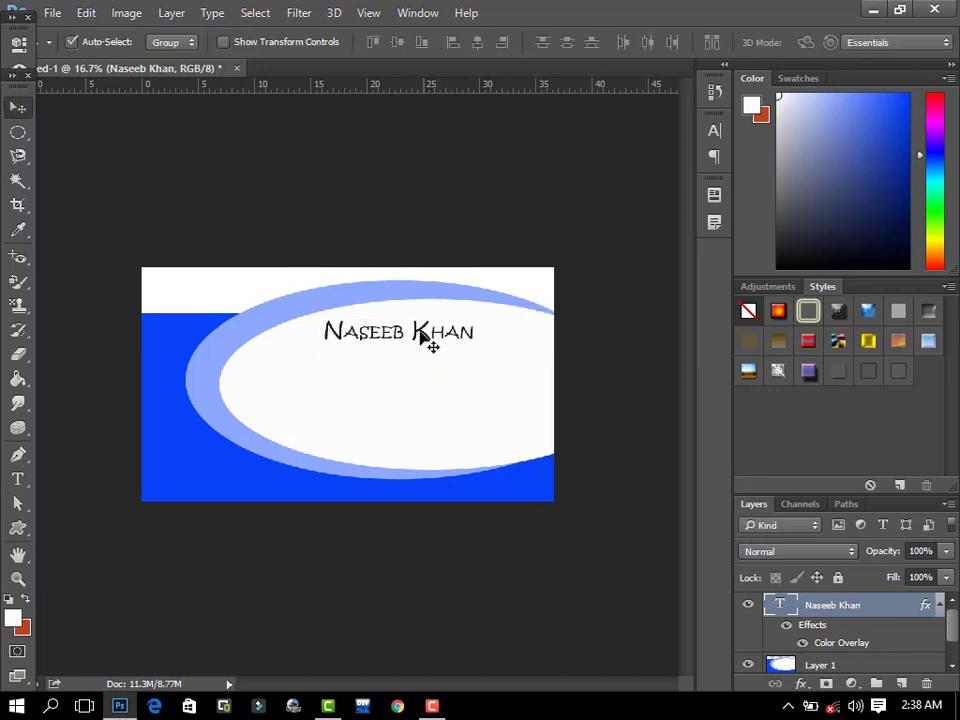
{"action": "left_click_drag", "start_coordinate": [426, 336], "coordinate": [434, 331]}
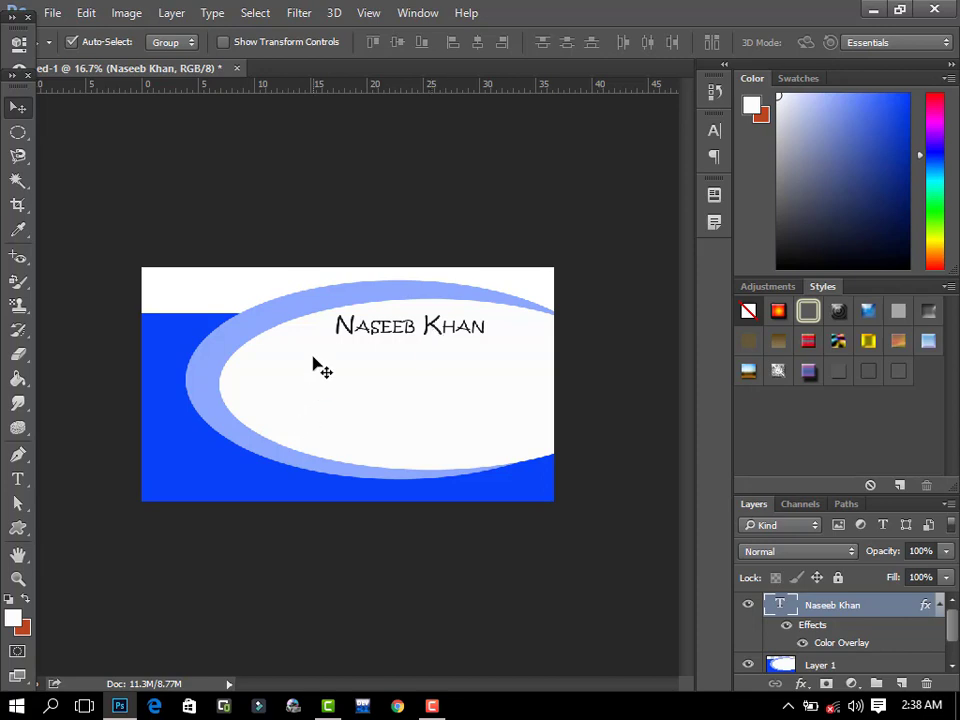
- Type the email address as a new text line below the name
{"action": "left_click", "coordinate": [17, 479]}
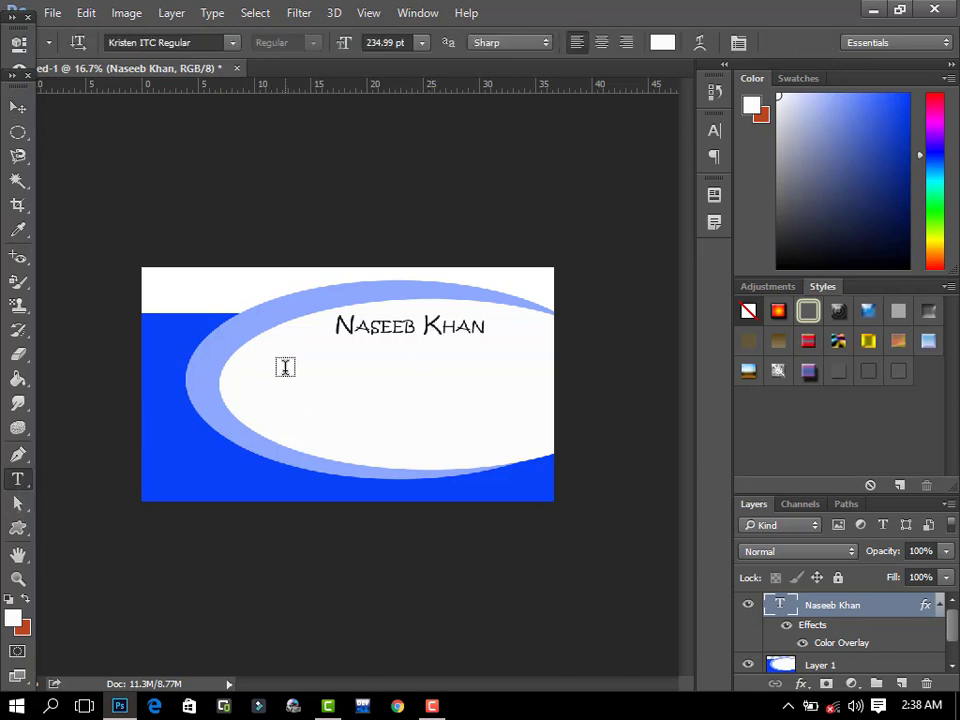
{"action": "left_click", "coordinate": [297, 367]}
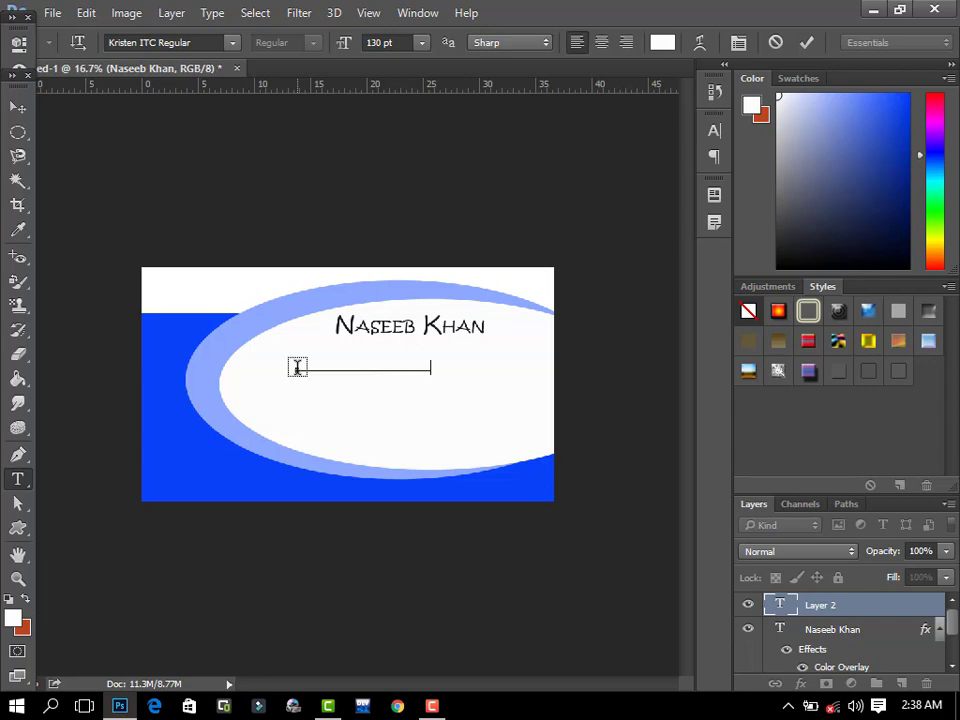
{"action": "double_click", "coordinate": [892, 613]}
{"action": "key", "text": "Return"}
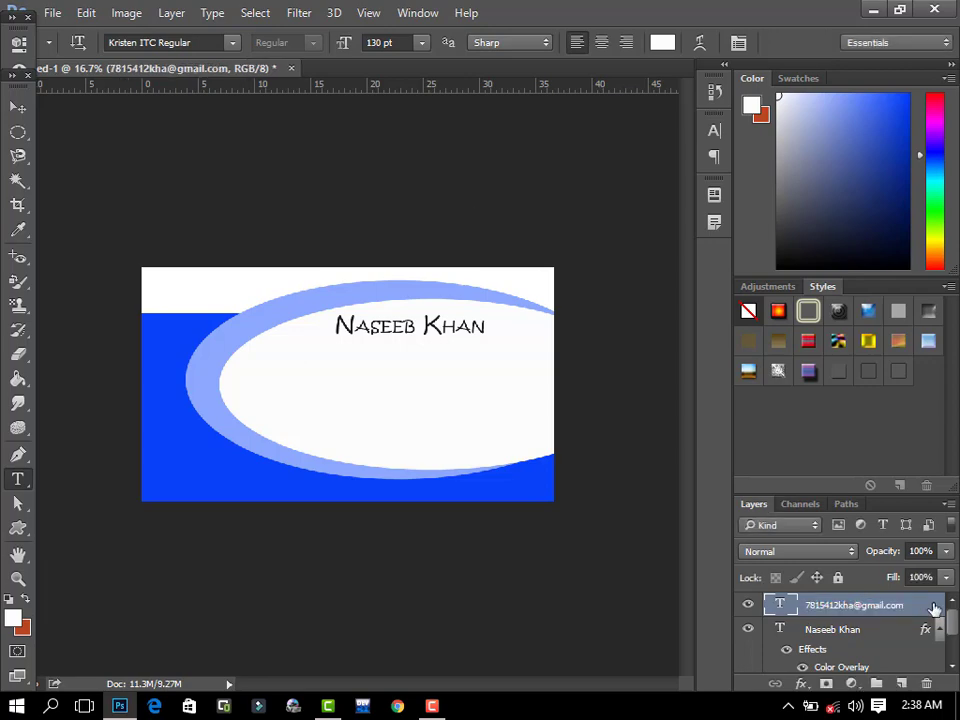
- Apply a dark #181717 Color Overlay to the email text layer
{"action": "double_click", "coordinate": [933, 609]}
{"action": "left_click", "coordinate": [185, 301]}
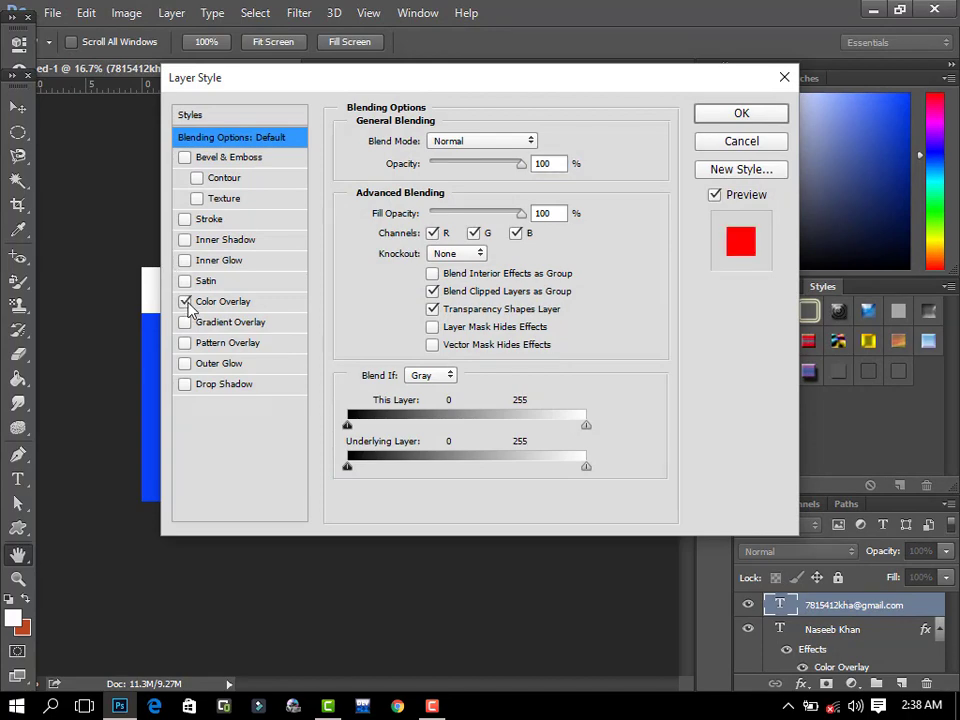
{"action": "left_click", "coordinate": [214, 303]}
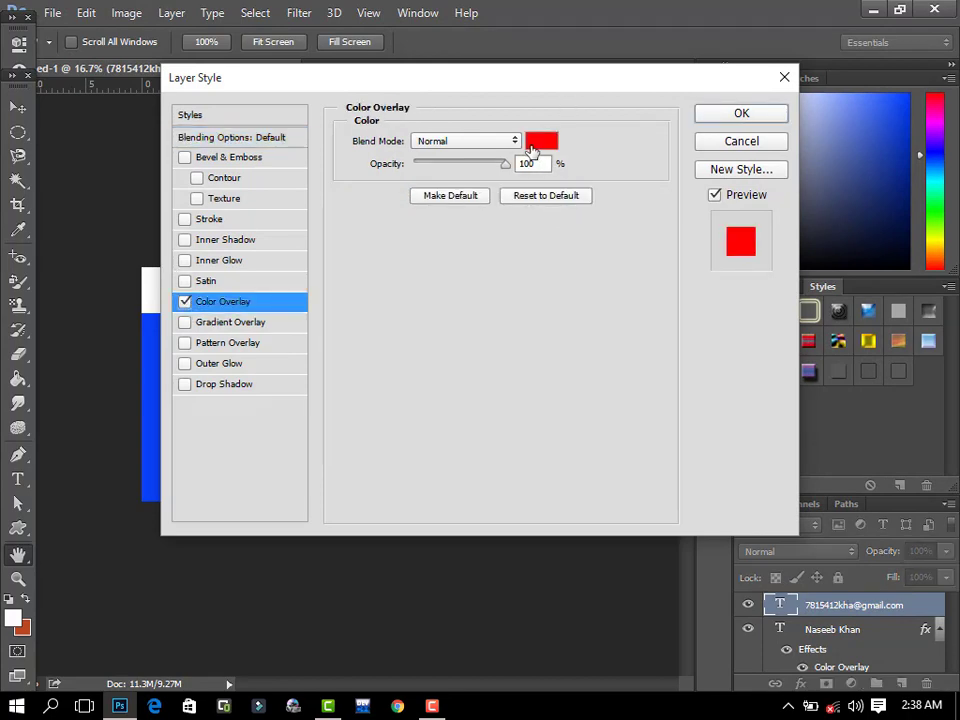
{"action": "left_click", "coordinate": [532, 148]}
{"action": "left_click", "coordinate": [251, 375]}
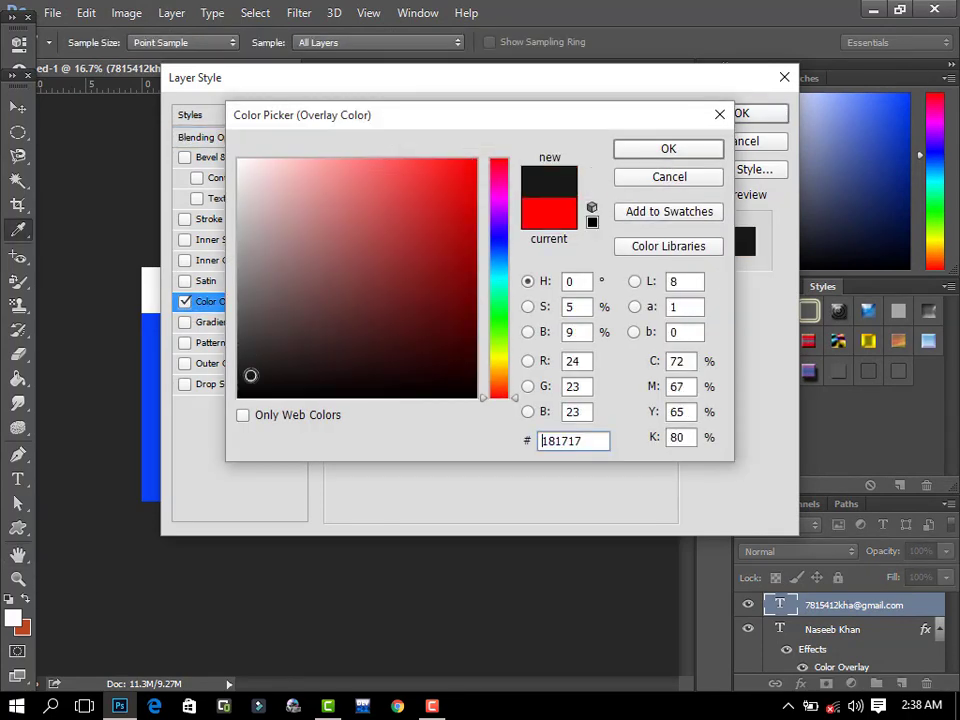
{"action": "left_click", "coordinate": [634, 152]}
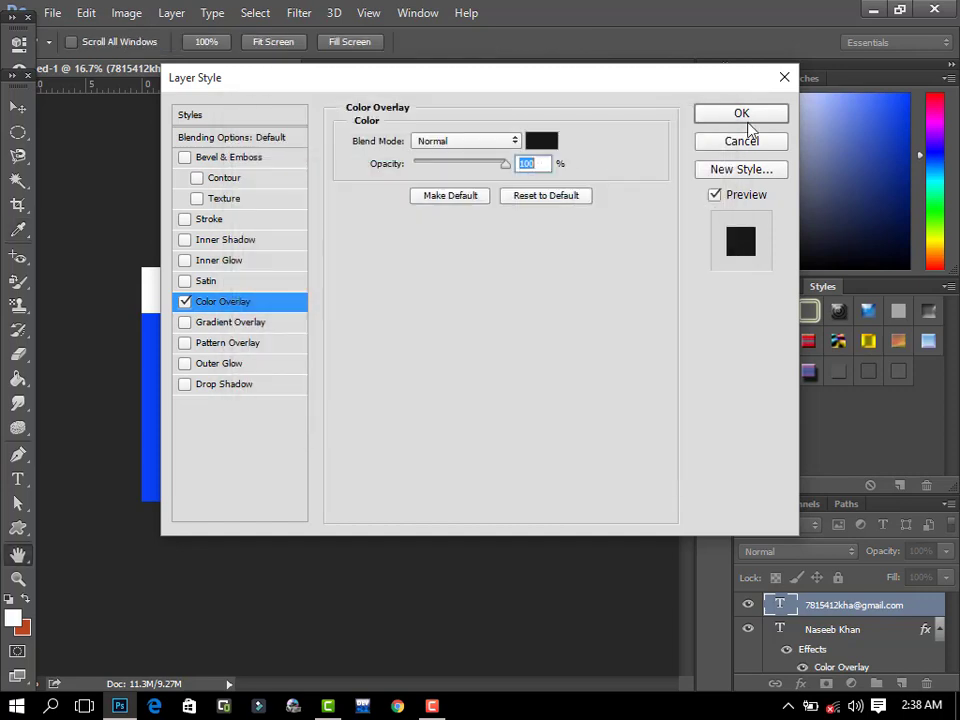
{"action": "left_click", "coordinate": [746, 116]}
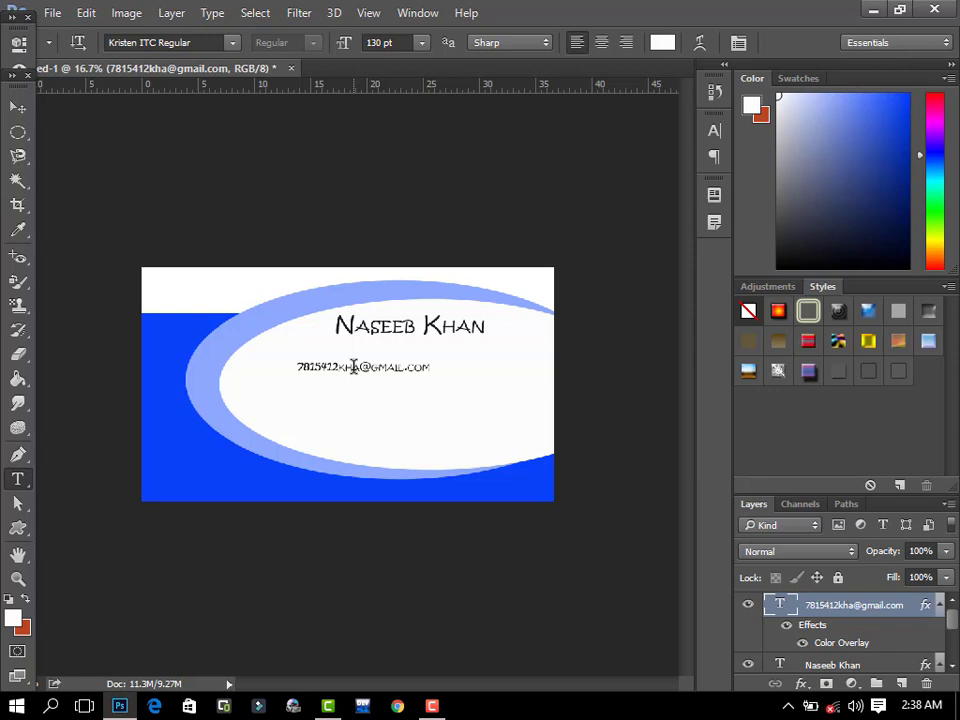
- Scale up the email text with Free Transform
{"action": "key", "text": "ctrl+t"}
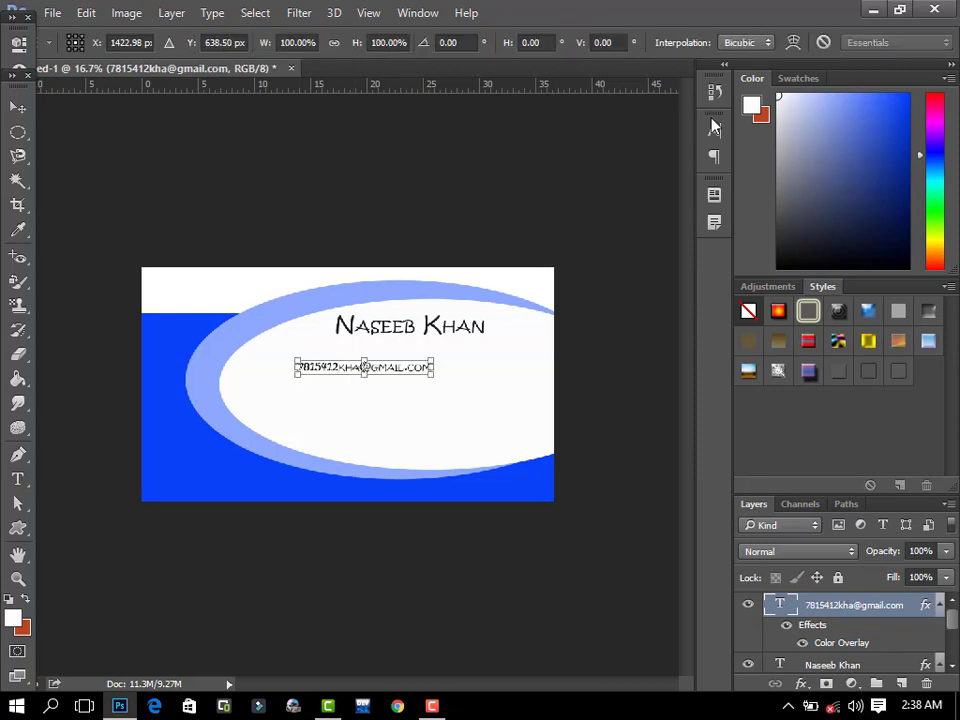
{"action": "mouse_move", "coordinate": [433, 366]}
{"action": "left_mouse_down"}
{"action": "mouse_move", "coordinate": [479, 368]}
{"action": "mouse_move", "coordinate": [491, 393]}
{"action": "left_mouse_up"}
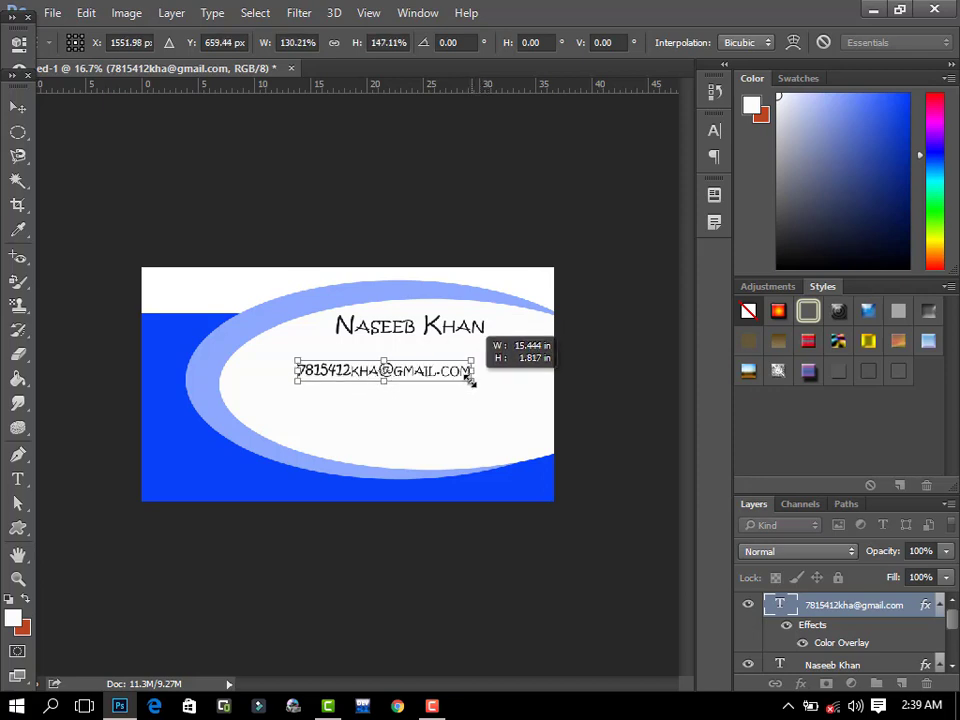
{"action": "left_click_drag", "start_coordinate": [486, 388], "coordinate": [470, 382]}
{"action": "key", "text": "Return"}
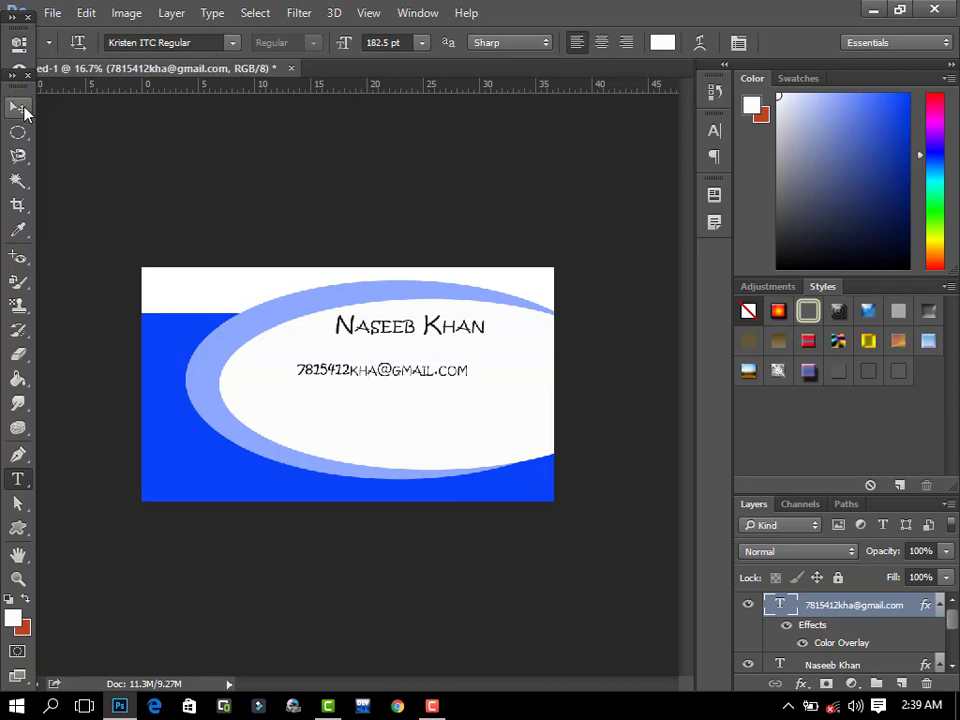
- Move the email line directly beneath the name, aligned with it
{"action": "left_click", "coordinate": [18, 105]}
{"action": "left_click_drag", "start_coordinate": [375, 377], "coordinate": [408, 367]}
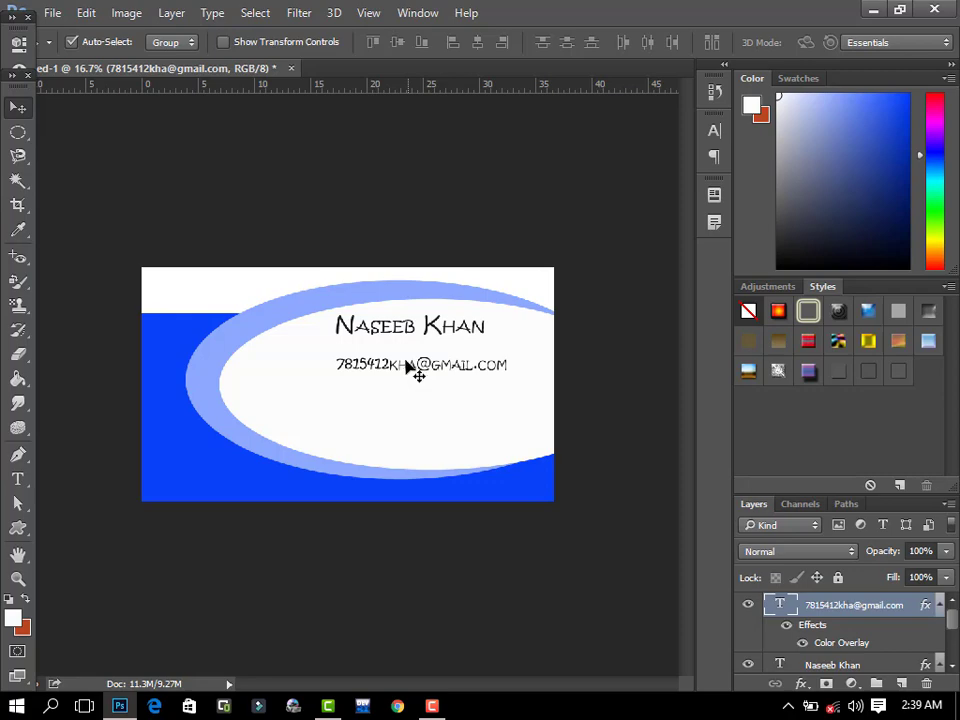
{"action": "left_click_drag", "start_coordinate": [416, 369], "coordinate": [410, 368]}
- Set the foreground to near-black 090909 and type the phone number below the email
{"action": "left_click", "coordinate": [12, 620]}
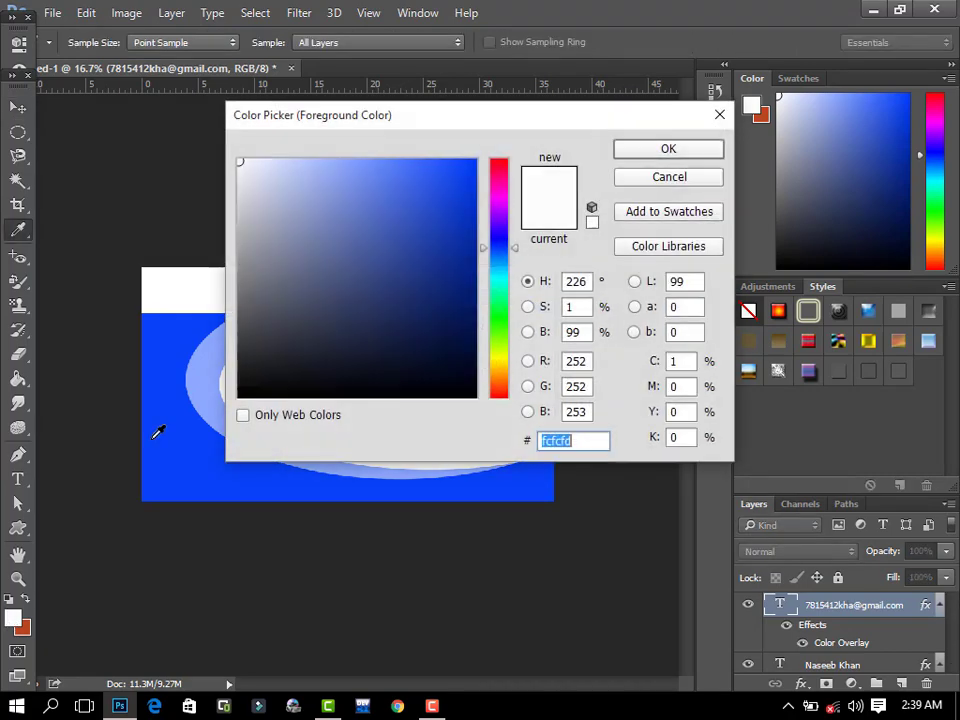
{"action": "left_click", "coordinate": [240, 389]}
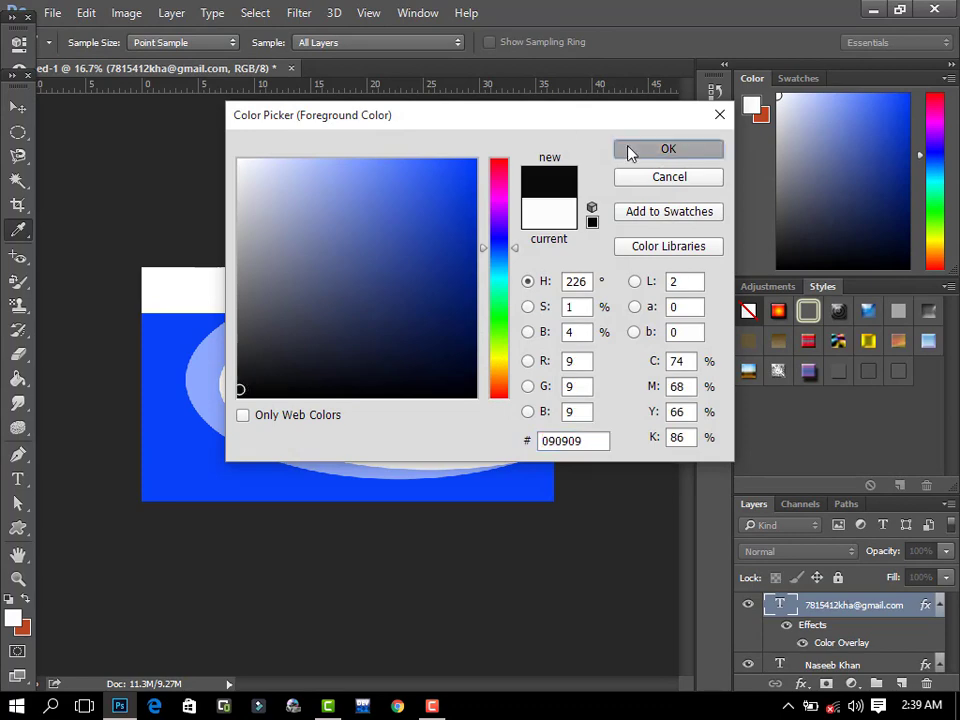
{"action": "left_click", "coordinate": [631, 151]}
{"action": "left_click", "coordinate": [18, 481]}
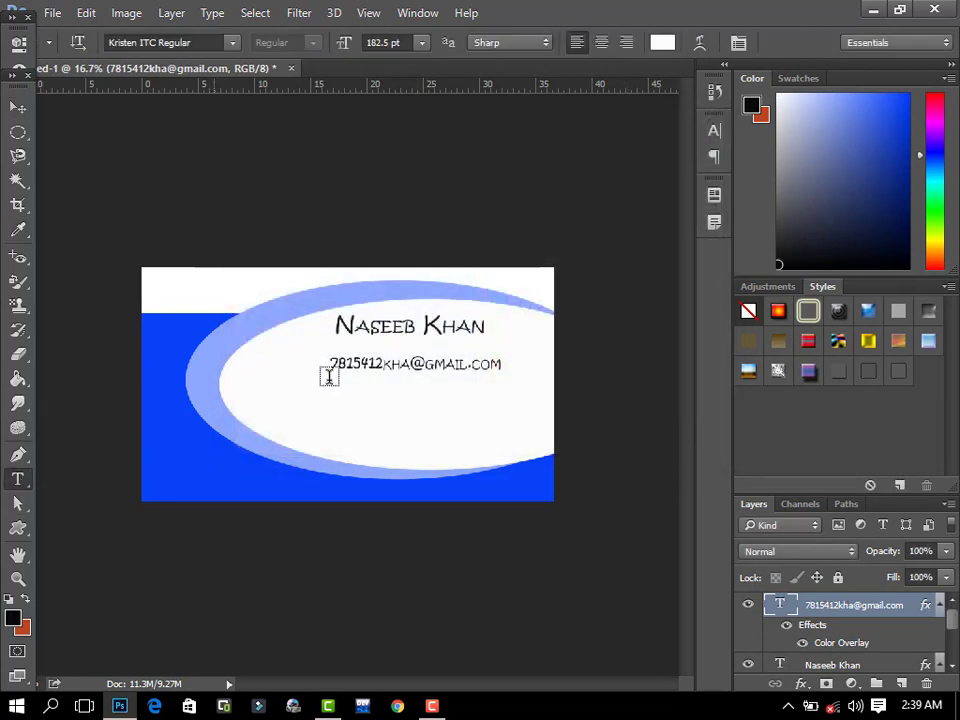
{"action": "left_click", "coordinate": [343, 400]}
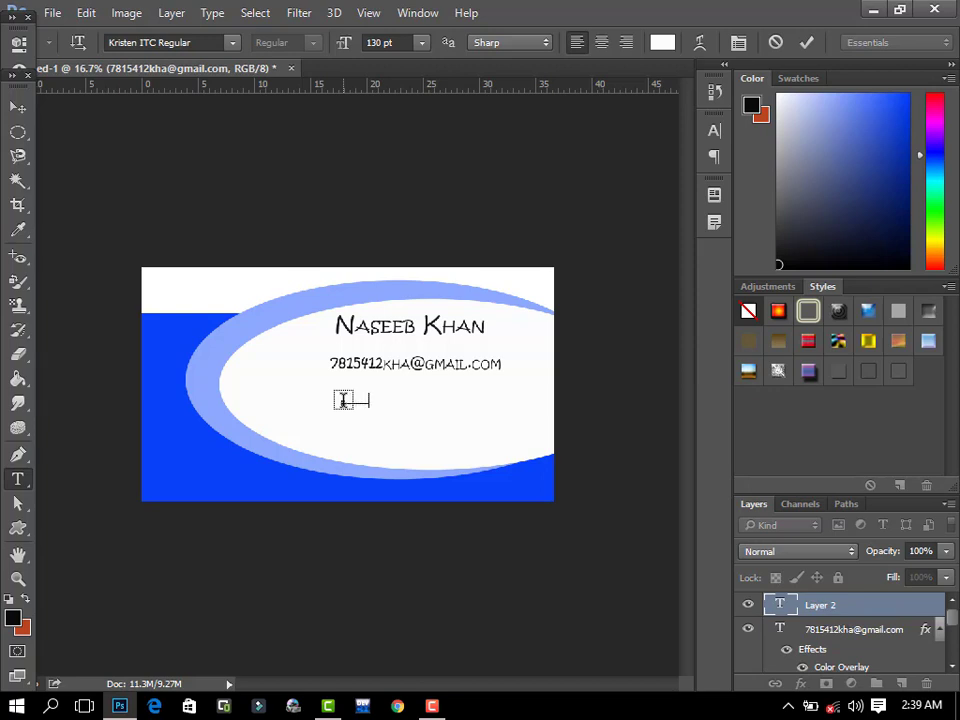
{"action": "type", "text": "__"}
{"action": "left_click", "coordinate": [838, 613]}
- Give the phone number layer a near-black 030303 Color Overlay
{"action": "double_click", "coordinate": [858, 620]}
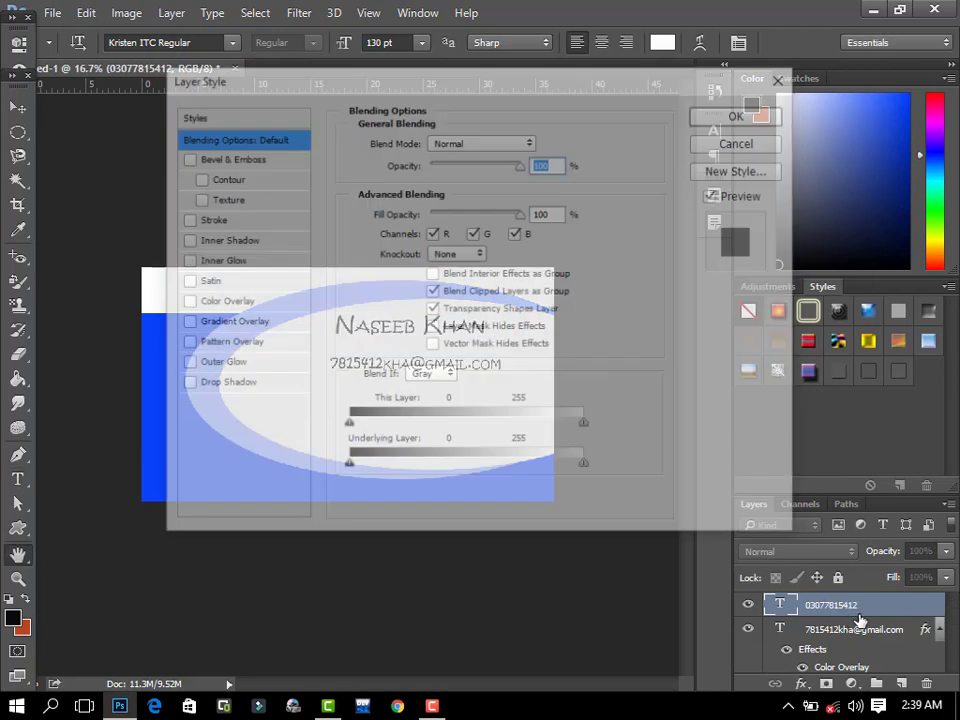
{"action": "left_click", "coordinate": [185, 301]}
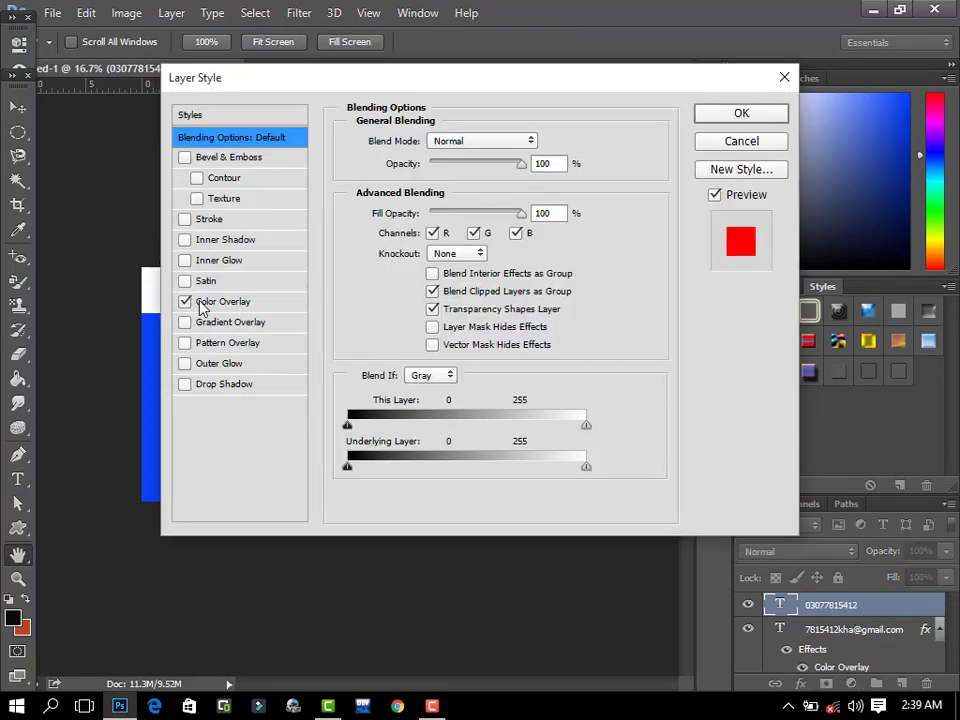
{"action": "left_click", "coordinate": [250, 302]}
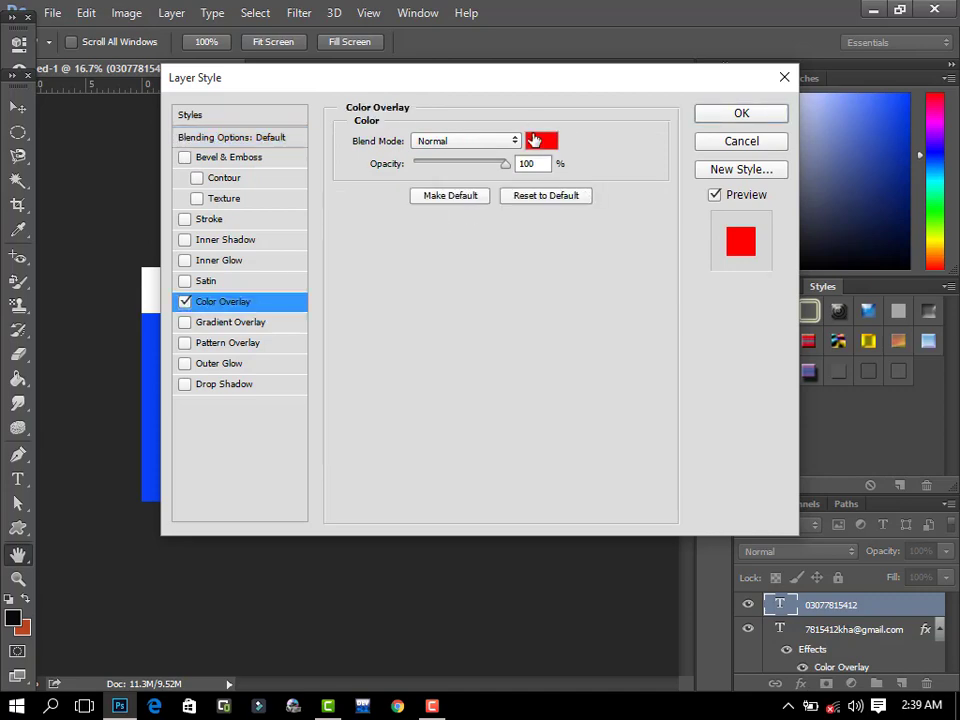
{"action": "left_click", "coordinate": [538, 142]}
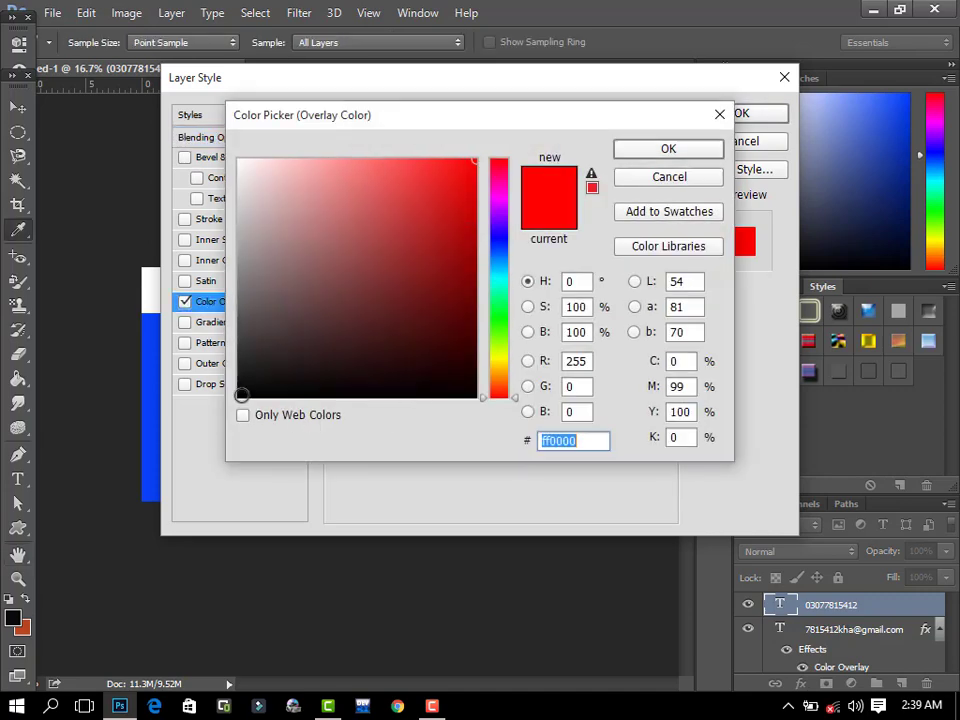
{"action": "left_click", "coordinate": [241, 395]}
{"action": "left_click", "coordinate": [651, 156]}
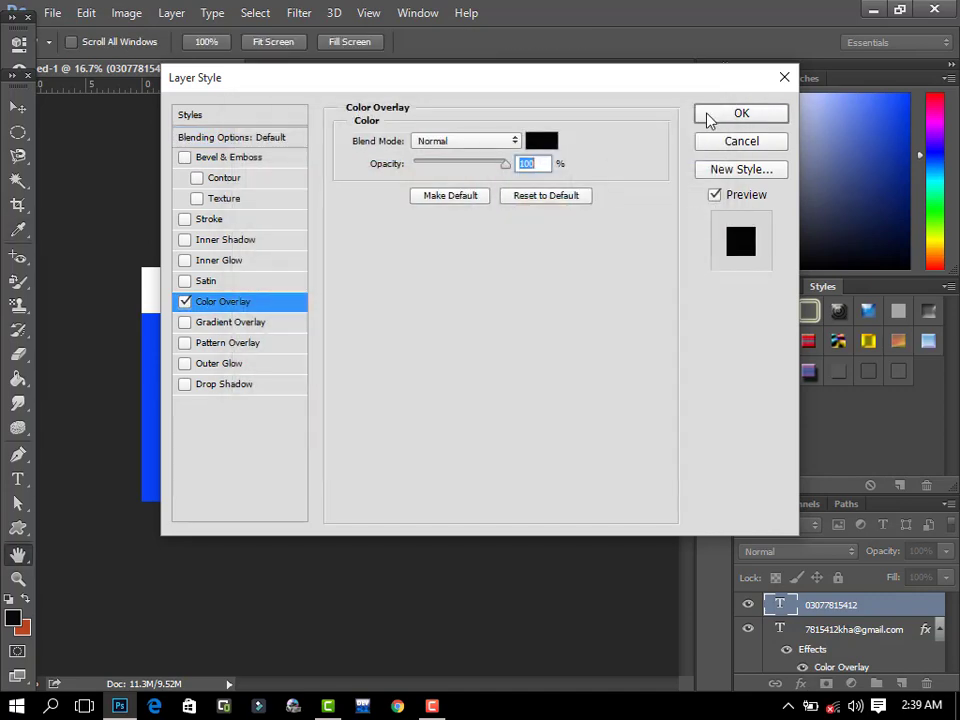
{"action": "left_click", "coordinate": [710, 117]}
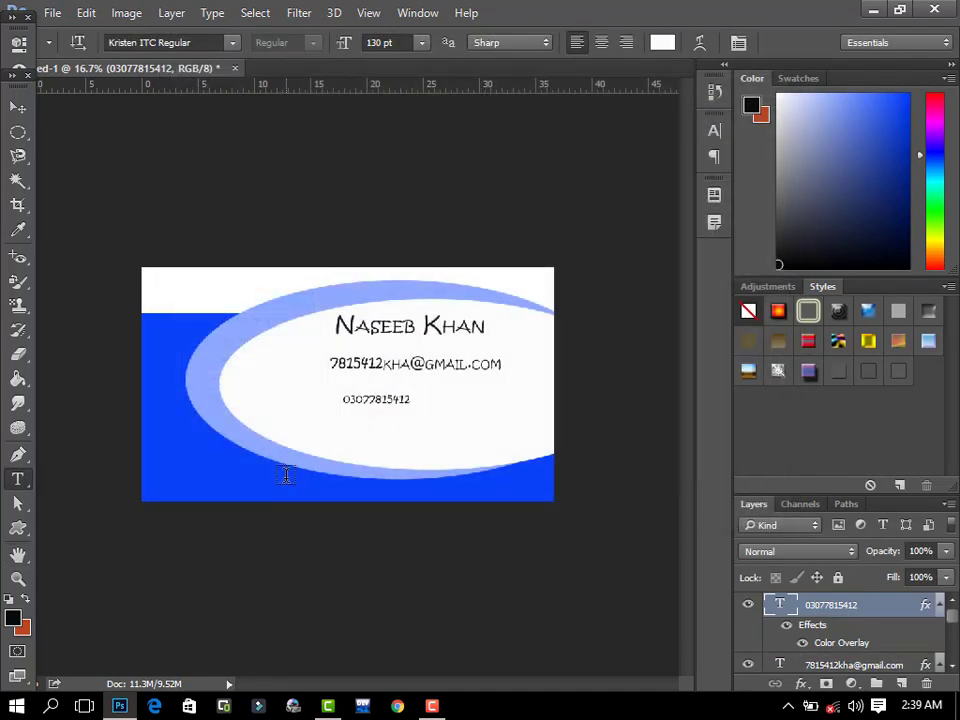
- Enlarge the phone number text with Free Transform
{"action": "key", "text": "ctrl+t"}
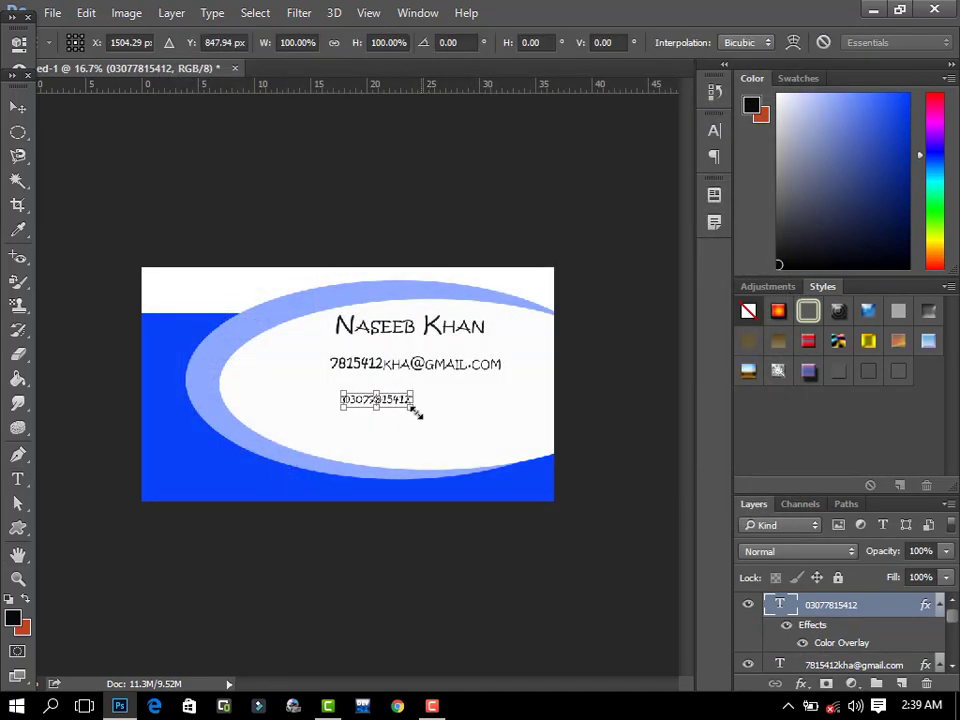
{"action": "left_click_drag", "start_coordinate": [407, 406], "coordinate": [465, 422]}
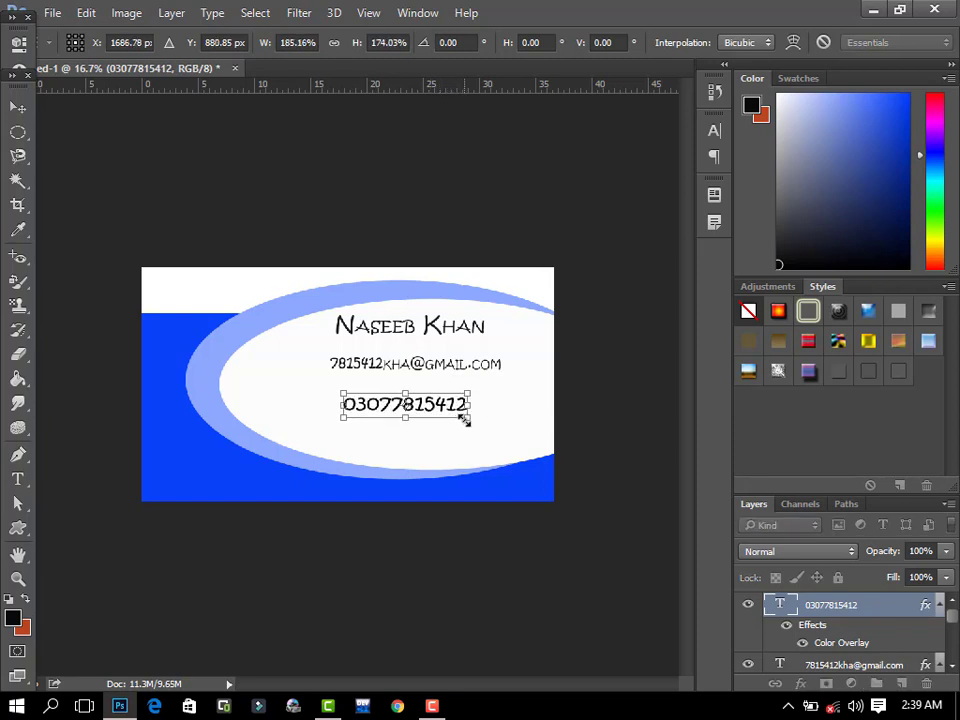
{"action": "key", "text": "Return"}
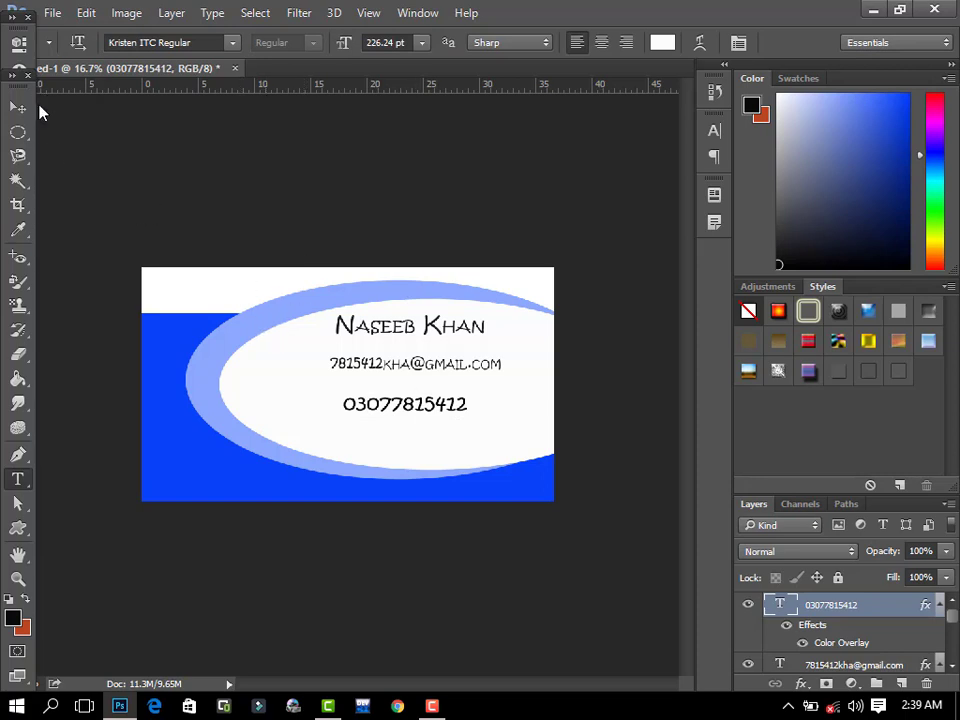
- Move the phone and email lines lower so they stack aligned beneath the name
{"action": "left_click", "coordinate": [18, 107]}
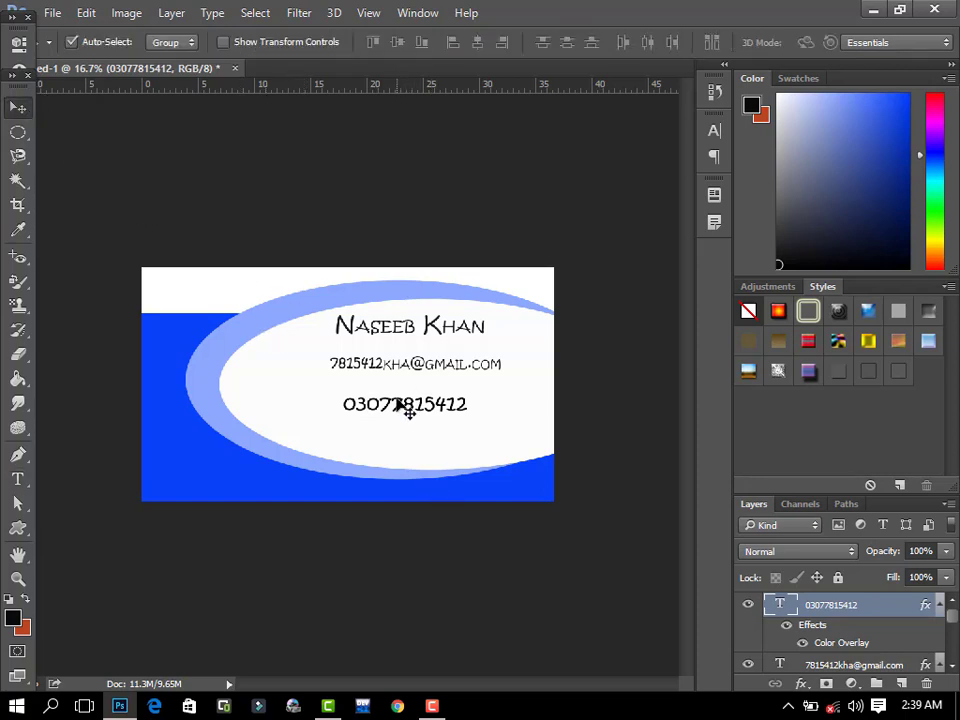
{"action": "left_click_drag", "start_coordinate": [400, 404], "coordinate": [400, 417]}
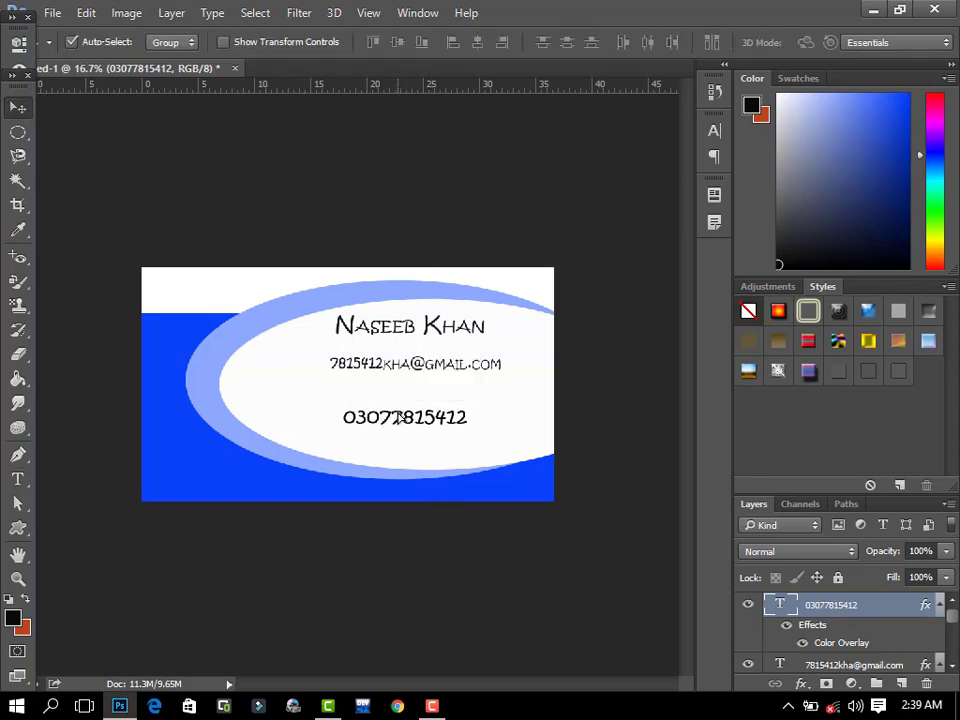
{"action": "left_click_drag", "start_coordinate": [393, 369], "coordinate": [399, 387]}
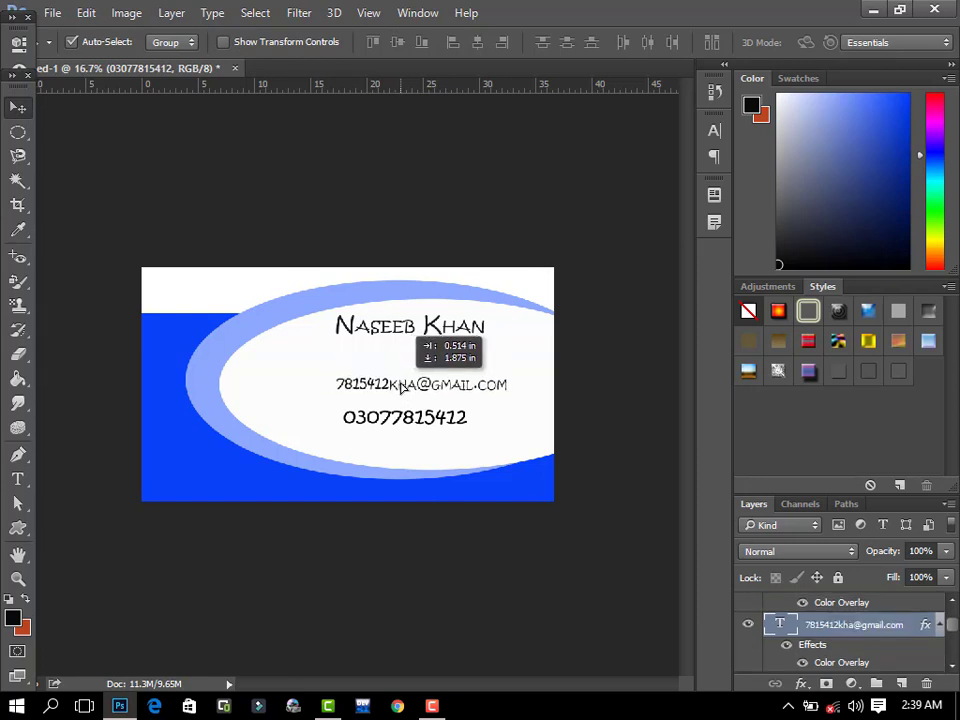
{"action": "mouse_move", "coordinate": [400, 388]}
{"action": "left_mouse_down"}
{"action": "mouse_move", "coordinate": [384, 421]}
{"action": "mouse_move", "coordinate": [369, 394]}
{"action": "left_mouse_up"}
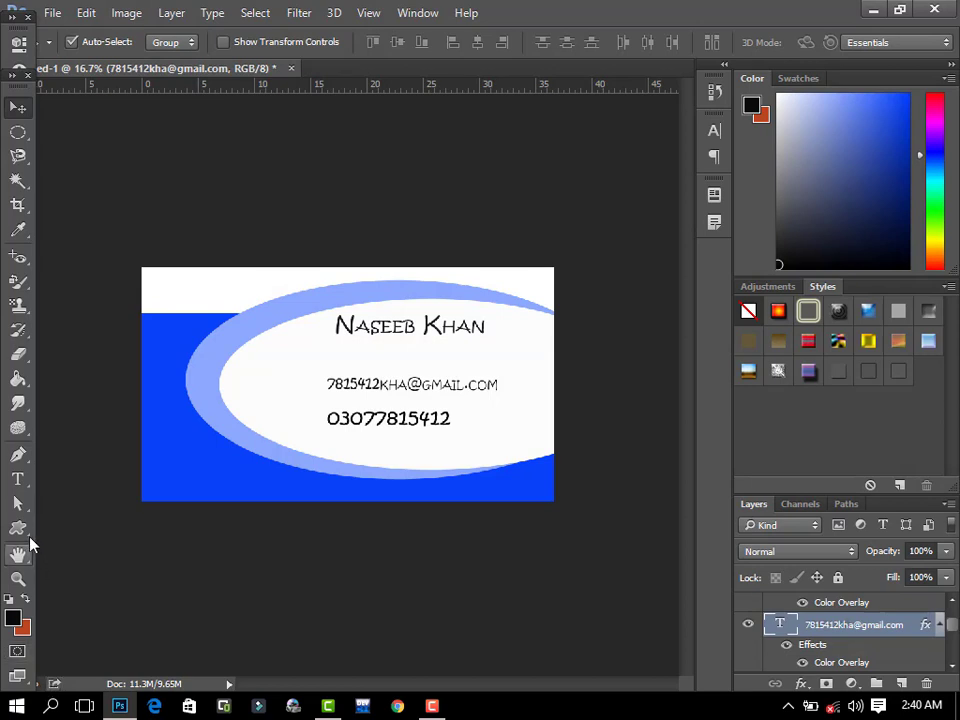
{"action": "left_click", "coordinate": [30, 540]}
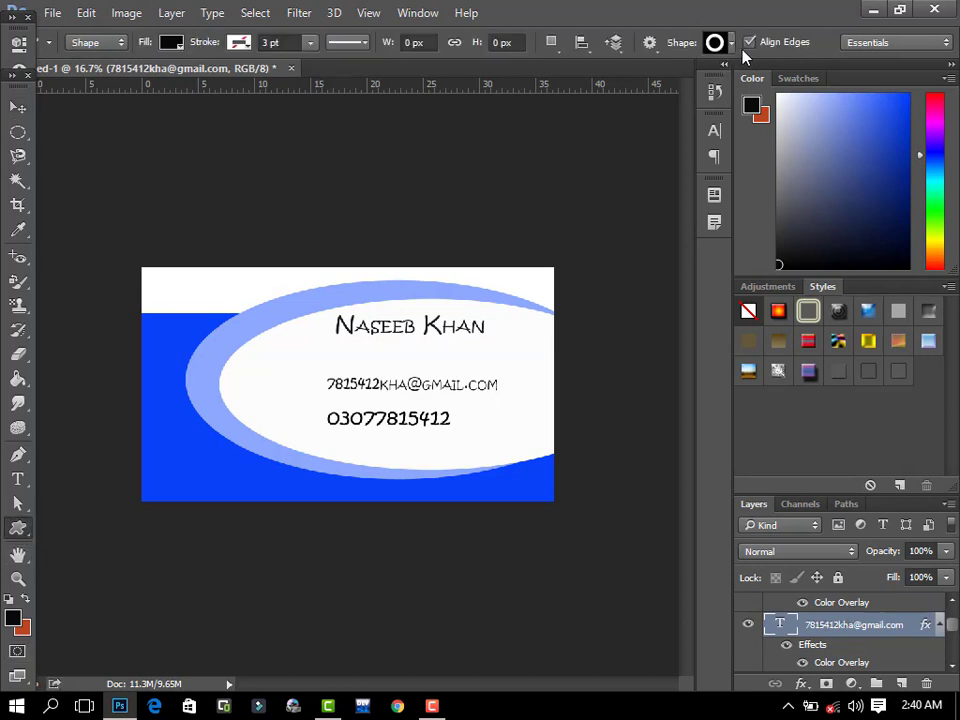
- Load the All custom shape set and display it as small thumbnails
{"action": "left_click", "coordinate": [733, 44]}
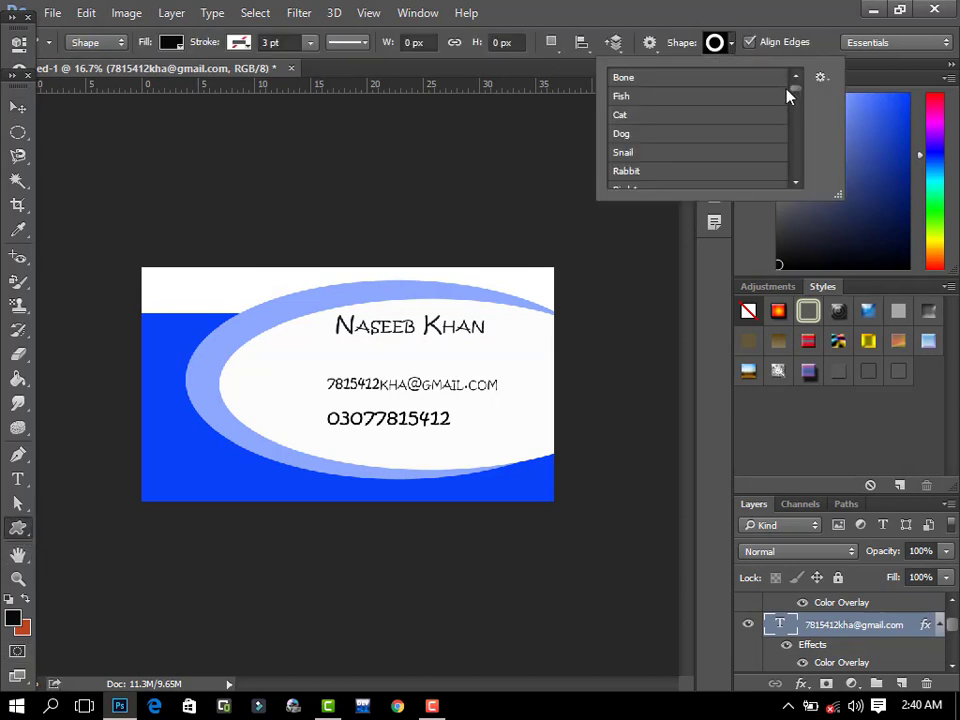
{"action": "left_click", "coordinate": [824, 82]}
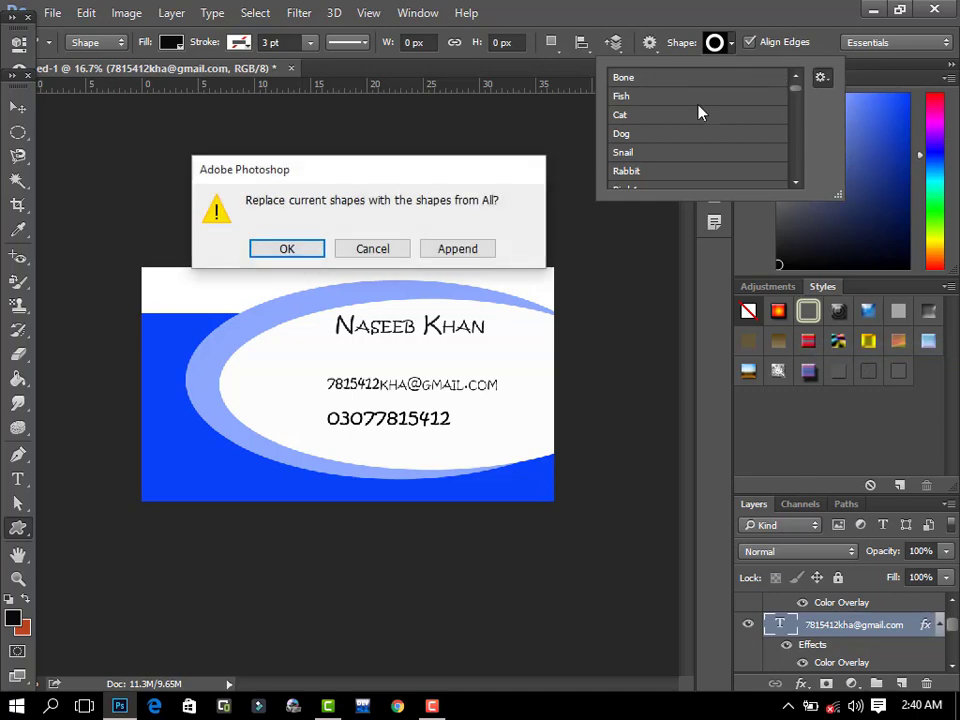
{"action": "left_click", "coordinate": [287, 249]}
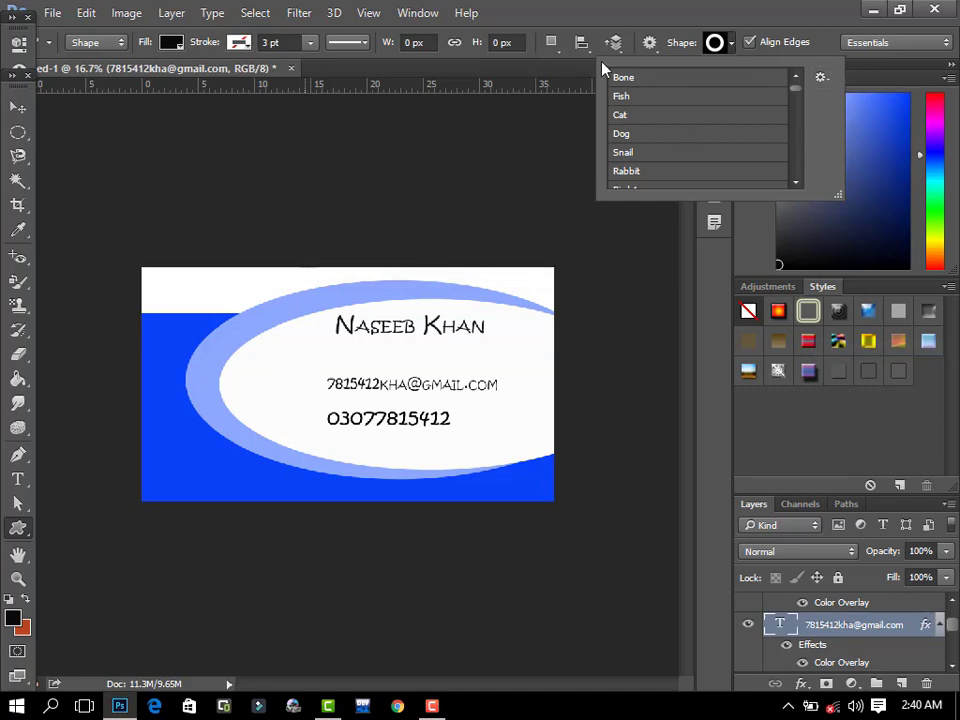
{"action": "left_click", "coordinate": [820, 80]}
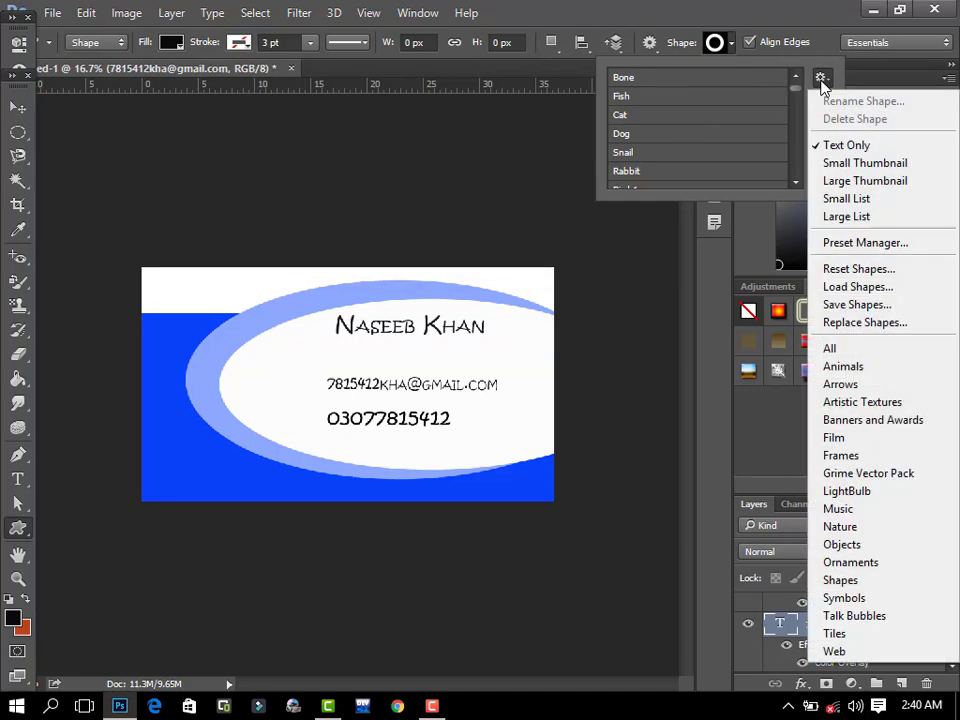
{"action": "left_click", "coordinate": [820, 164]}
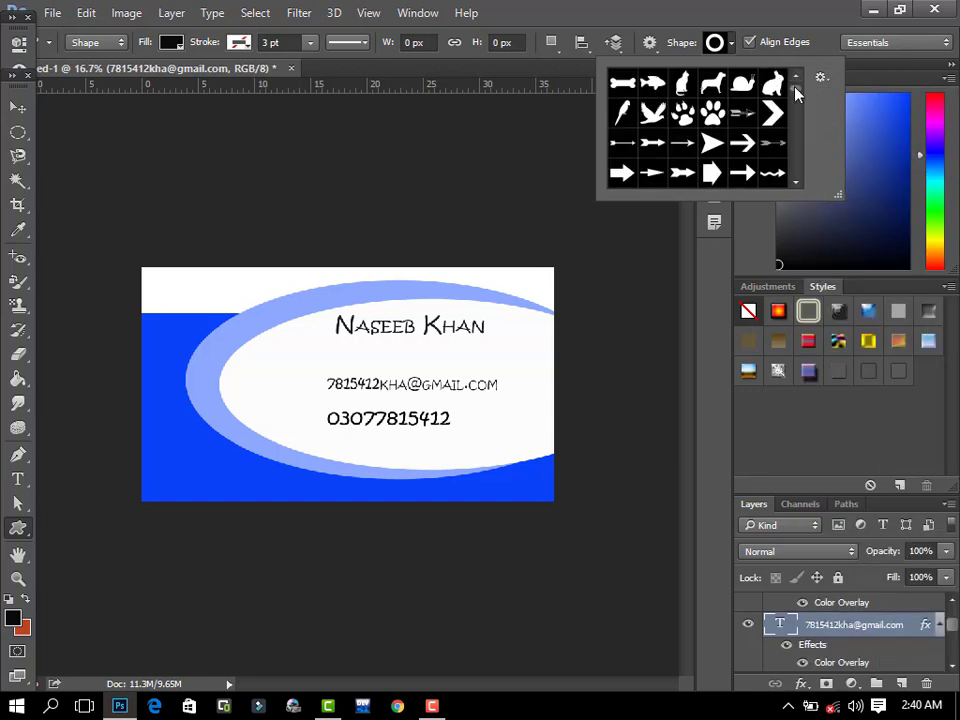
- Scroll through the shape library to find the envelope icon
{"action": "scroll", "coordinate": [796, 91], "scroll_direction": "down", "scroll_amount": 2}
{"action": "left_click_drag", "start_coordinate": [796, 95], "coordinate": [797, 117]}
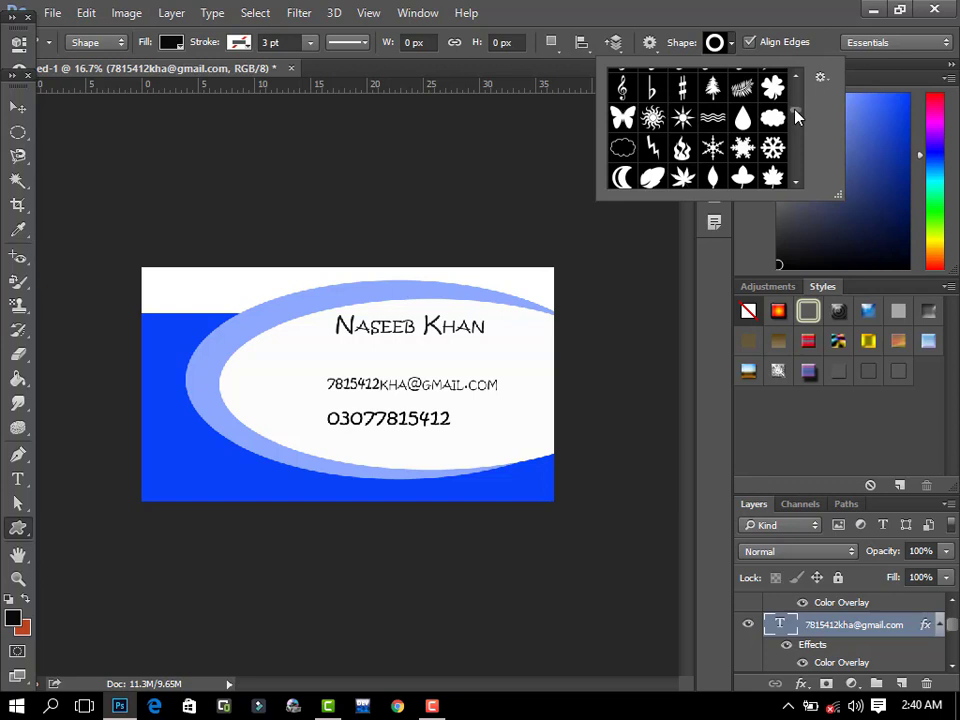
{"action": "left_click_drag", "start_coordinate": [797, 118], "coordinate": [797, 119]}
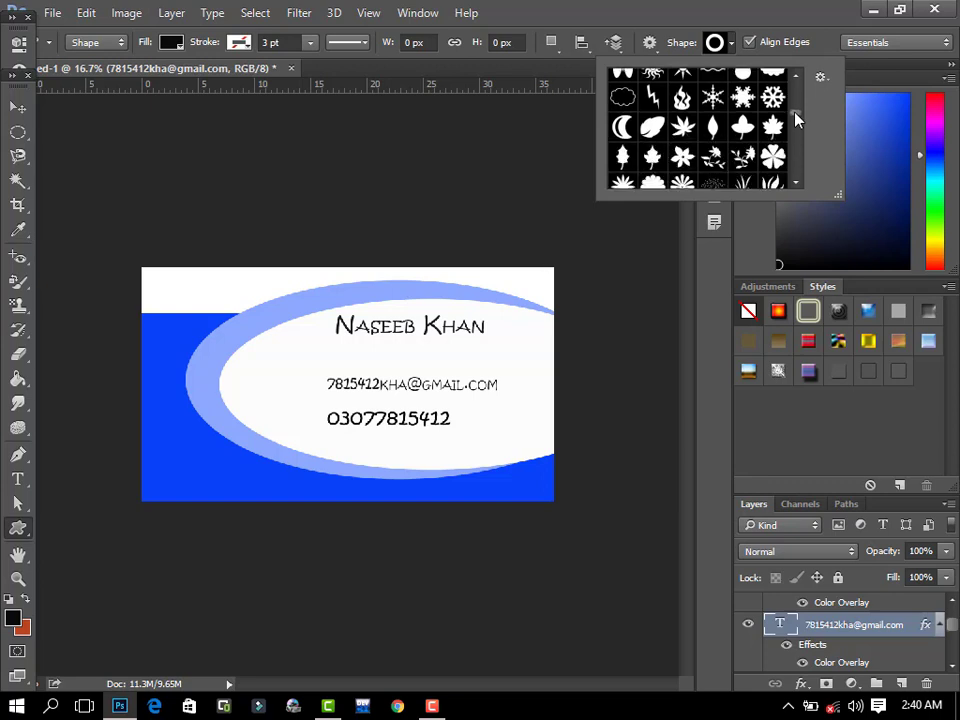
{"action": "left_click_drag", "start_coordinate": [797, 119], "coordinate": [797, 120]}
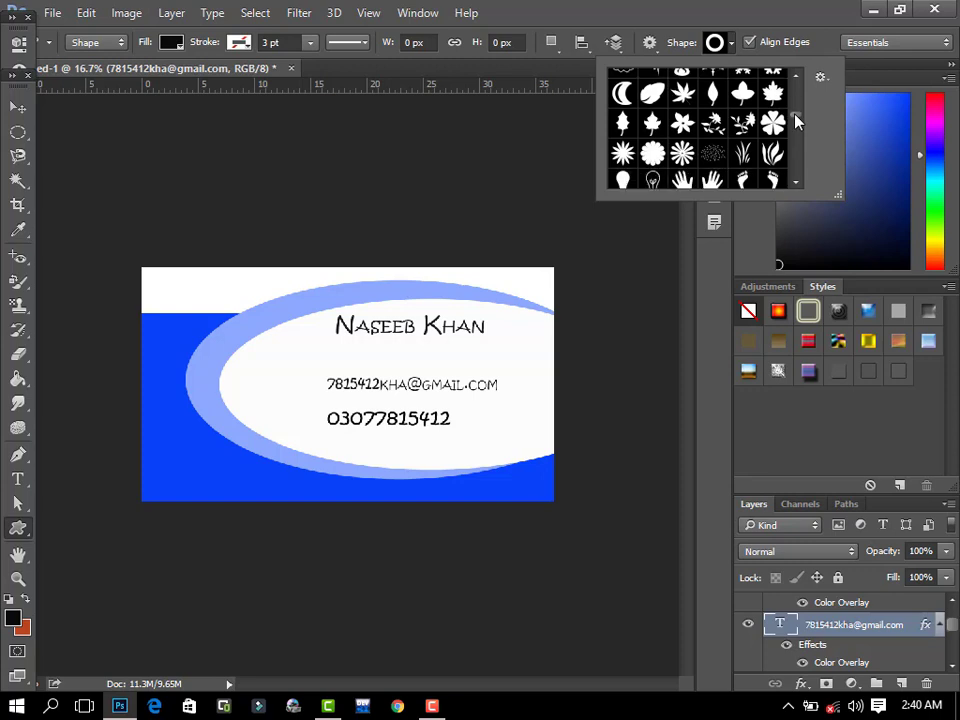
{"action": "left_click_drag", "start_coordinate": [797, 120], "coordinate": [797, 128]}
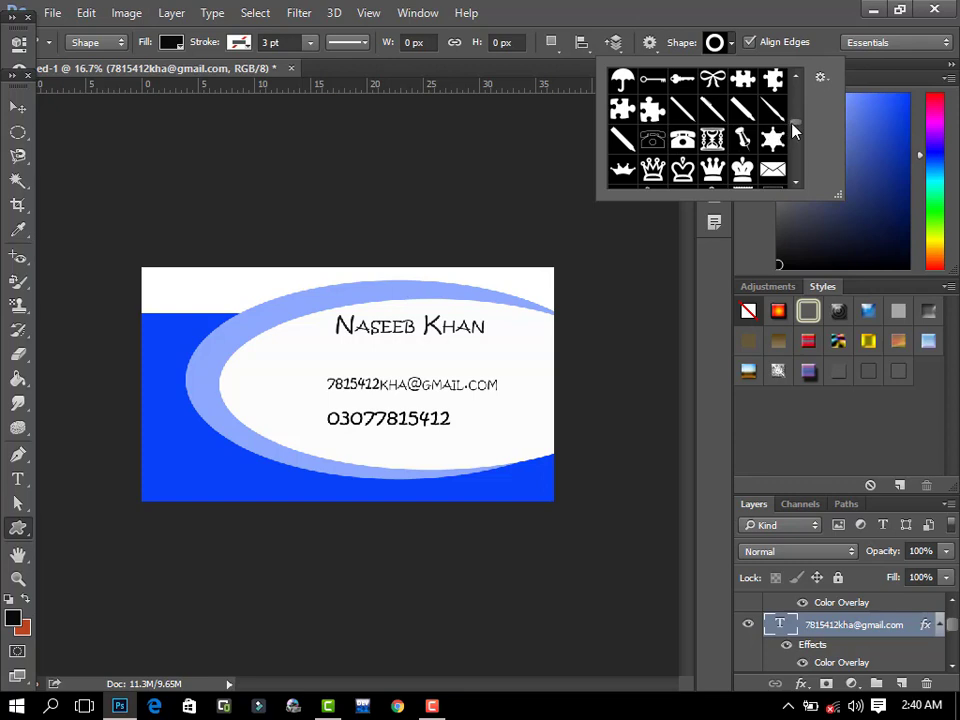
{"action": "left_click_drag", "start_coordinate": [791, 123], "coordinate": [795, 127]}
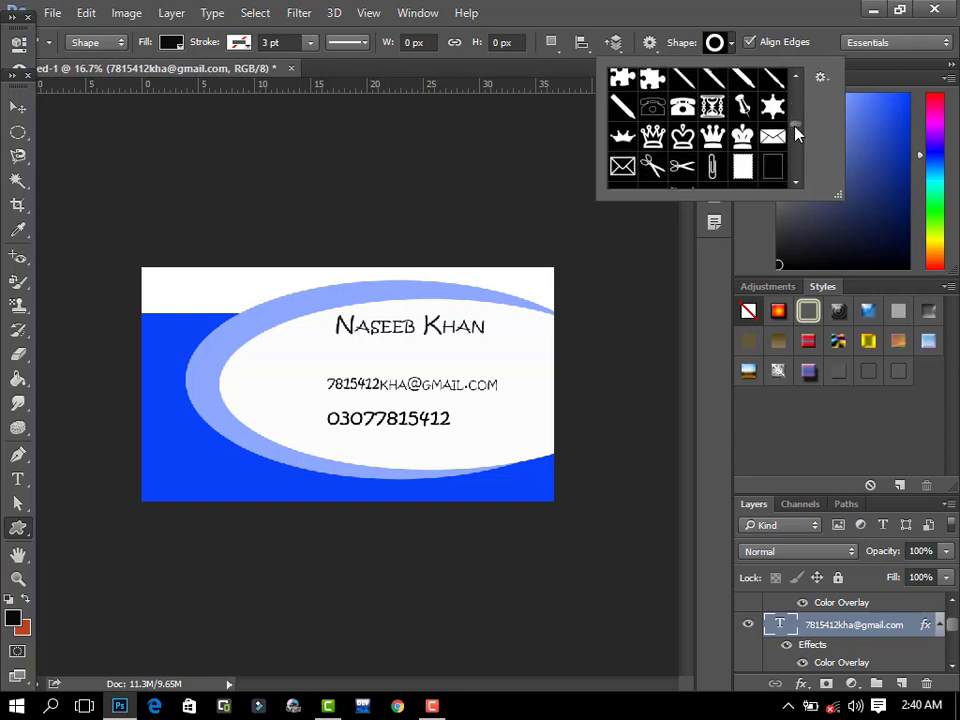
{"action": "left_click_drag", "start_coordinate": [794, 125], "coordinate": [795, 134]}
- Draw a black envelope shape and position it just left of the email line
{"action": "double_click", "coordinate": [621, 148]}
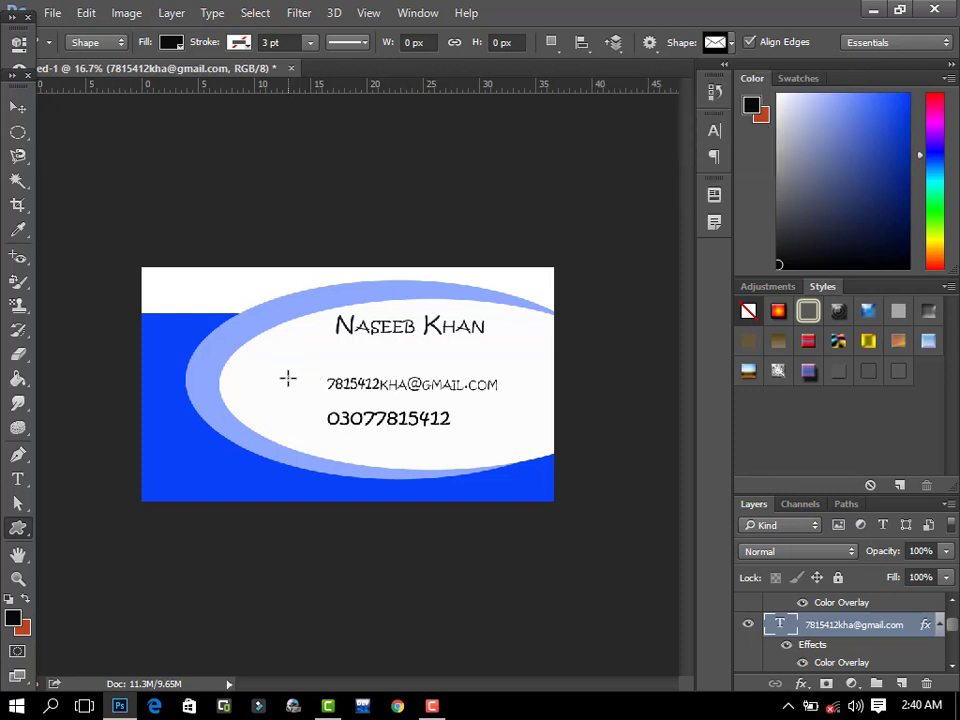
{"action": "left_click_drag", "start_coordinate": [288, 378], "coordinate": [322, 392]}
{"action": "key", "text": "Return"}
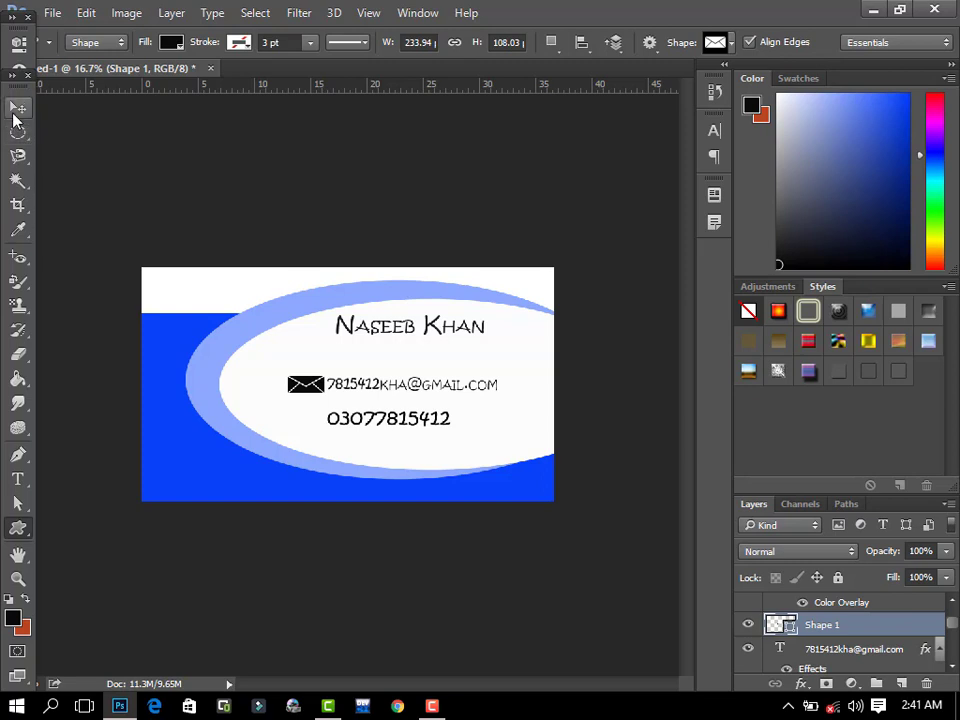
{"action": "left_click", "coordinate": [17, 107]}
{"action": "left_click_drag", "start_coordinate": [310, 398], "coordinate": [293, 390]}
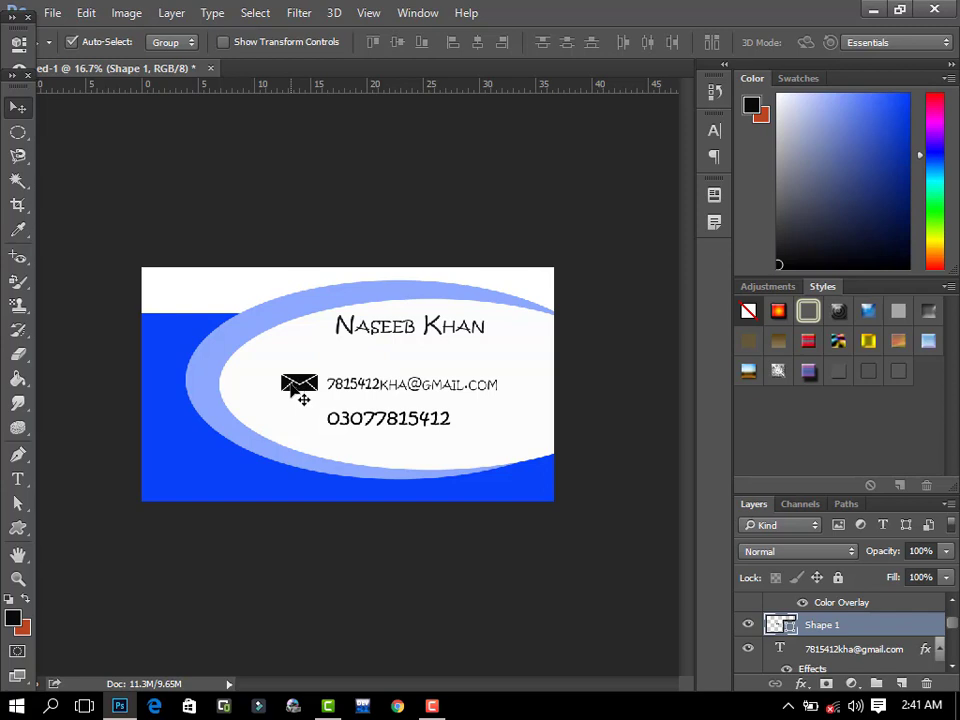
{"action": "left_click_drag", "start_coordinate": [292, 389], "coordinate": [292, 392]}
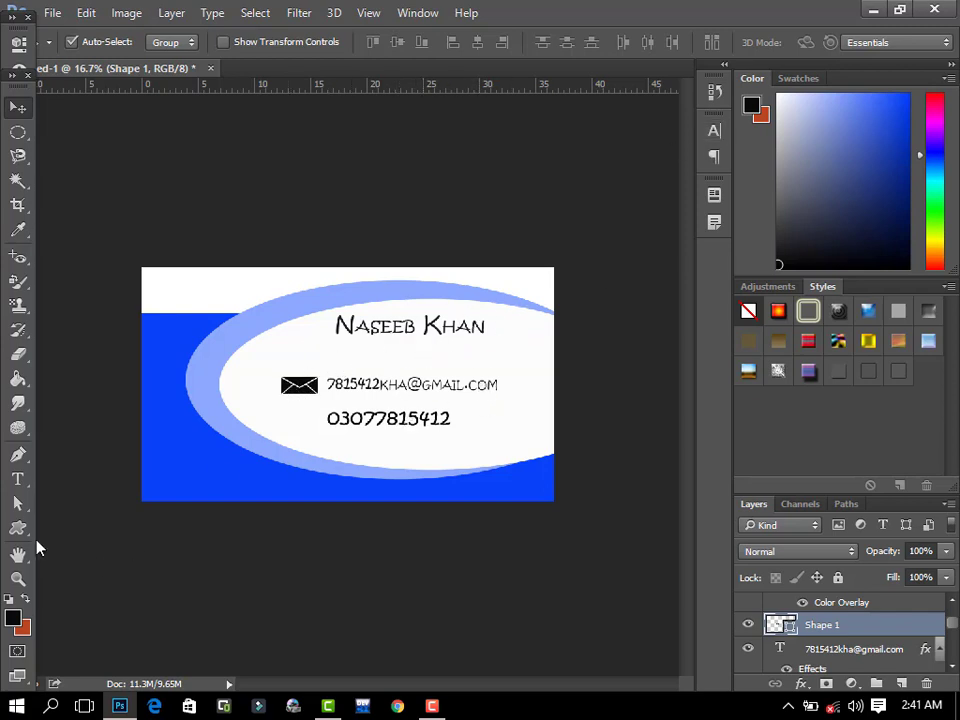
- Choose the phone handset custom shape and draw it left of the phone number
{"action": "left_click", "coordinate": [18, 528]}
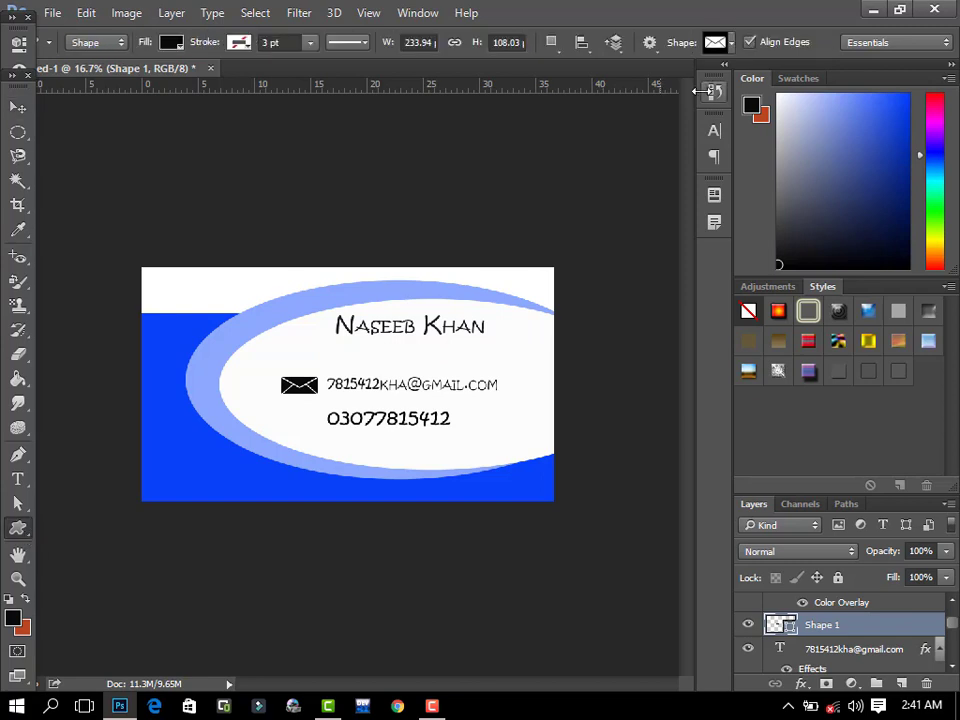
{"action": "left_click", "coordinate": [733, 44]}
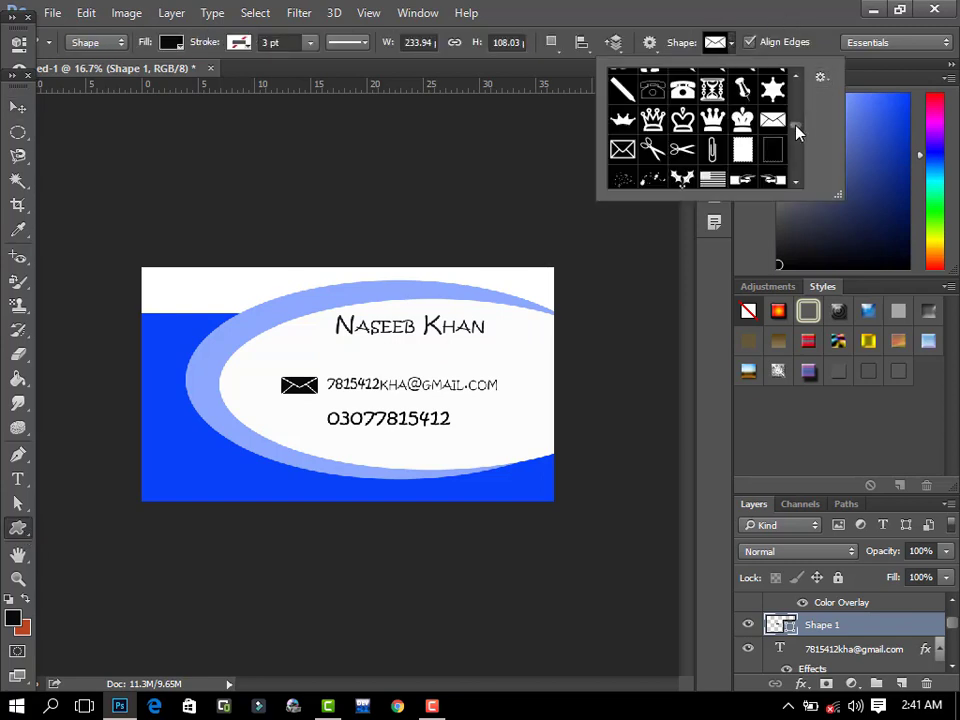
{"action": "left_click_drag", "start_coordinate": [797, 132], "coordinate": [796, 142]}
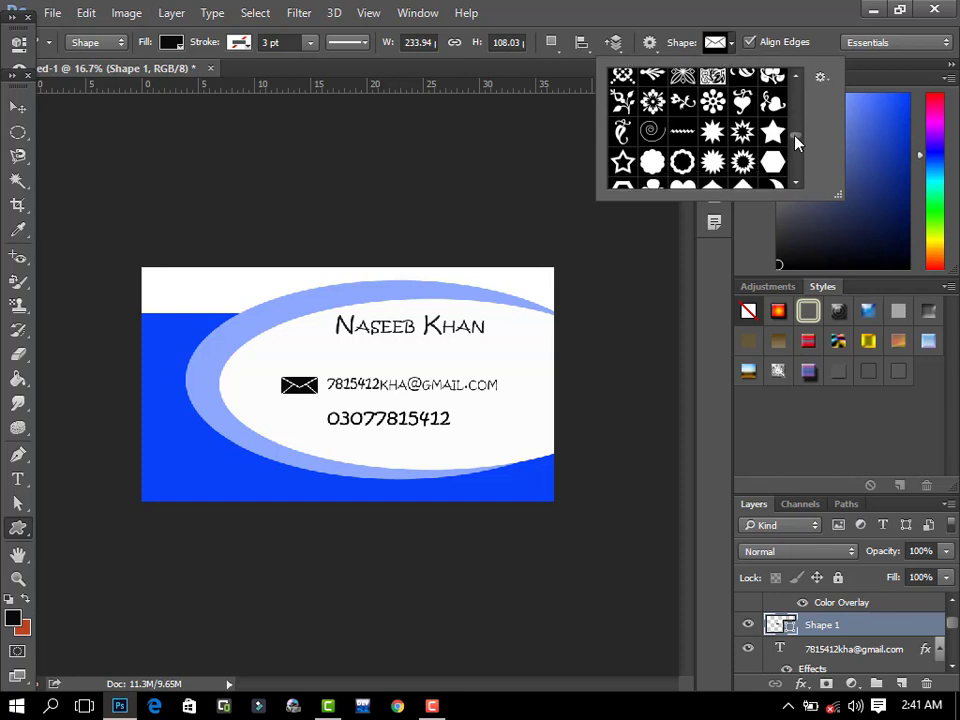
{"action": "left_click_drag", "start_coordinate": [797, 142], "coordinate": [797, 155]}
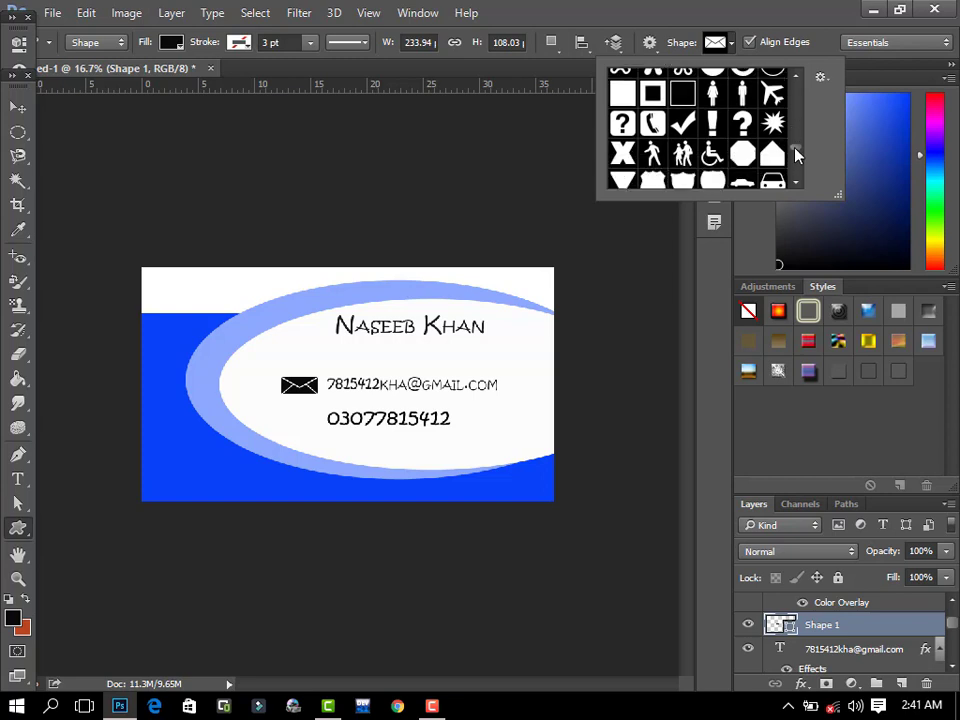
{"action": "double_click", "coordinate": [646, 132]}
{"action": "left_click_drag", "start_coordinate": [292, 411], "coordinate": [324, 440]}
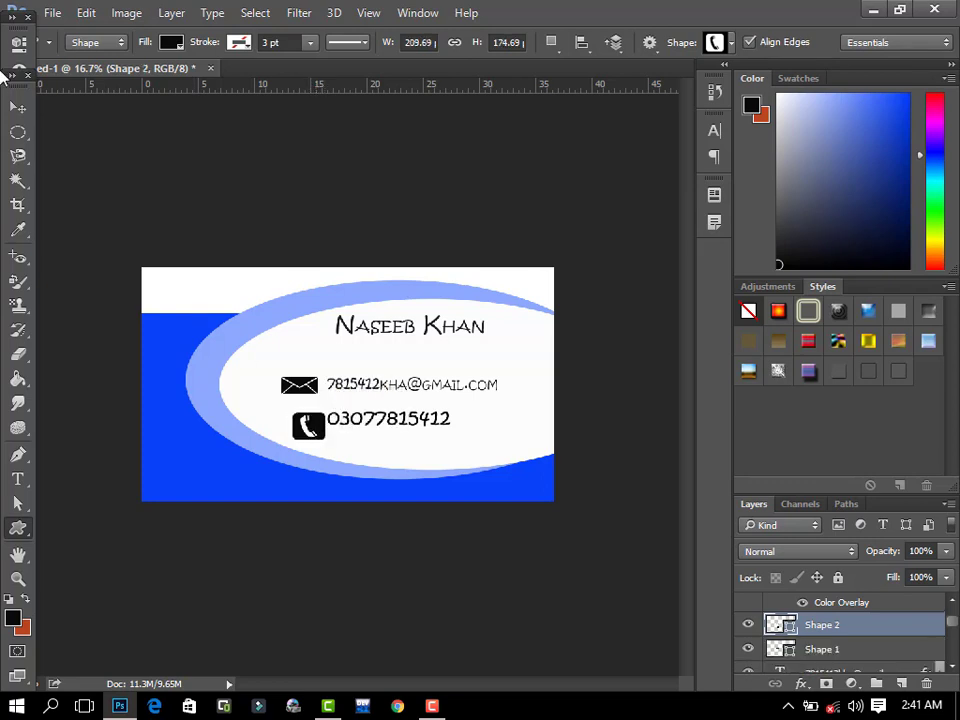
- Move the Shape 2 phone icon to line up under the envelope icon
{"action": "left_click", "coordinate": [17, 107]}
{"action": "left_click_drag", "start_coordinate": [316, 442], "coordinate": [311, 437]}
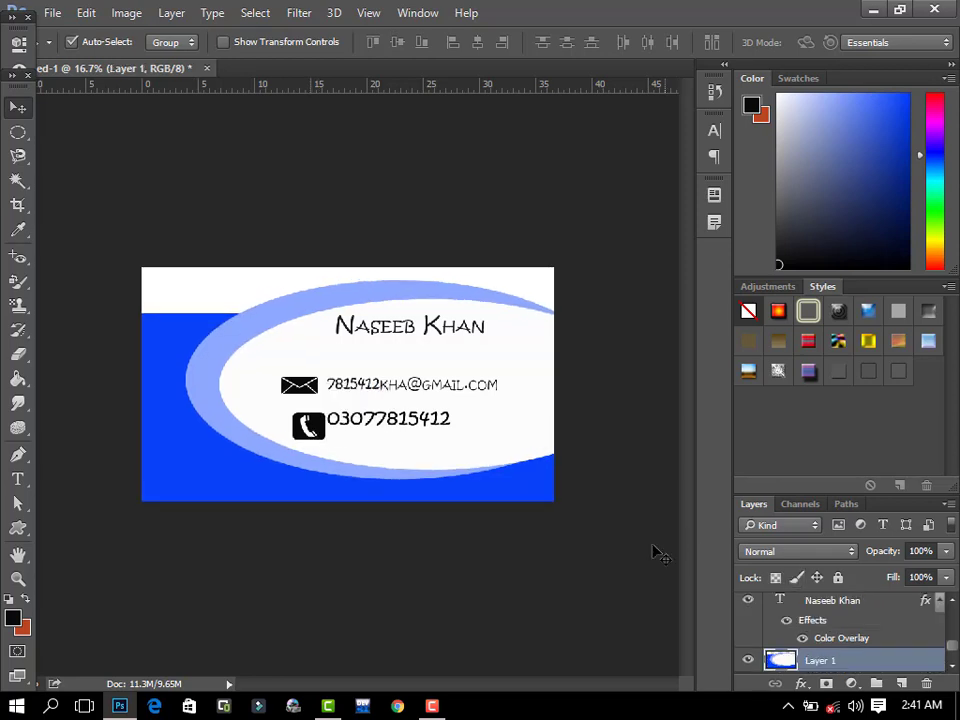
{"action": "left_click", "coordinate": [325, 433]}
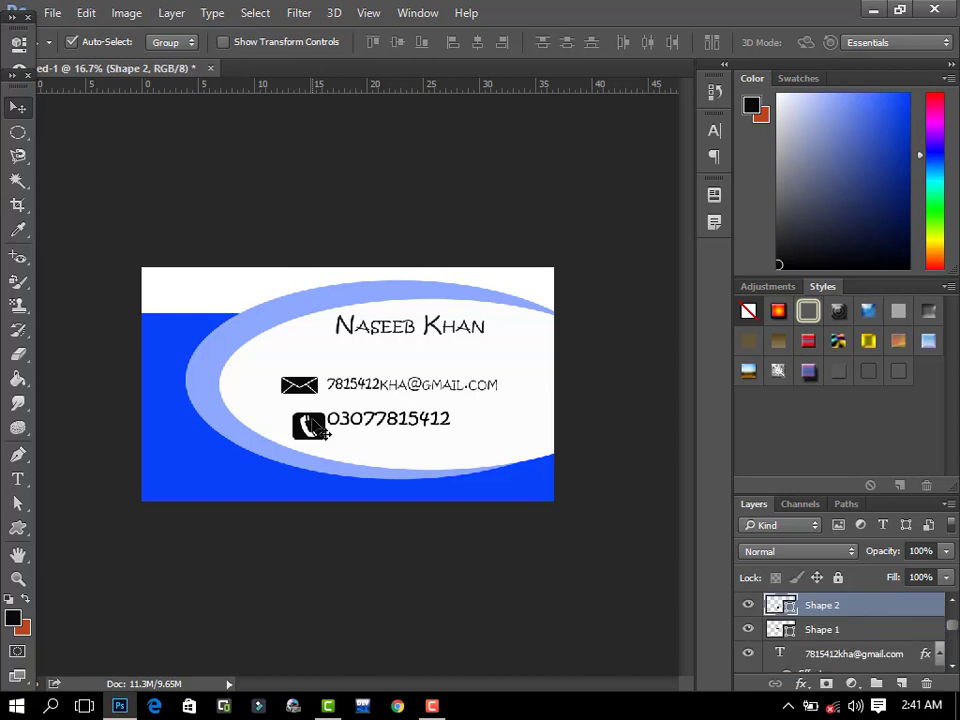
{"action": "left_click_drag", "start_coordinate": [319, 427], "coordinate": [304, 418]}
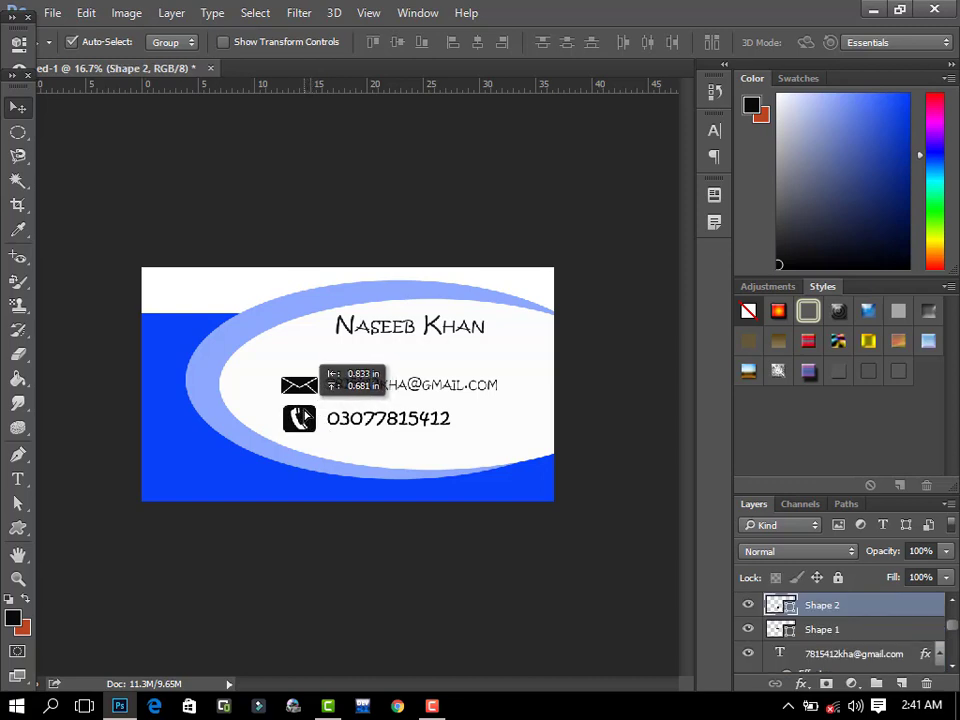
{"action": "left_click_drag", "start_coordinate": [304, 418], "coordinate": [303, 417]}
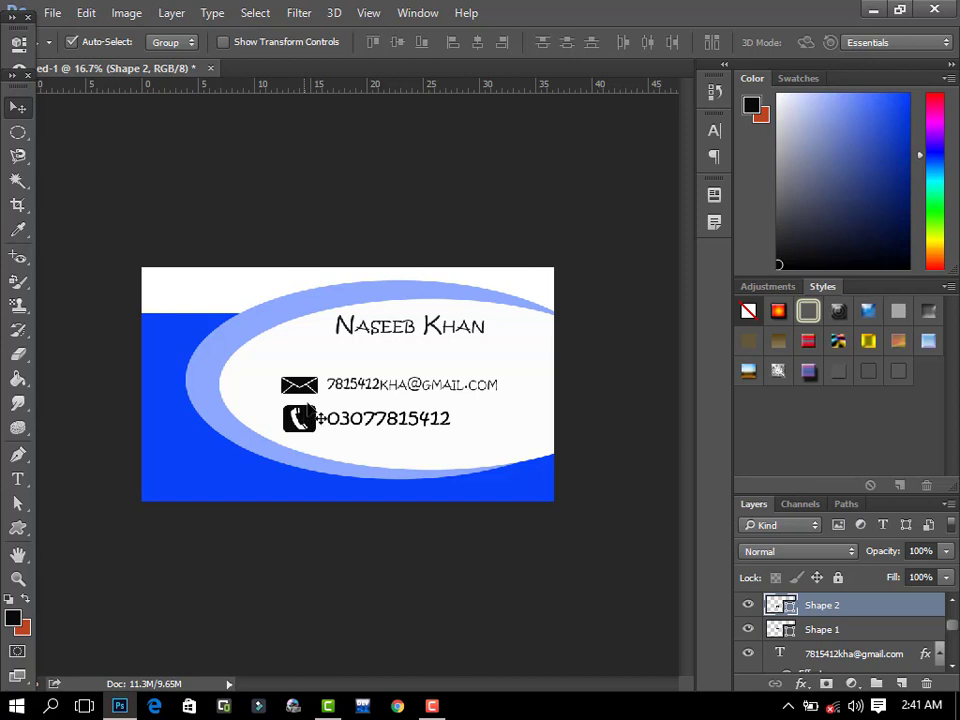
- Nudge the name layer slightly lower and to the right
{"action": "left_click", "coordinate": [387, 331]}
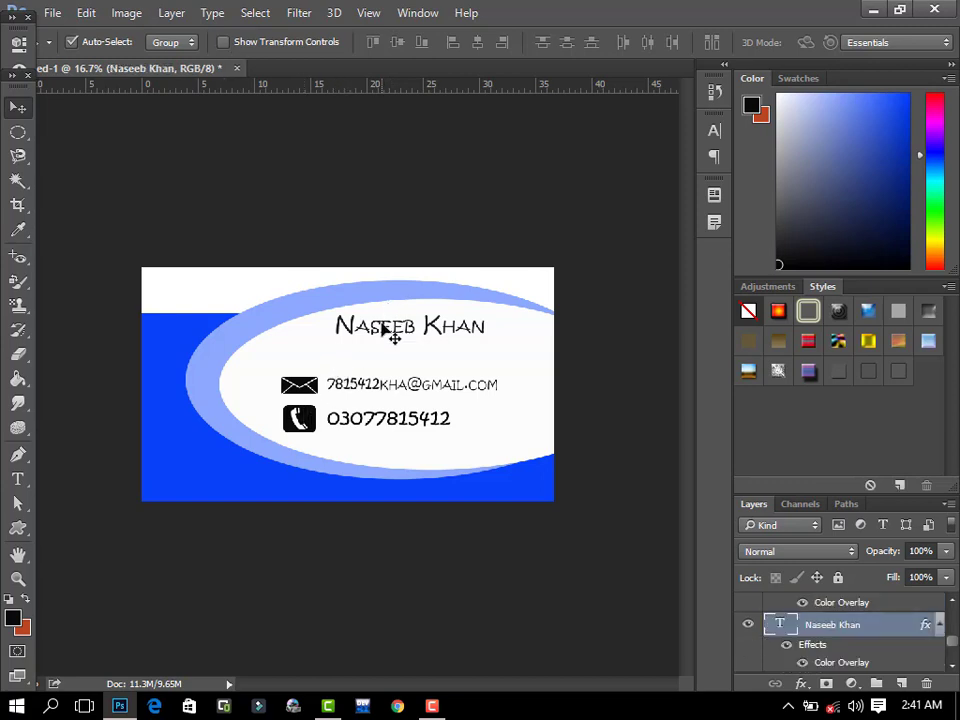
{"action": "left_click_drag", "start_coordinate": [382, 326], "coordinate": [376, 335]}
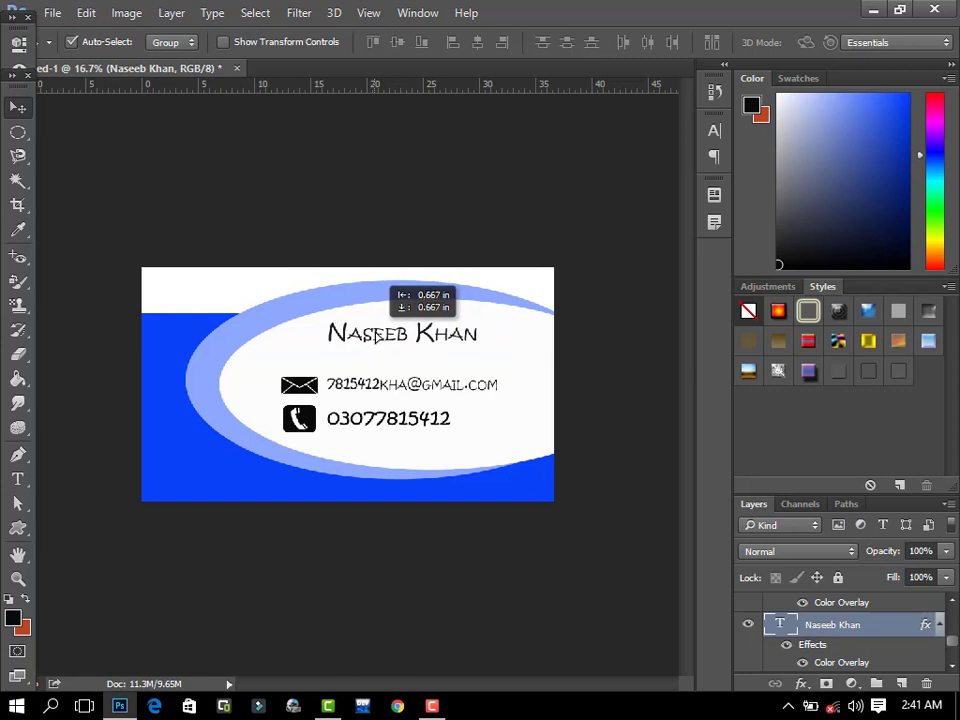
{"action": "left_click_drag", "start_coordinate": [376, 337], "coordinate": [382, 339]}
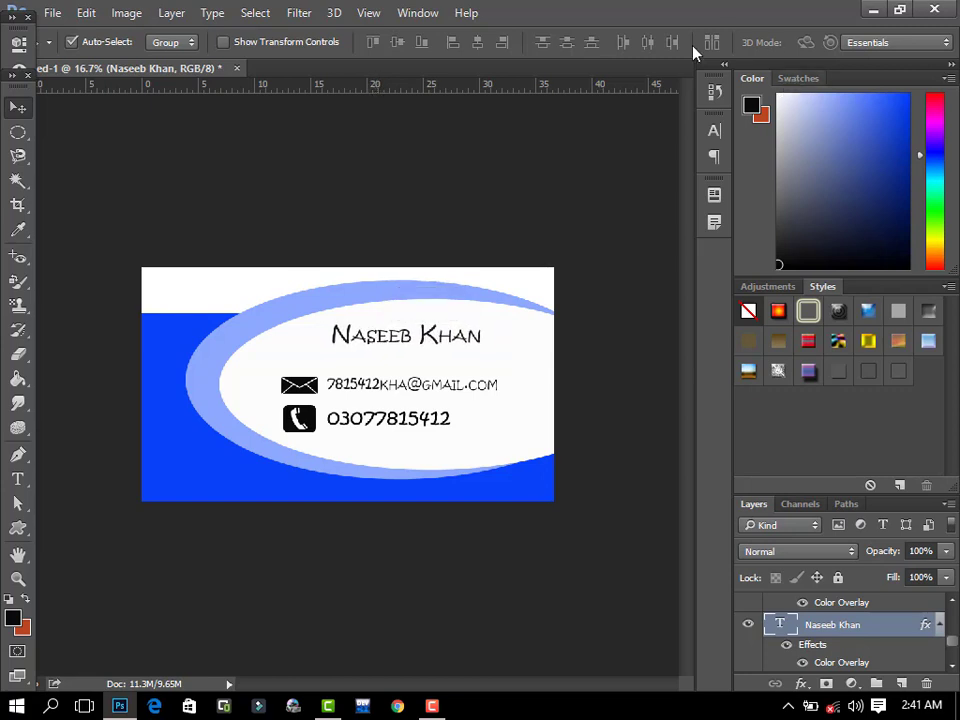
- Choose the info 'i' custom shape and draw it beside the name
{"action": "left_click", "coordinate": [16, 529]}
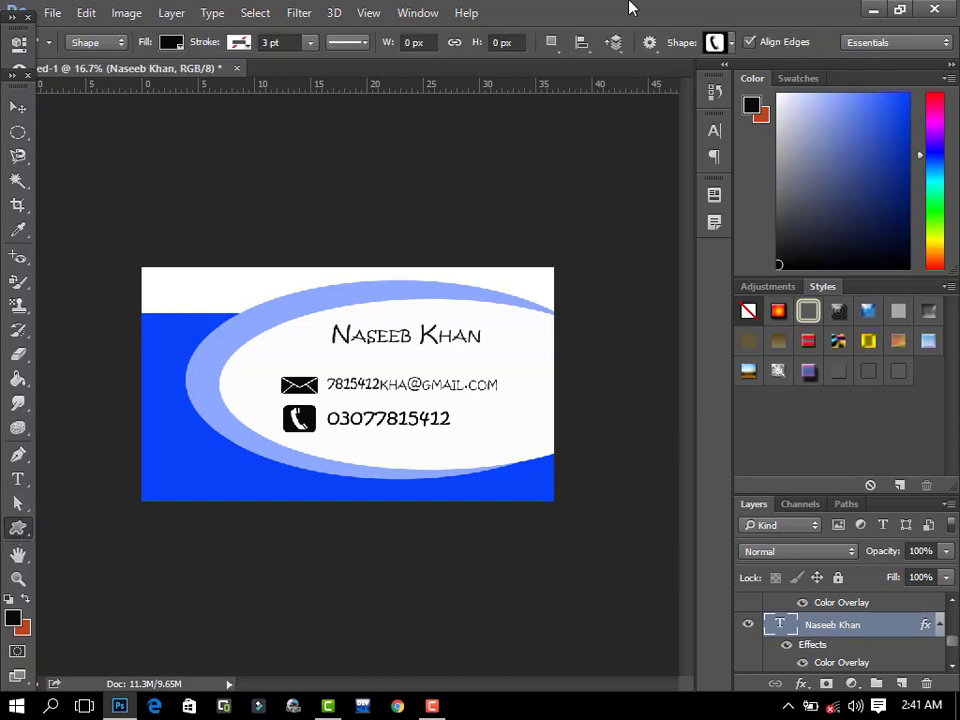
{"action": "left_click", "coordinate": [731, 44]}
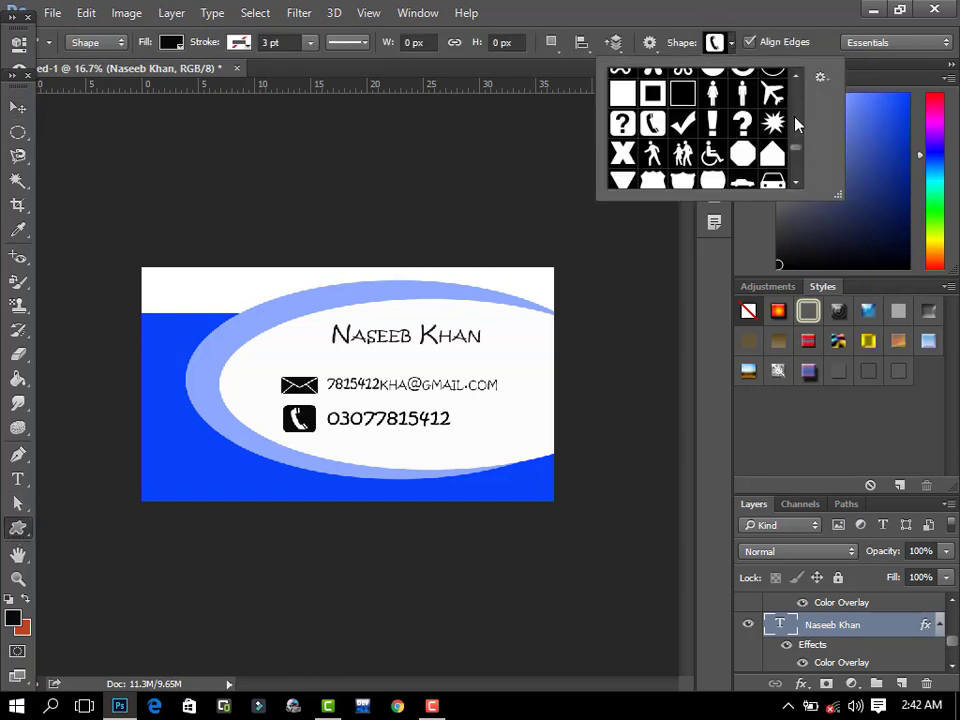
{"action": "left_click_drag", "start_coordinate": [797, 154], "coordinate": [797, 165]}
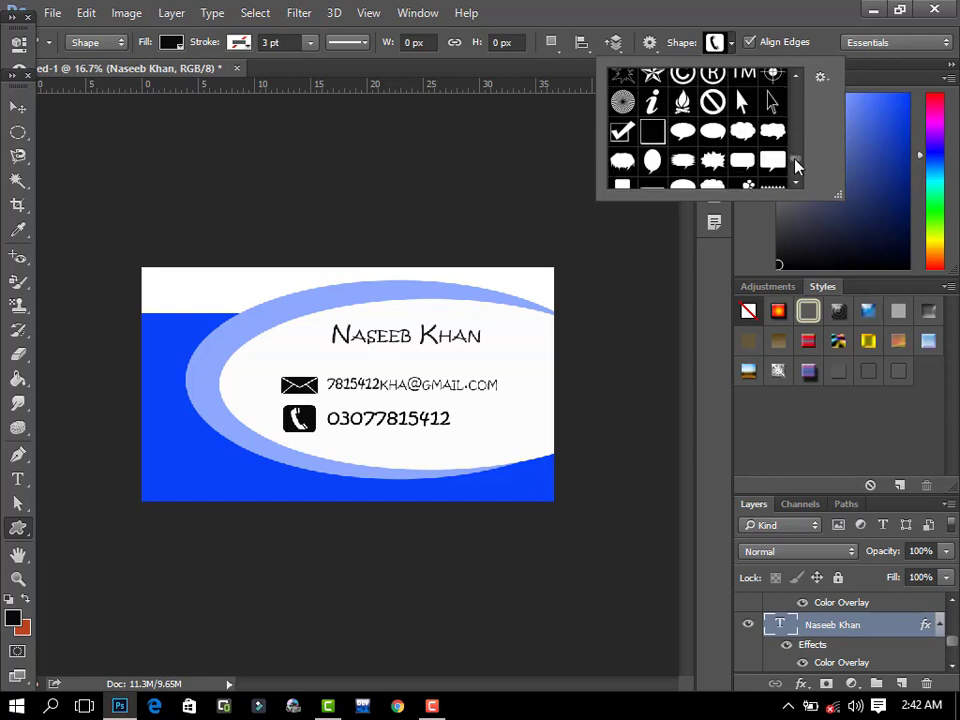
{"action": "left_click", "coordinate": [652, 101]}
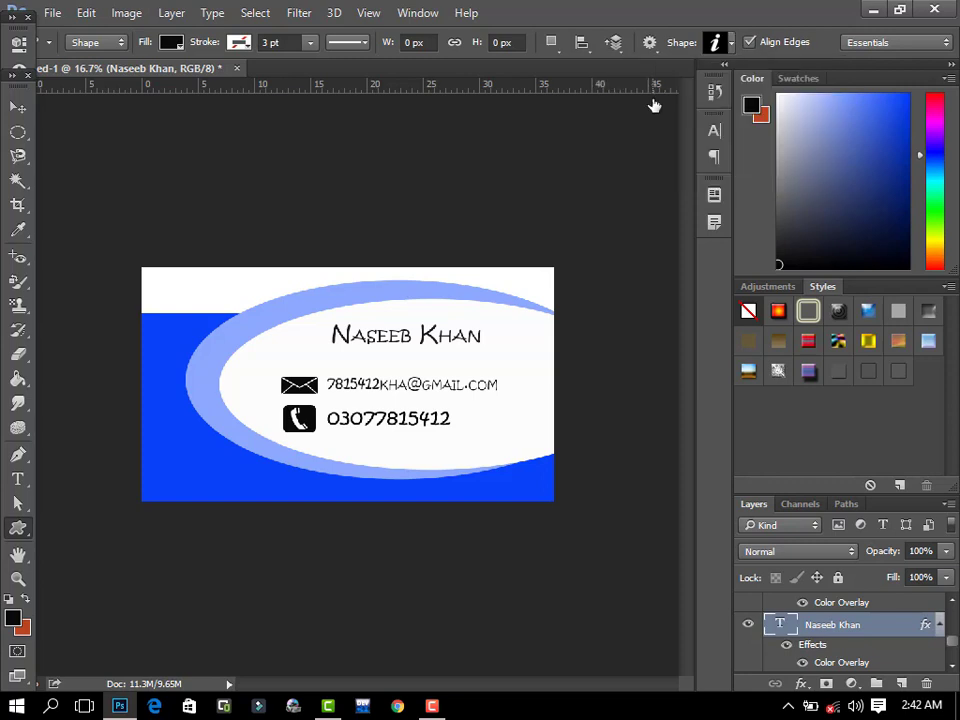
{"action": "left_click_drag", "start_coordinate": [312, 325], "coordinate": [341, 357]}
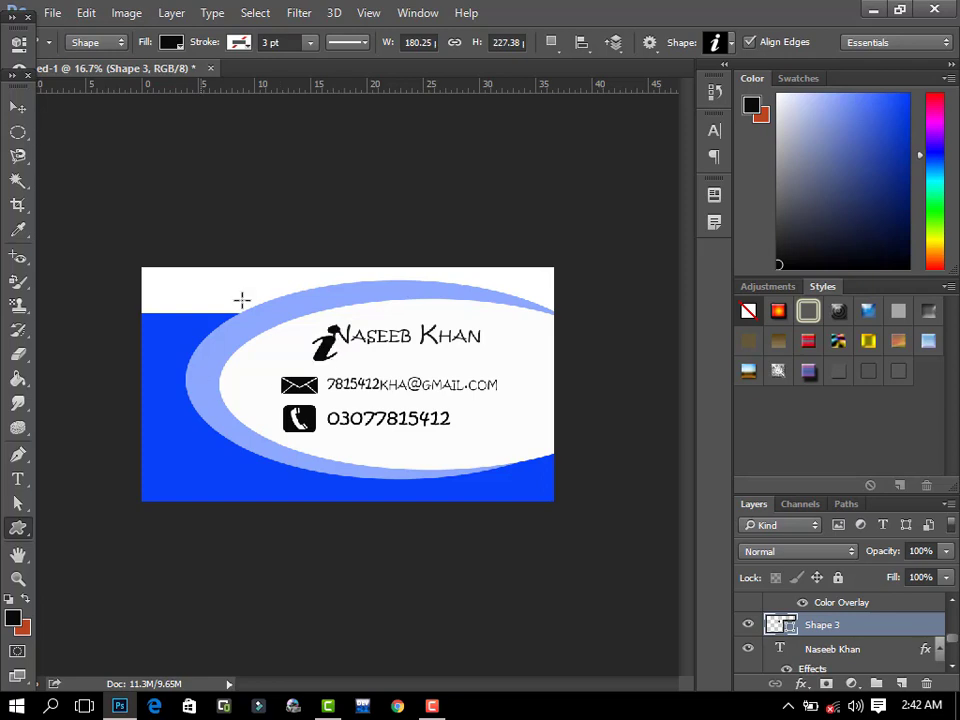
- Move and resize the info figure to sit left of the name, matching the lettering
{"action": "left_click", "coordinate": [17, 107]}
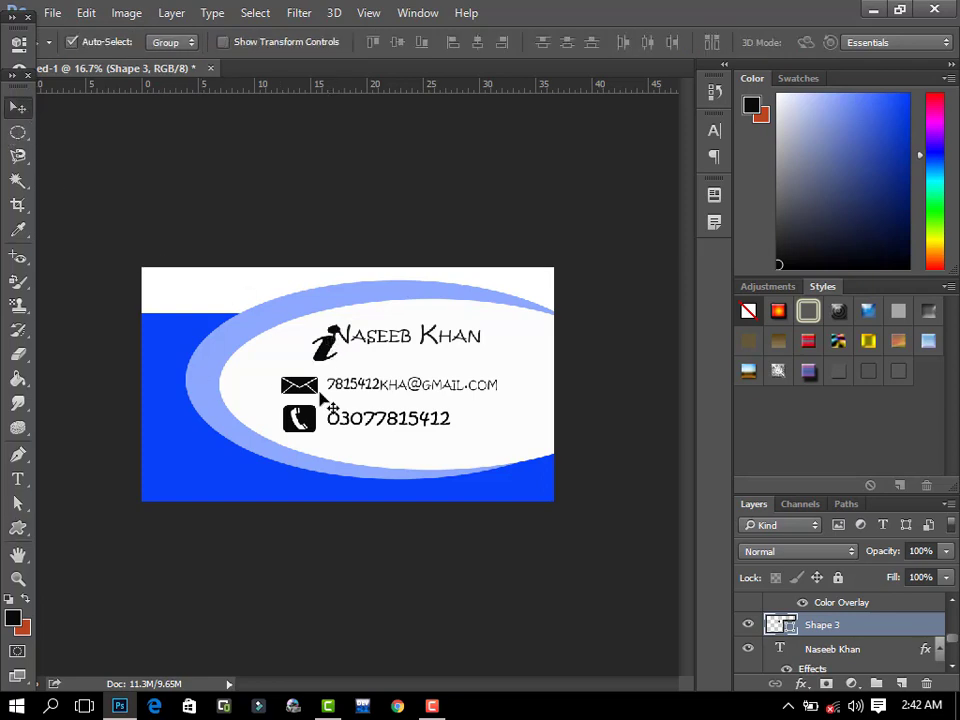
{"action": "left_click_drag", "start_coordinate": [336, 366], "coordinate": [312, 348]}
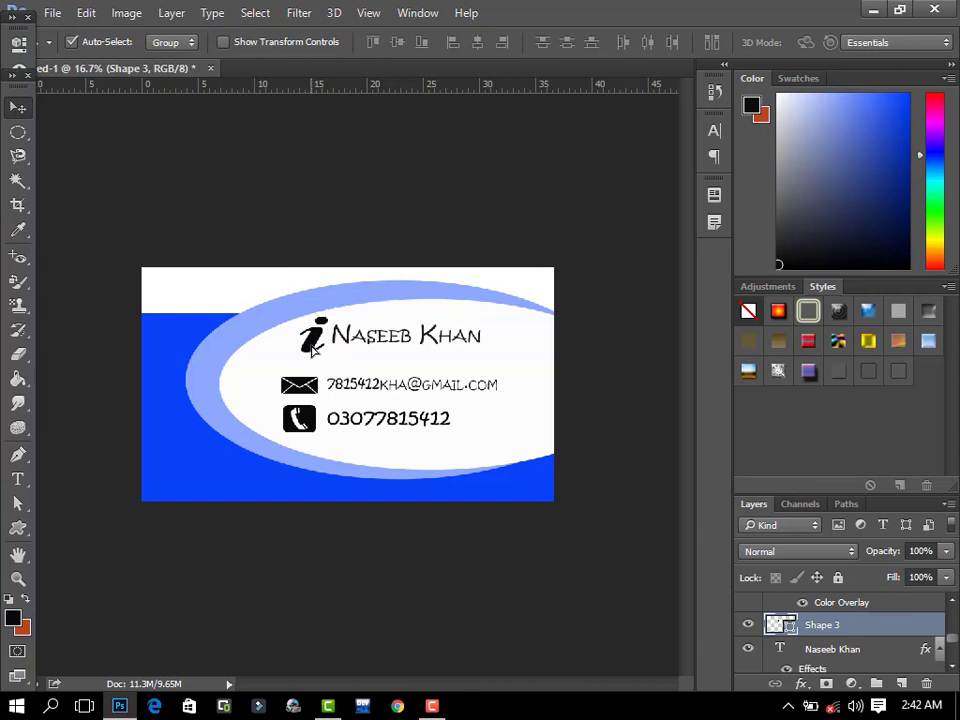
{"action": "key", "text": "ctrl+t"}
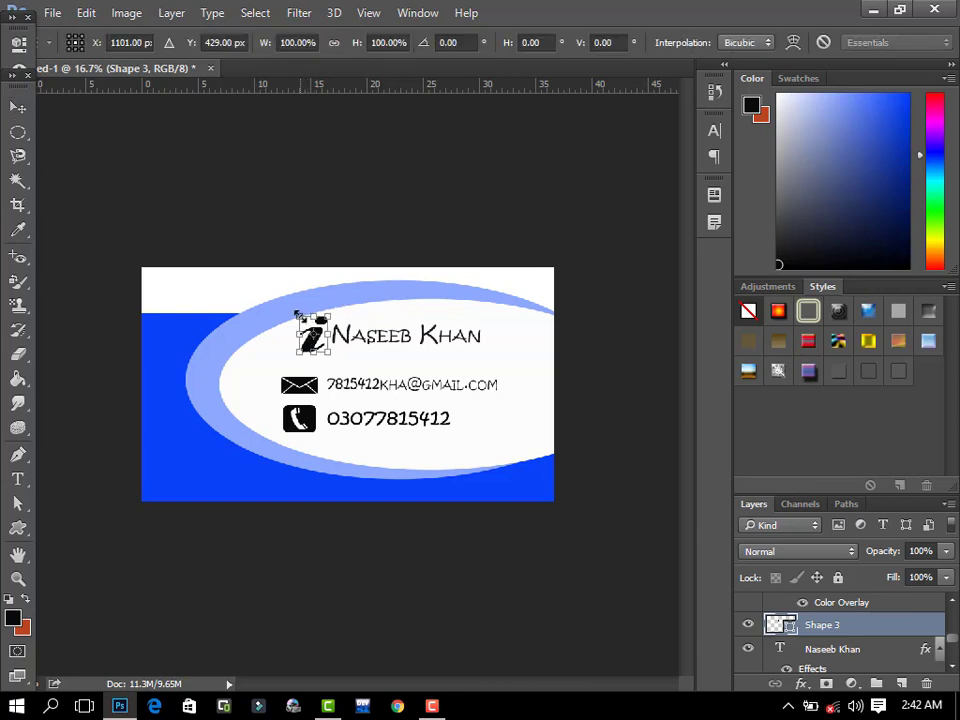
{"action": "left_click_drag", "start_coordinate": [296, 315], "coordinate": [298, 321]}
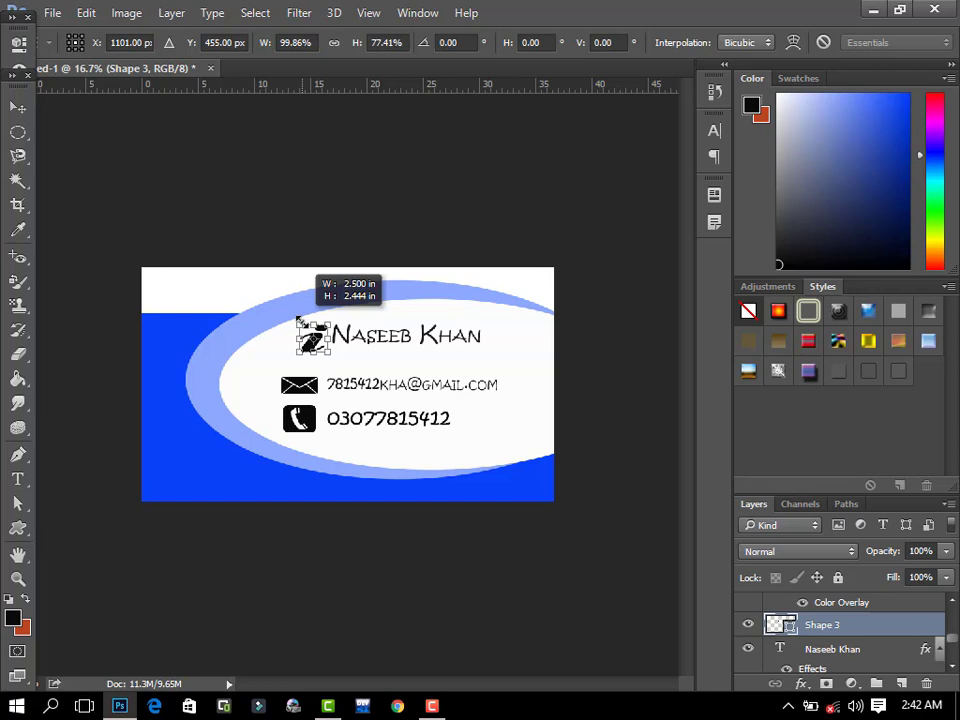
{"action": "left_click_drag", "start_coordinate": [297, 338], "coordinate": [306, 339]}
{"action": "key", "text": "Return"}
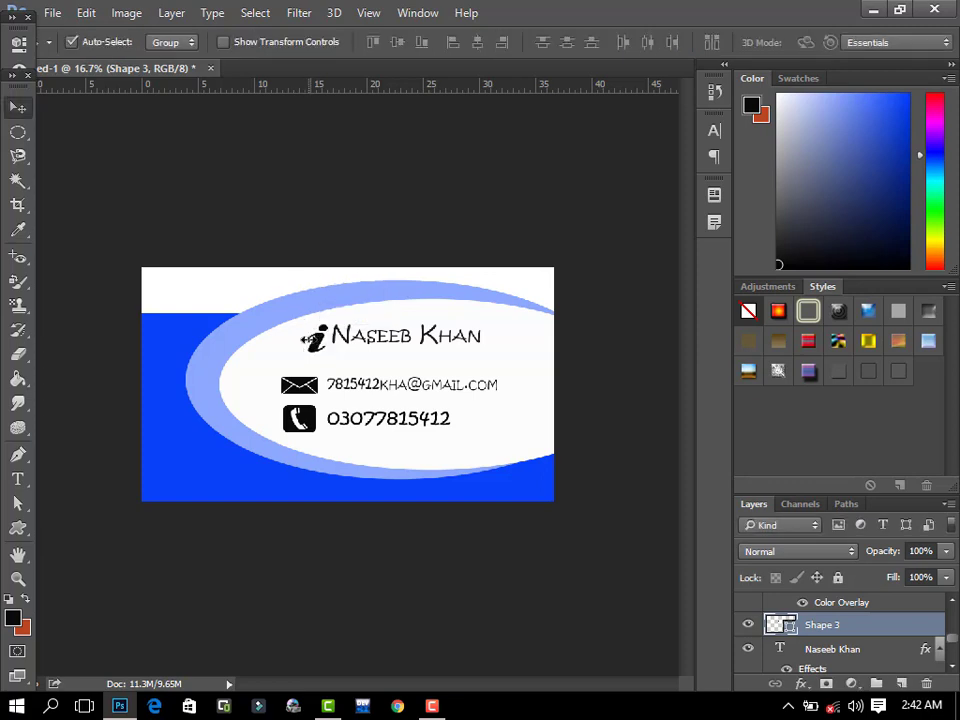
{"action": "left_click_drag", "start_coordinate": [330, 344], "coordinate": [331, 342]}
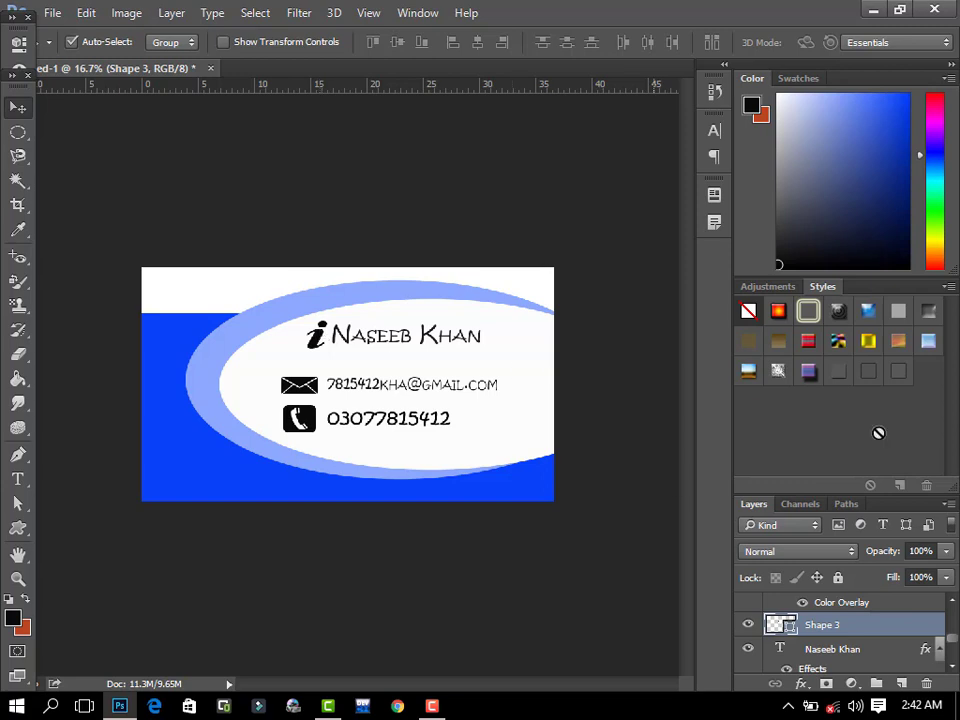
- Lower the info icon's opacity to about 49% and the envelope icon's to about 66%
{"action": "left_click", "coordinate": [917, 551]}
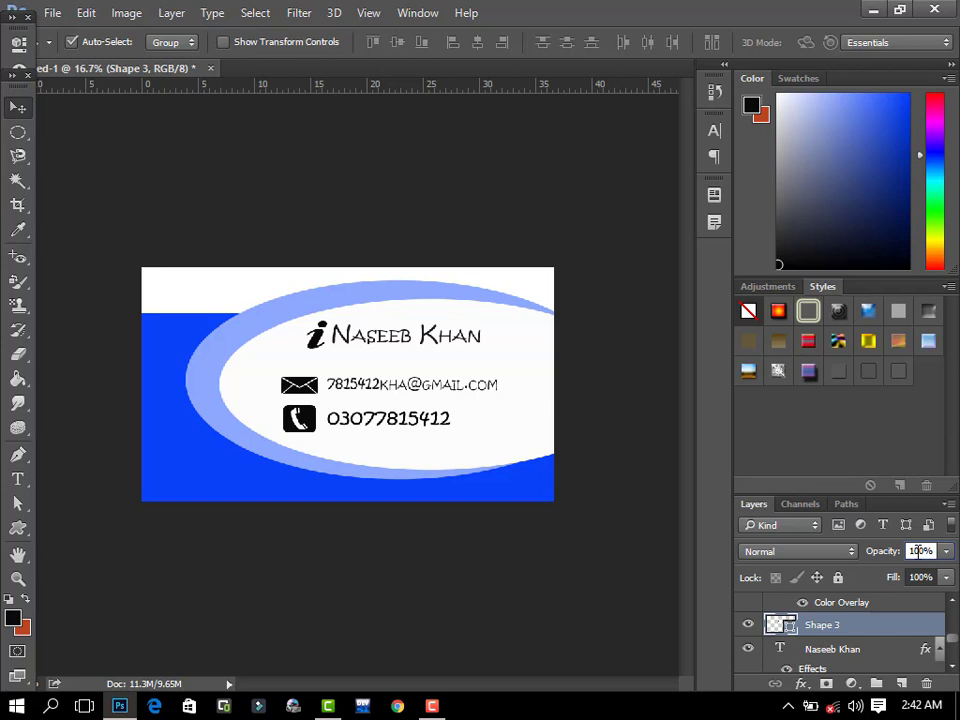
{"action": "double_click", "coordinate": [917, 551]}
{"action": "type", "text": "49"}
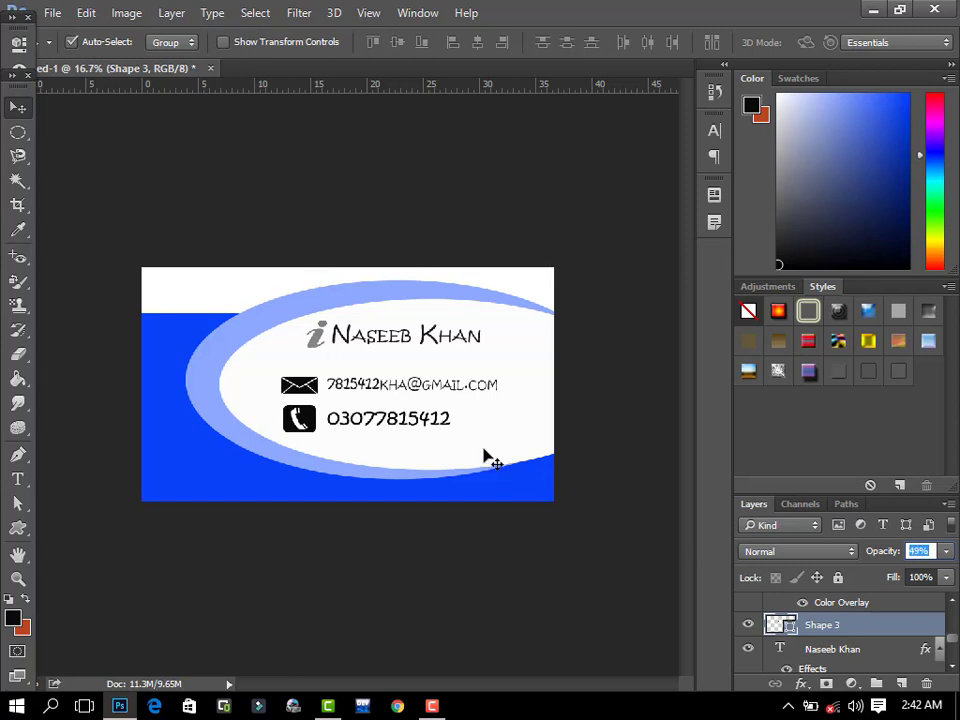
{"action": "left_click", "coordinate": [306, 394]}
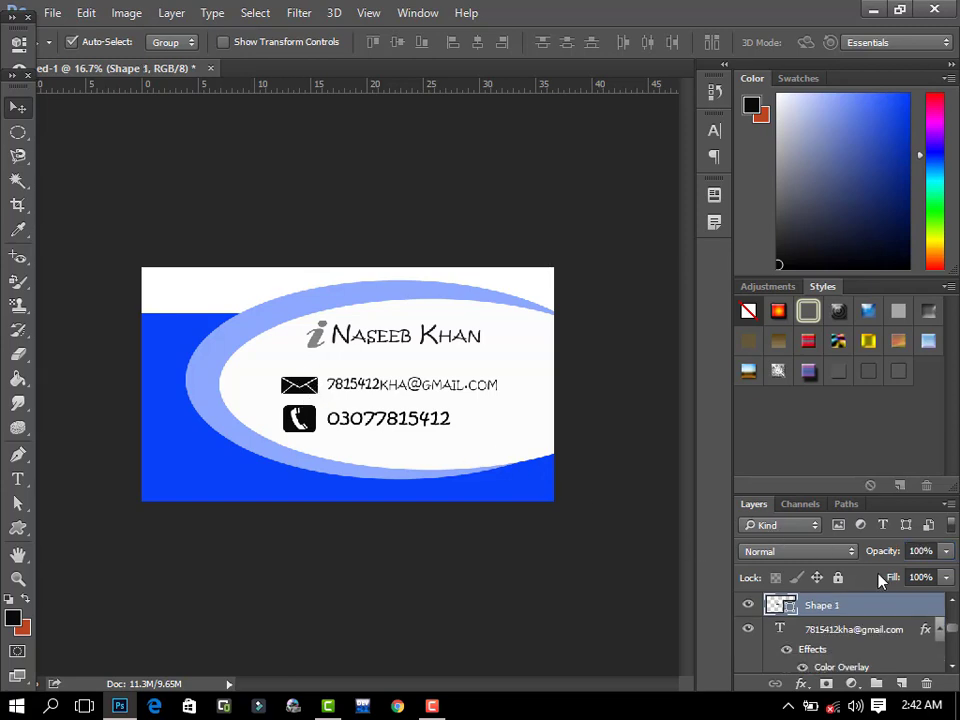
{"action": "left_click", "coordinate": [920, 550]}
{"action": "scroll", "coordinate": [924, 551], "scroll_direction": "down", "scroll_amount": 1}
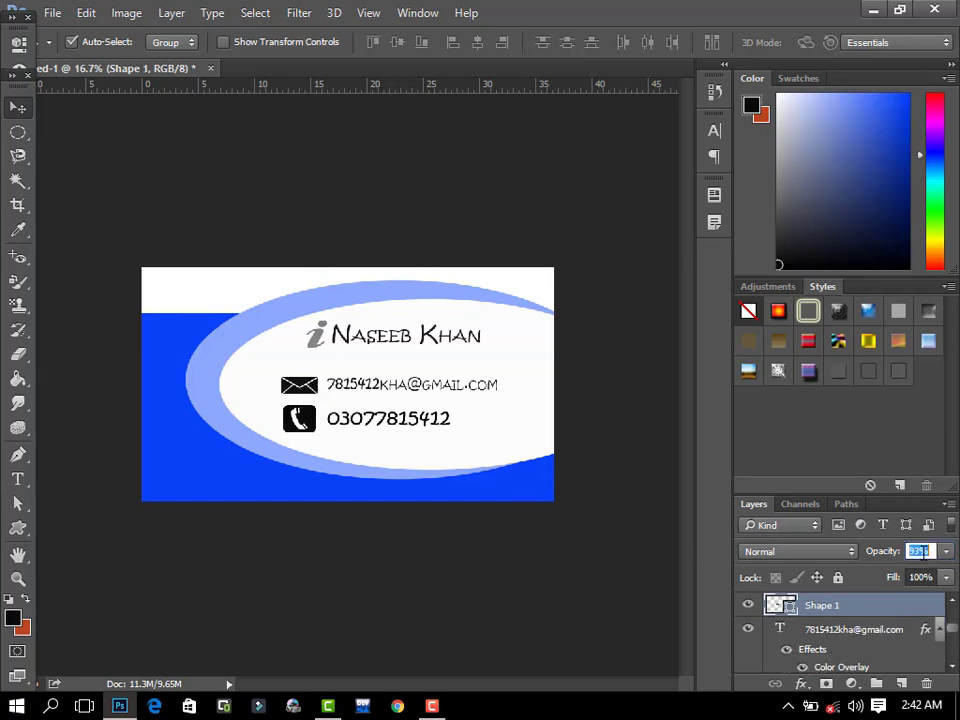
{"action": "scroll", "coordinate": [920, 551], "scroll_direction": "down", "scroll_amount": 10}
{"action": "scroll", "coordinate": [920, 551], "scroll_direction": "down", "scroll_amount": 10}
{"action": "scroll", "coordinate": [920, 551], "scroll_direction": "down", "scroll_amount": 7}
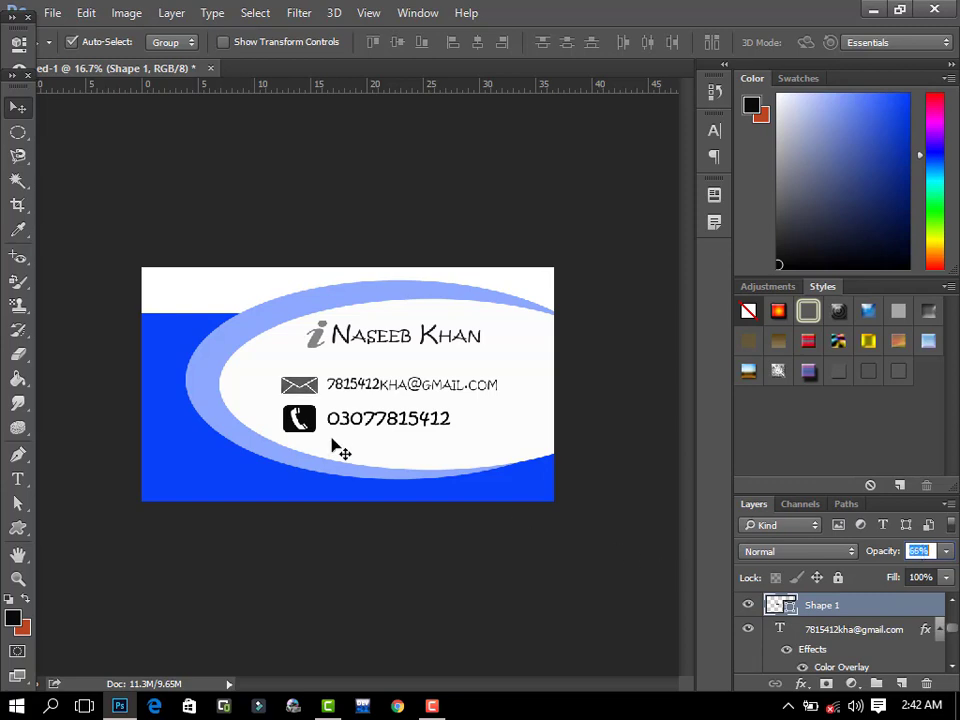
- Reduce the phone icon's layer opacity to about 65%
{"action": "key", "text": "ctrl+j"}
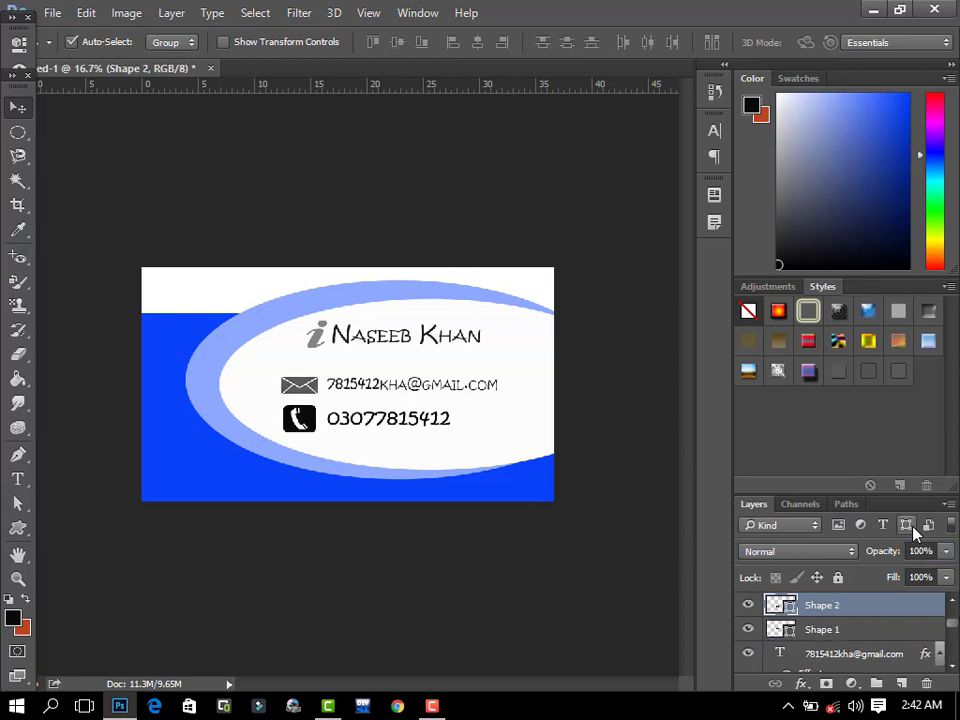
{"action": "left_click", "coordinate": [918, 550]}
{"action": "scroll", "coordinate": [918, 550], "scroll_direction": "down", "scroll_amount": 3}
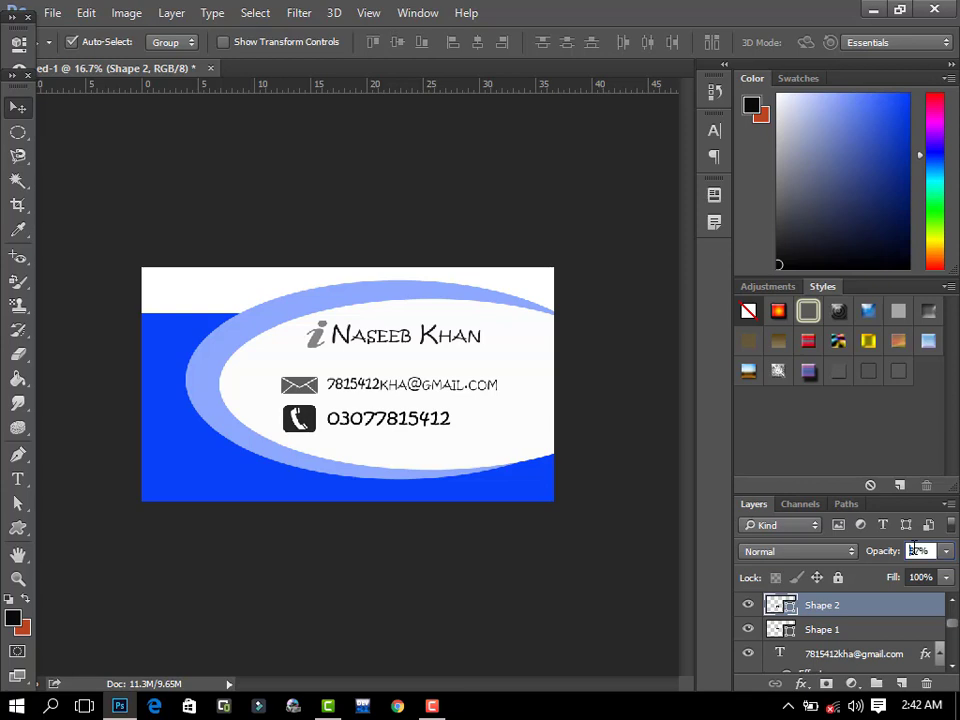
{"action": "scroll", "coordinate": [914, 546], "scroll_direction": "down", "scroll_amount": 10}
{"action": "scroll", "coordinate": [914, 546], "scroll_direction": "down", "scroll_amount": 10}
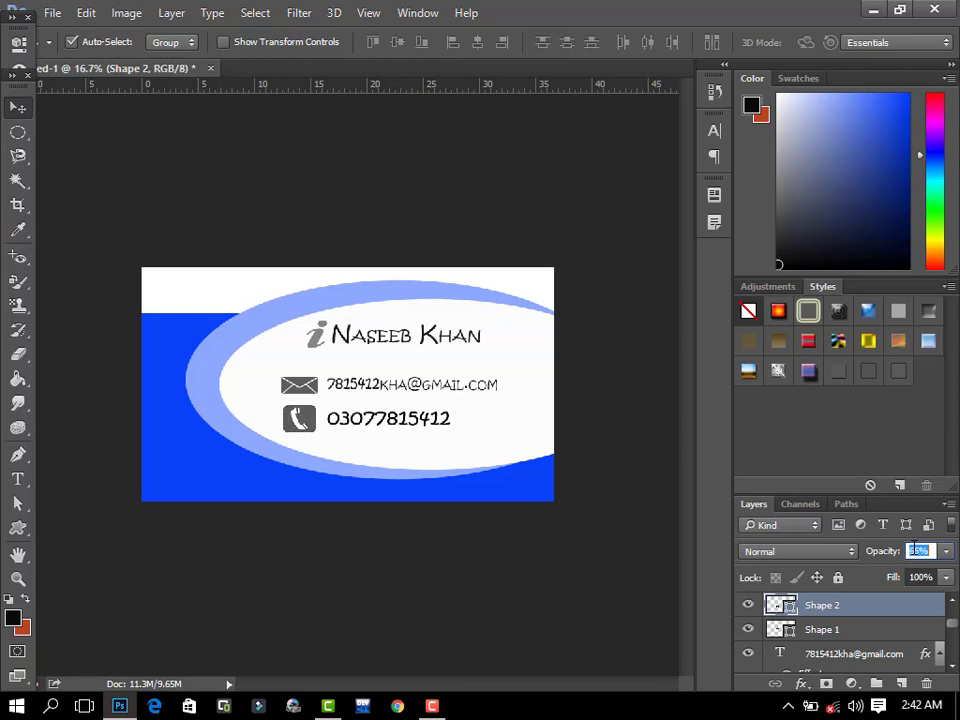